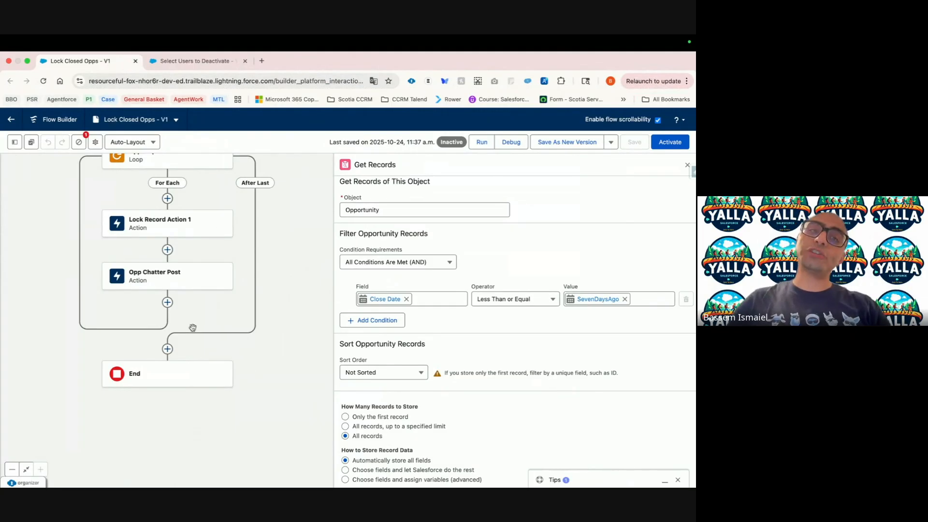
Review the finished Select Users to Deactivate flow and the Trailhead Build a Loop instructions for the scheduled flow.
{"action": "left_click", "coordinate": [189, 61]}
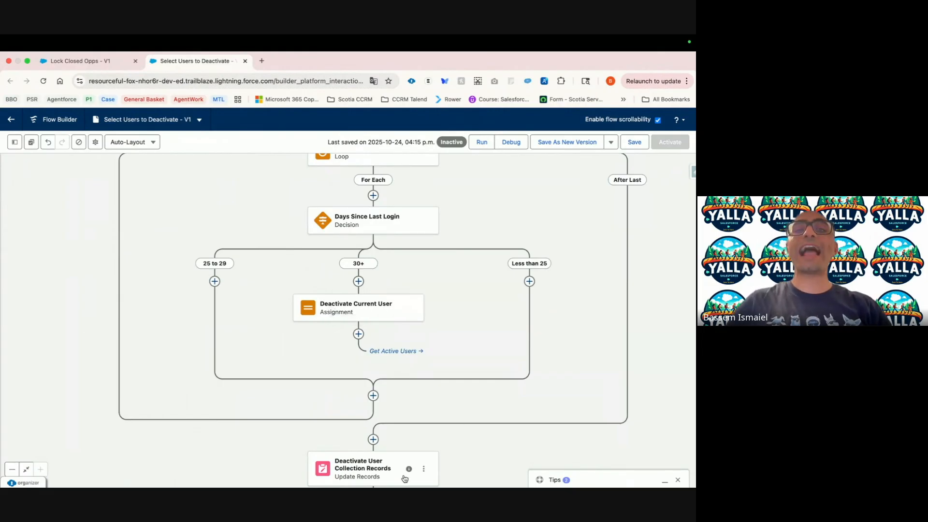
{"action": "key", "text": "ctrl+Left"}
{"action": "key", "text": "ctrl+Left"}
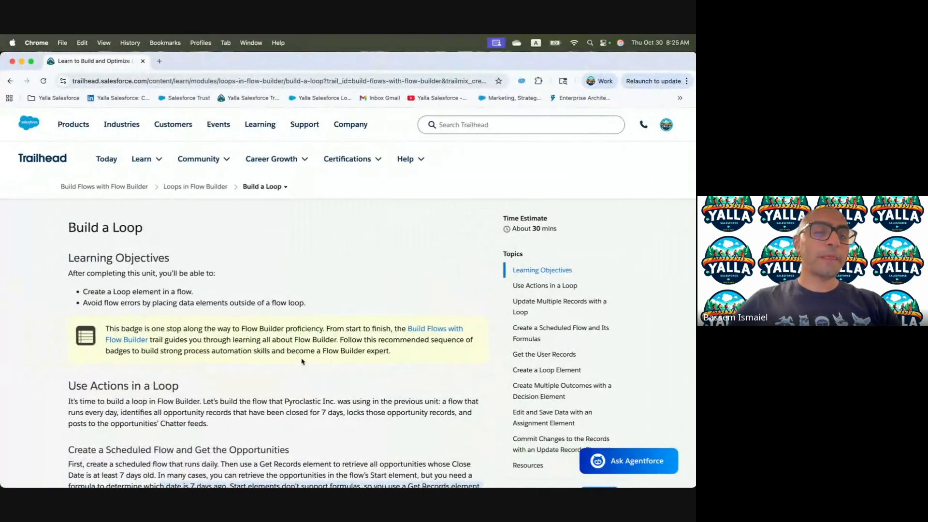
{"action": "scroll", "coordinate": [302, 361], "scroll_direction": "down", "scroll_amount": 3}
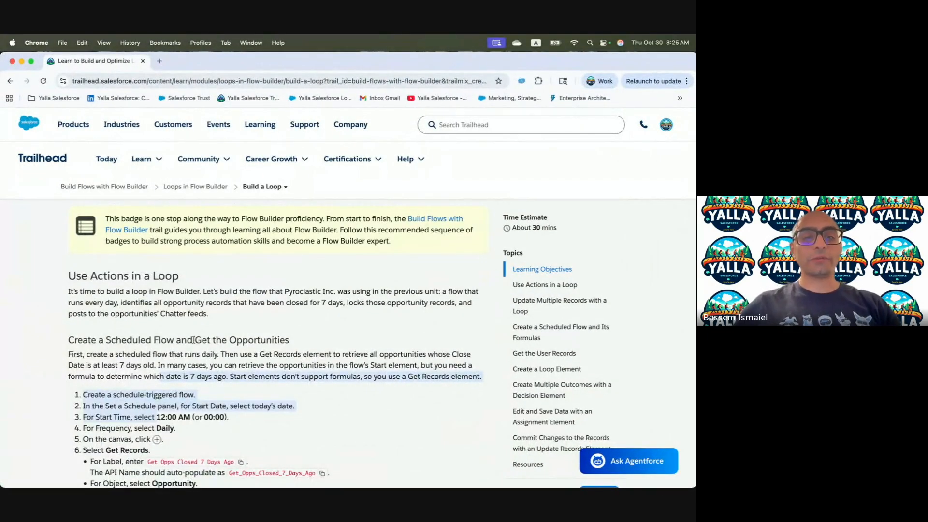
Switch to the Trailhead Playground and open the list of flows in the Automation app.
{"action": "key", "text": "ctrl+Right"}
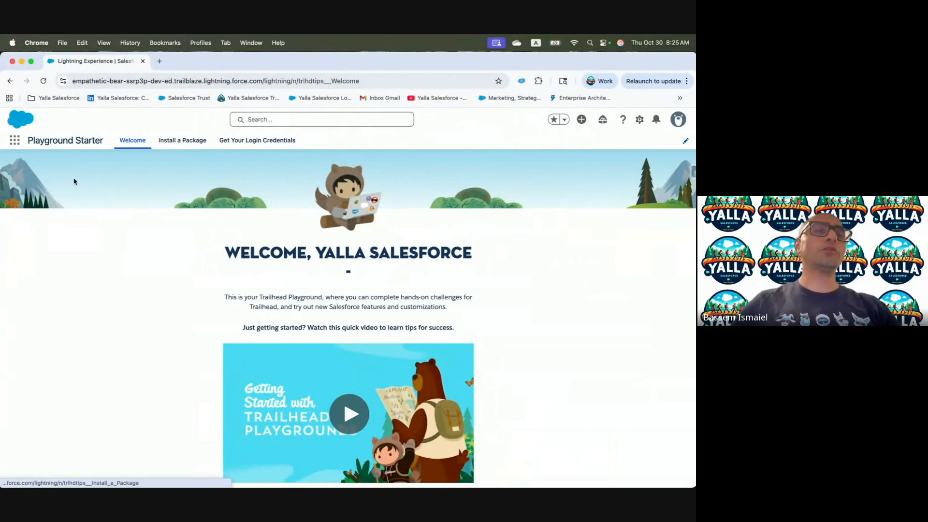
{"action": "left_click", "coordinate": [15, 140]}
{"action": "type", "text": "Autom"}
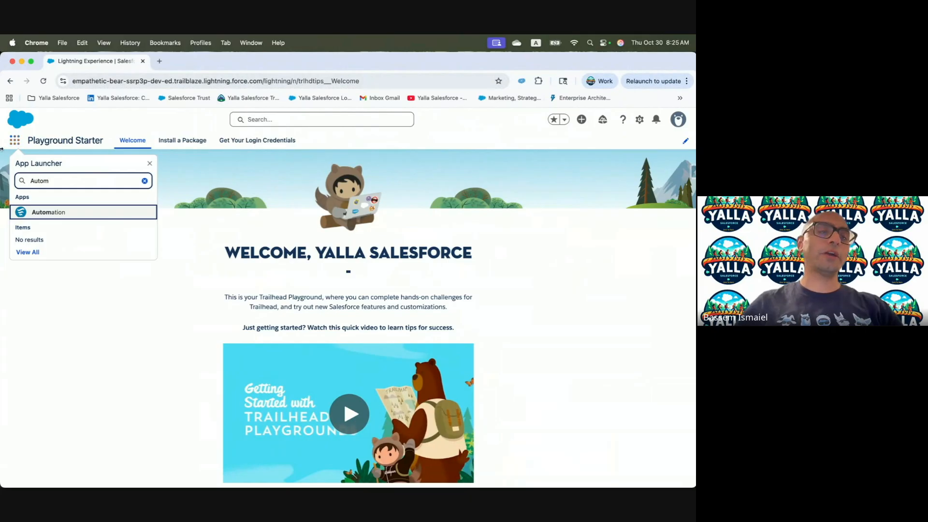
{"action": "left_click", "coordinate": [48, 213]}
{"action": "left_click", "coordinate": [128, 140]}
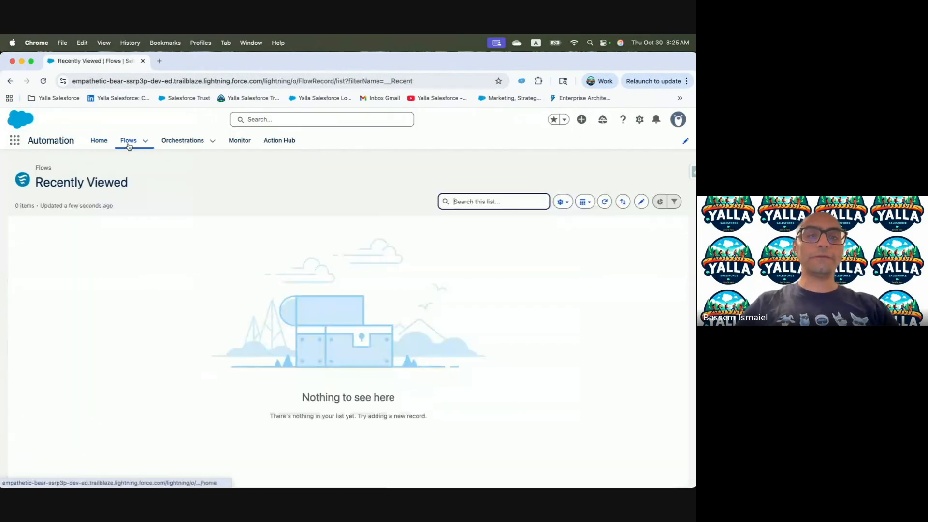
Create a new schedule-triggered flow from the Scheduled Automations category.
{"action": "left_click", "coordinate": [668, 178]}
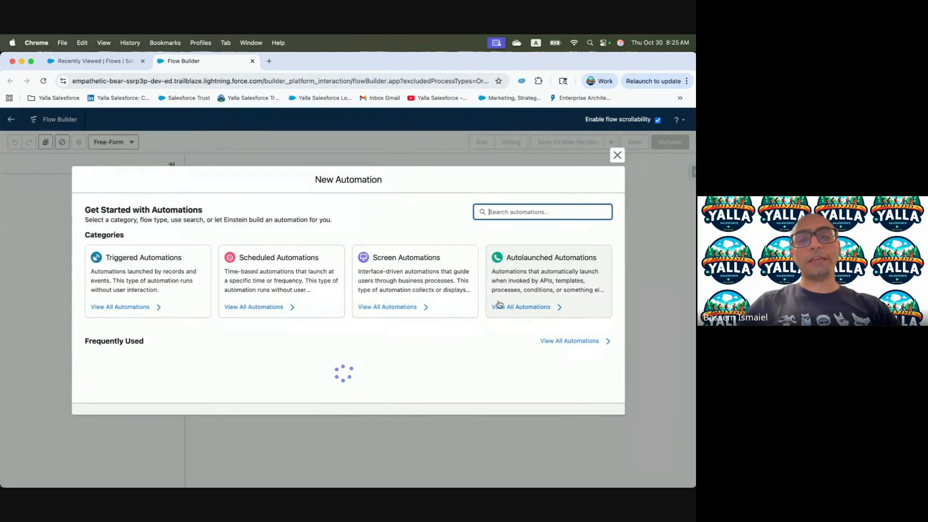
{"action": "left_click", "coordinate": [260, 274]}
{"action": "left_click", "coordinate": [174, 284]}
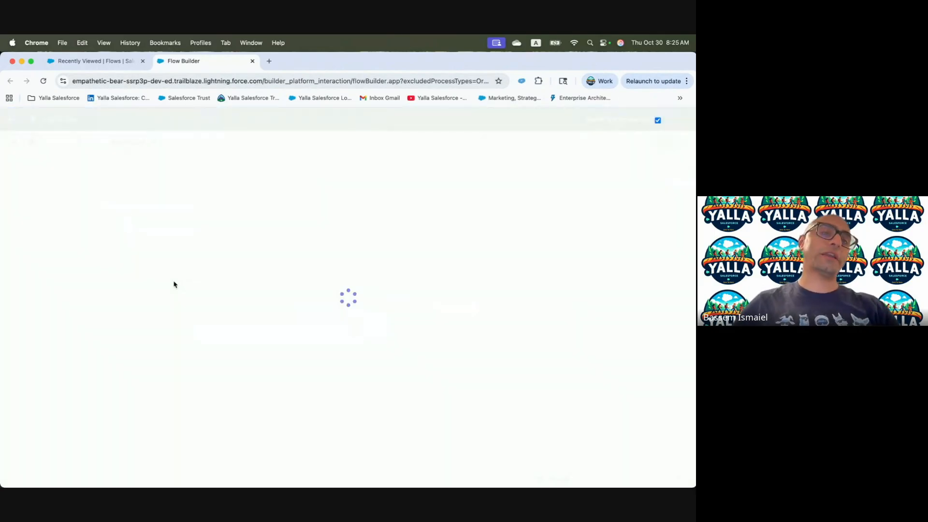
Following the Trailhead instructions, schedule the flow to start Oct 30, 2025 at 12:00 a.m. with a Daily frequency.
{"action": "key", "text": "ctrl+Left"}
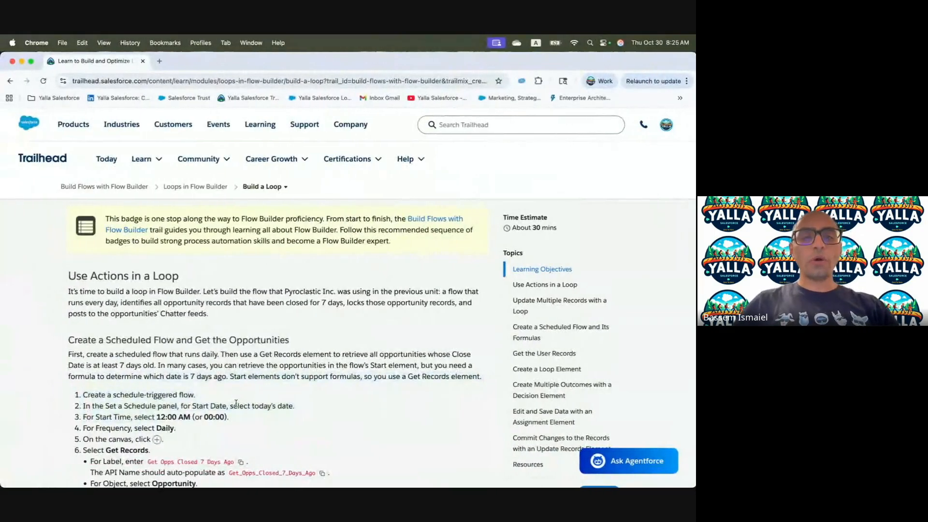
{"action": "scroll", "coordinate": [160, 334], "scroll_direction": "down", "scroll_amount": 3}
{"action": "left_click_drag", "start_coordinate": [155, 349], "coordinate": [261, 355]}
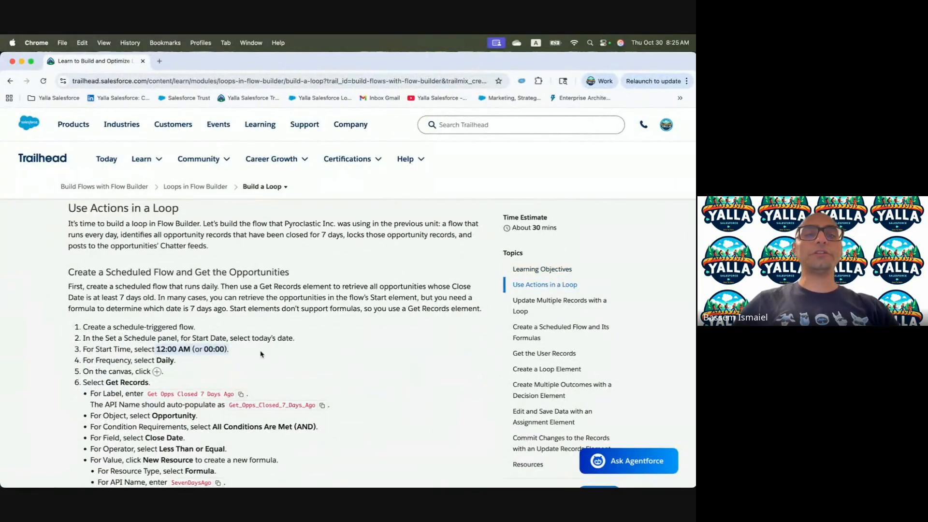
{"action": "key", "text": "ctrl+Right"}
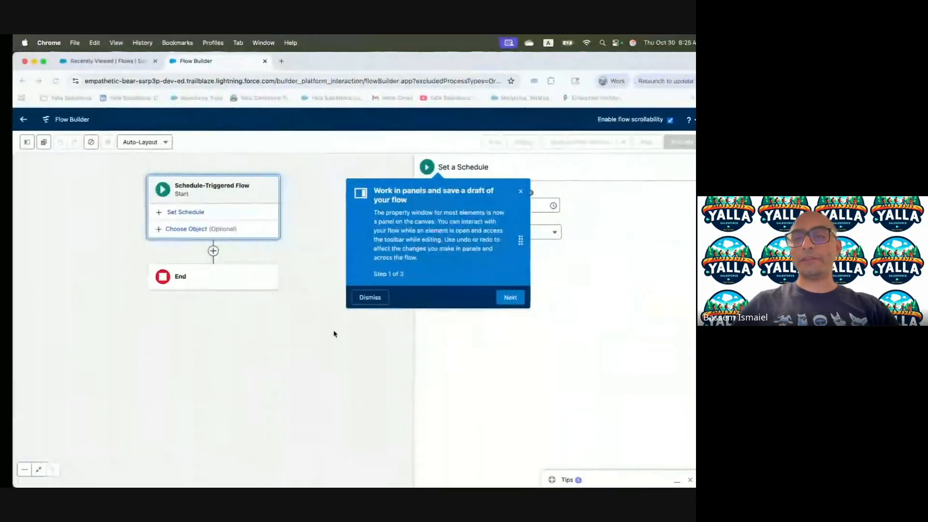
{"action": "left_click", "coordinate": [367, 297]}
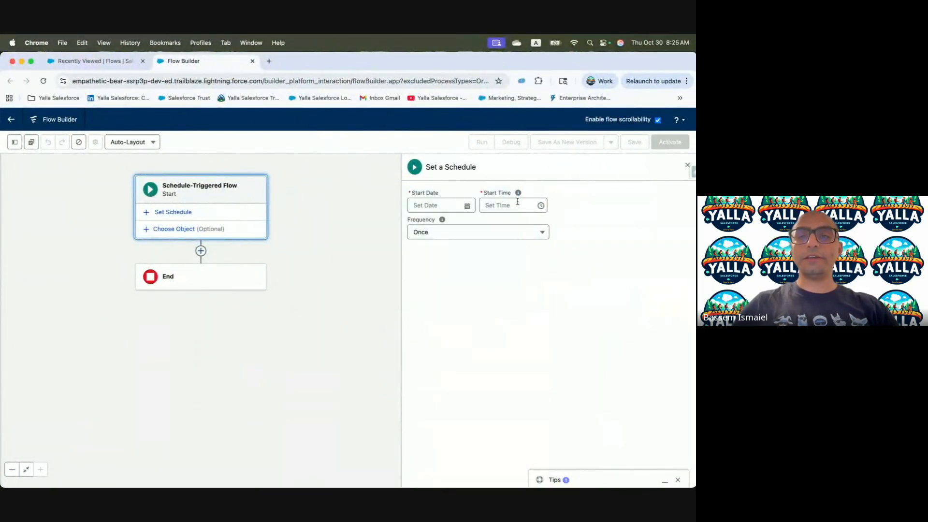
{"action": "left_click", "coordinate": [436, 204]}
{"action": "left_click", "coordinate": [491, 330]}
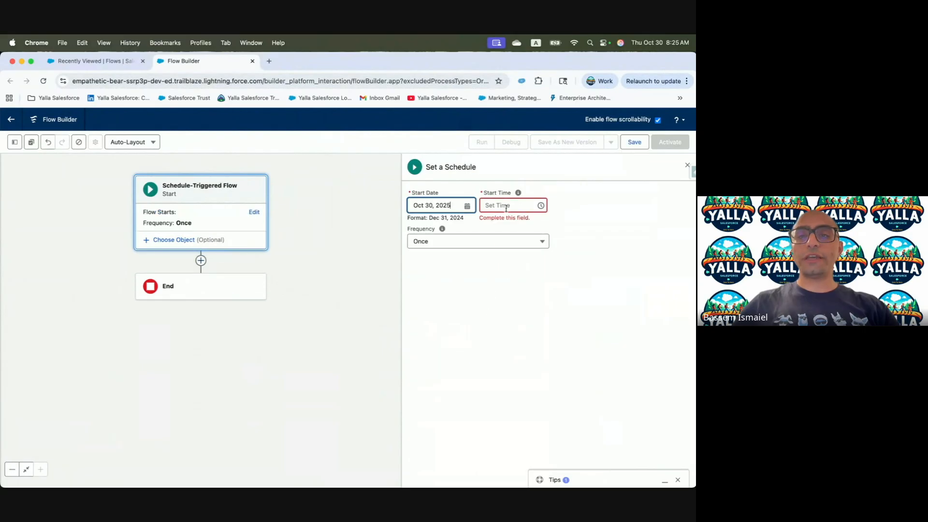
{"action": "left_click", "coordinate": [505, 208]}
{"action": "left_click", "coordinate": [503, 223]}
{"action": "left_click", "coordinate": [460, 232]}
{"action": "left_click", "coordinate": [456, 266]}
Copy the label "Get Opps Closed 7 Days Ago" from the Get Records instructions in Trailhead.
{"action": "key", "text": "ctrl+Left"}
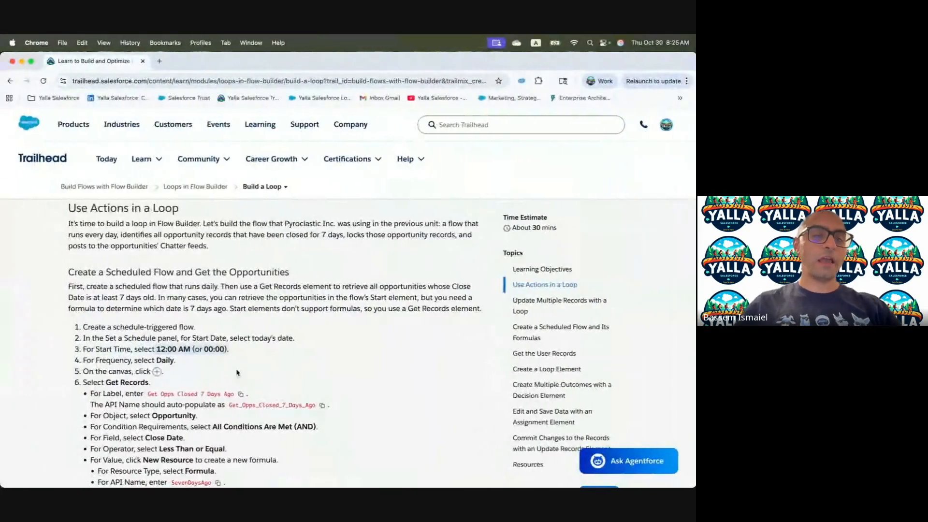
{"action": "scroll", "coordinate": [238, 373], "scroll_direction": "down", "scroll_amount": 2}
{"action": "scroll", "coordinate": [228, 368], "scroll_direction": "down", "scroll_amount": 2}
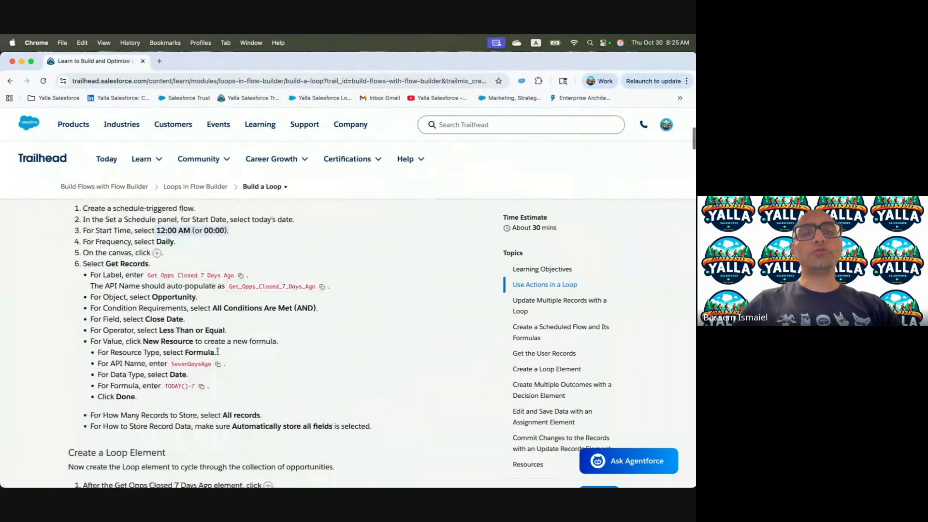
{"action": "left_click", "coordinate": [241, 271]}
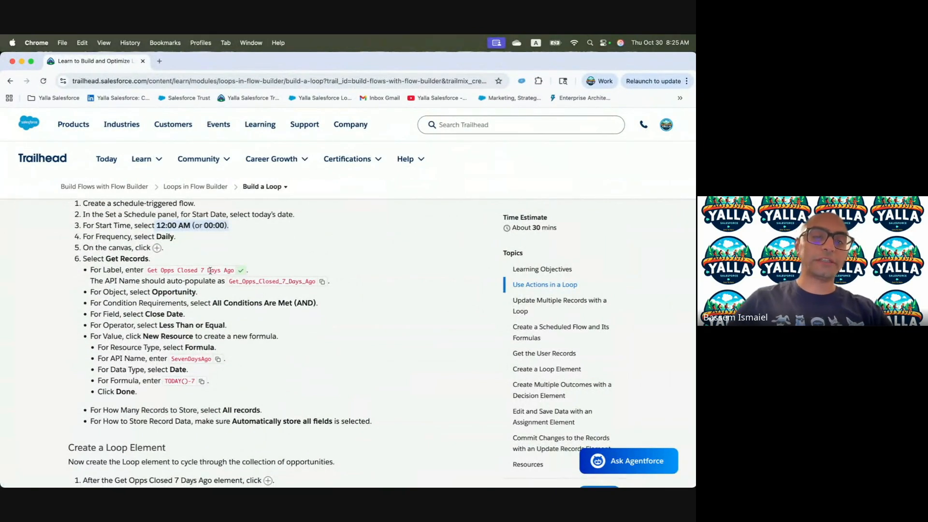
Add a Get Records element after the flow's start, with "Get Opps Closed 7 Days Ago" as its label and description.
{"action": "key", "text": "ctrl+Right"}
{"action": "left_click", "coordinate": [201, 270]}
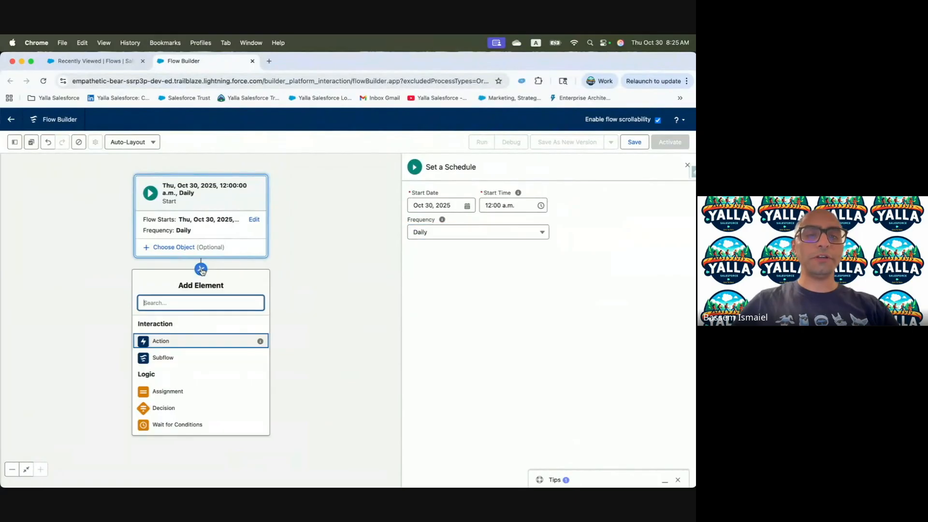
{"action": "type", "text": "get rec"}
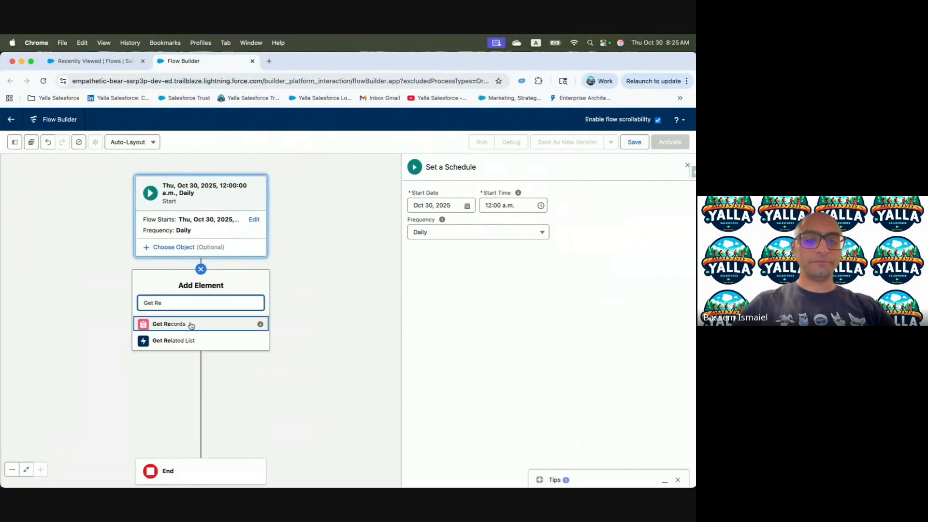
{"action": "left_click", "coordinate": [189, 323]}
{"action": "key", "text": "super+v"}
{"action": "key", "text": "Tab"}
{"action": "left_click", "coordinate": [457, 226]}
{"action": "key", "text": "super+v"}
Set the Get Records element's object to Opportunity.
{"action": "left_click", "coordinate": [429, 290]}
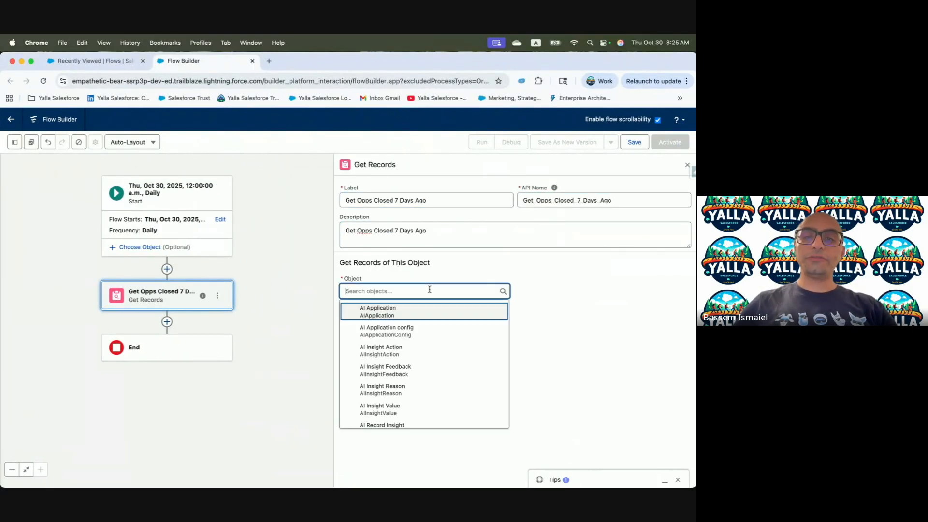
{"action": "type", "text": "Oppo"}
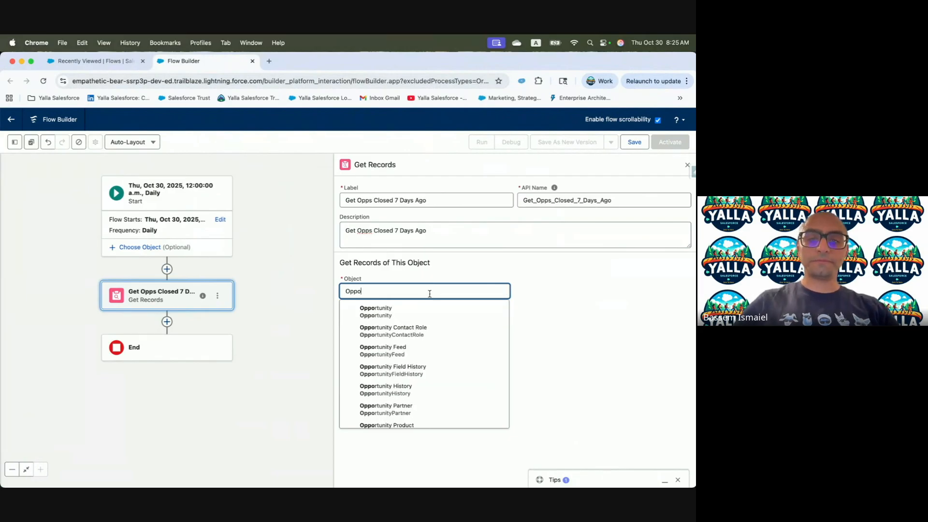
{"action": "left_click", "coordinate": [405, 315]}
Check the filter instructions in Trailhead and set the opportunity filter to Close Date with the operator Less Than or Equal.
{"action": "key", "text": "ctrl+Left"}
{"action": "scroll", "coordinate": [233, 314], "scroll_direction": "down", "scroll_amount": 3}
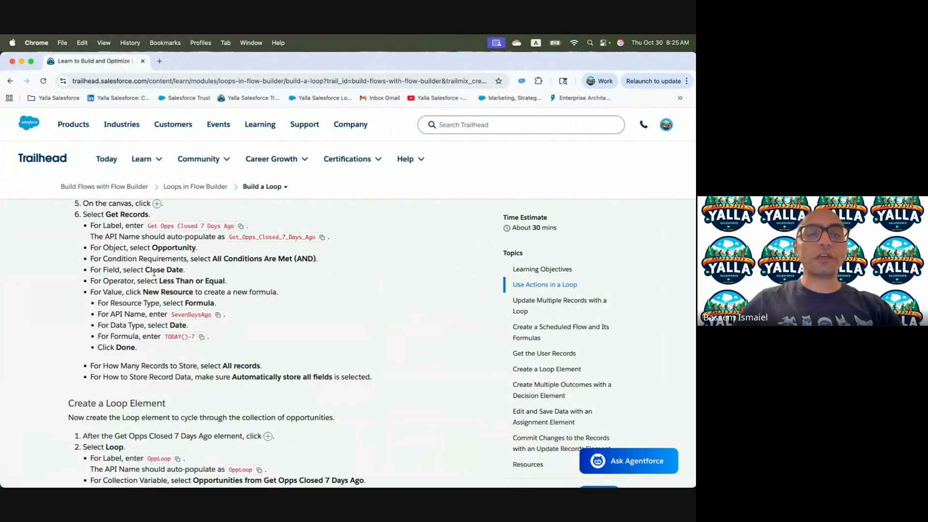
{"action": "left_click_drag", "start_coordinate": [146, 271], "coordinate": [186, 274]}
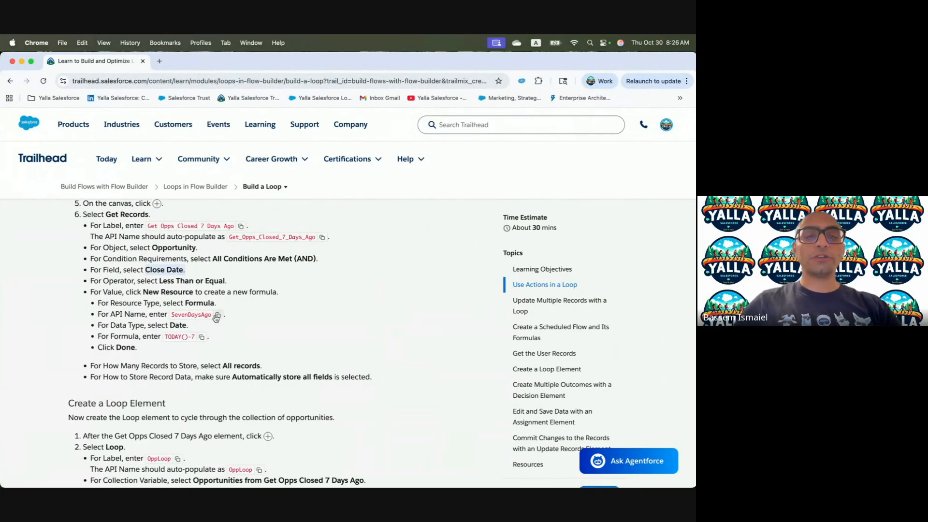
{"action": "key", "text": "ctrl+Right"}
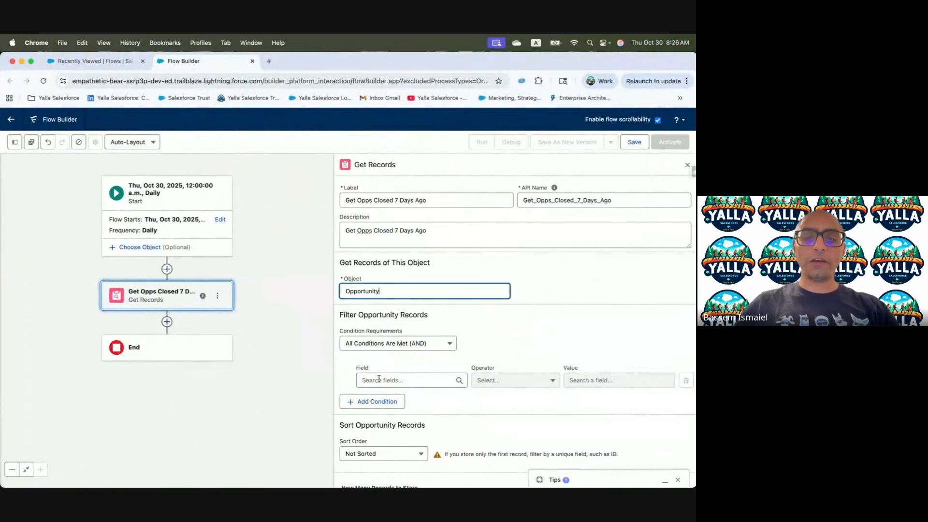
{"action": "left_click", "coordinate": [411, 380]}
{"action": "type", "text": "Close"}
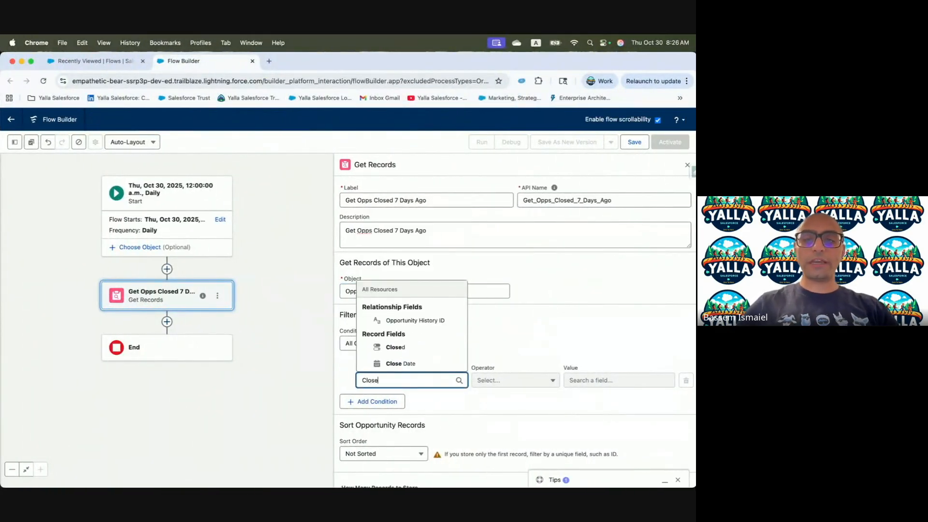
{"action": "left_click", "coordinate": [400, 363]}
{"action": "left_click", "coordinate": [503, 380]}
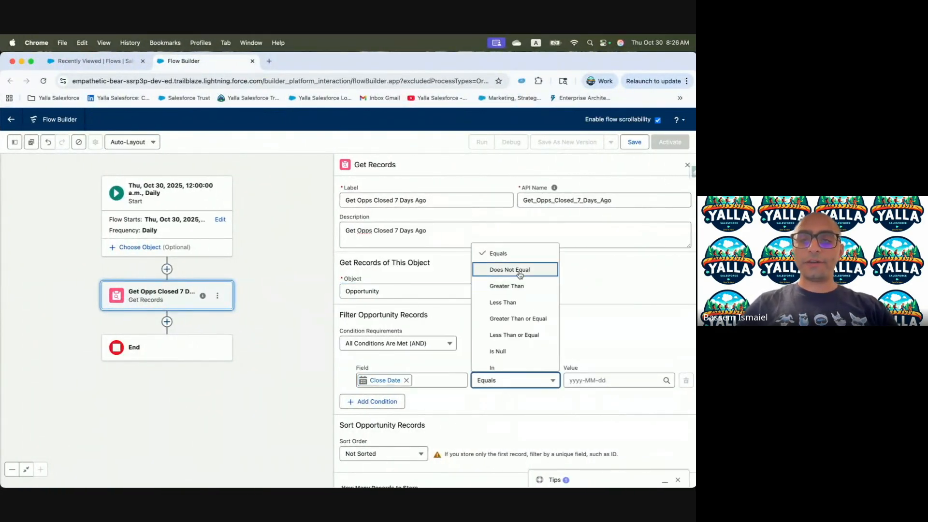
{"action": "left_click", "coordinate": [515, 335]}
Create a new Formula resource for the filter value, with SevenDaysAgo as its API name and description.
{"action": "left_click", "coordinate": [596, 383]}
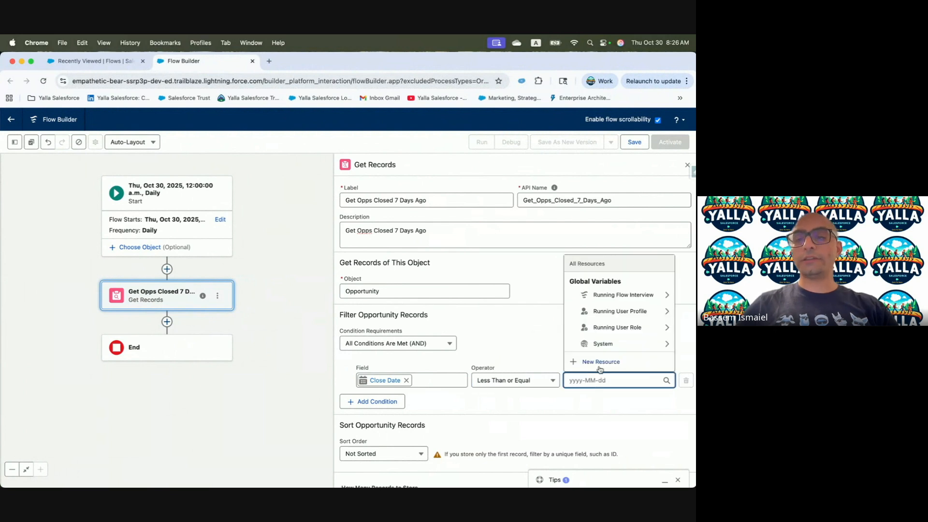
{"action": "left_click", "coordinate": [600, 362]}
{"action": "left_click", "coordinate": [231, 257]}
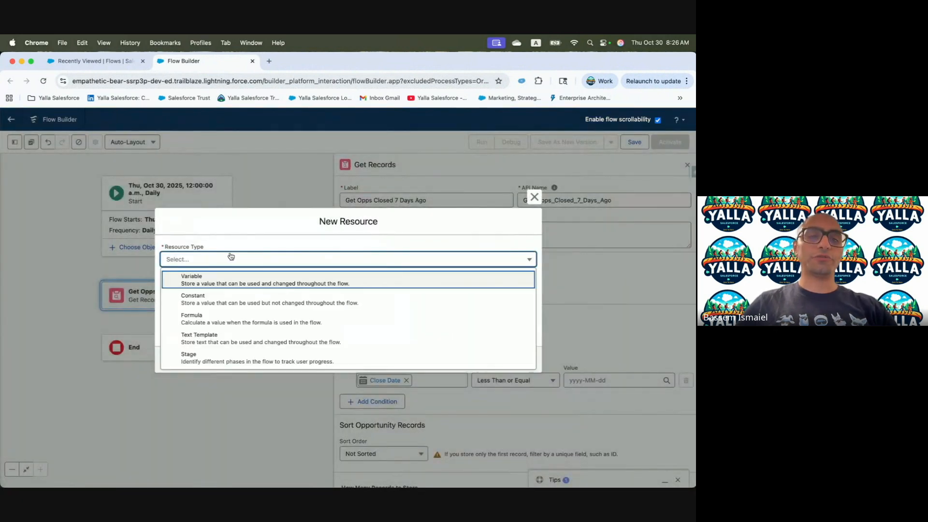
{"action": "left_click", "coordinate": [192, 320]}
{"action": "left_click", "coordinate": [189, 228]}
{"action": "type", "text": "SevenDaysAgo"}
{"action": "left_click", "coordinate": [202, 261]}
{"action": "key", "text": "BackSpace"}
{"action": "type", "text": "SevenDaysAgo"}
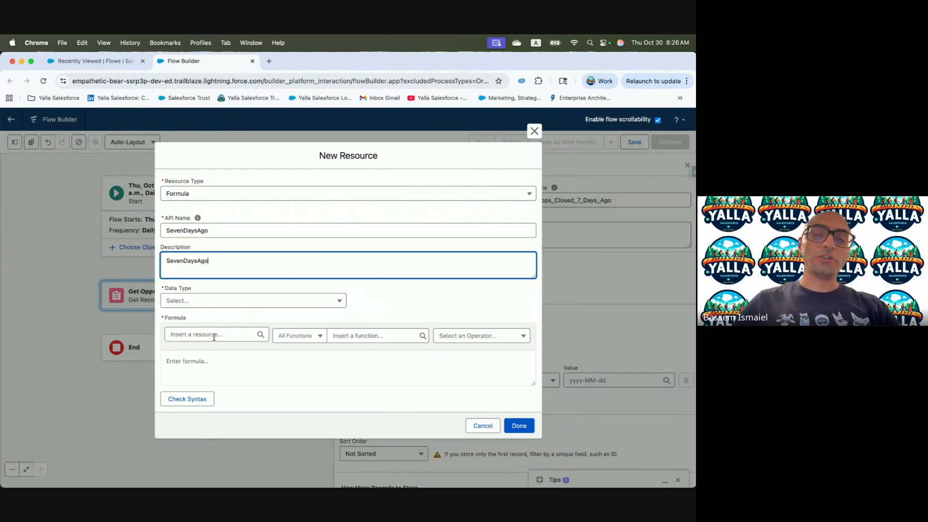
Enter TODAY()-7 as the resource's formula and check its syntax.
{"action": "left_click", "coordinate": [389, 334]}
{"action": "type", "text": "Tod"}
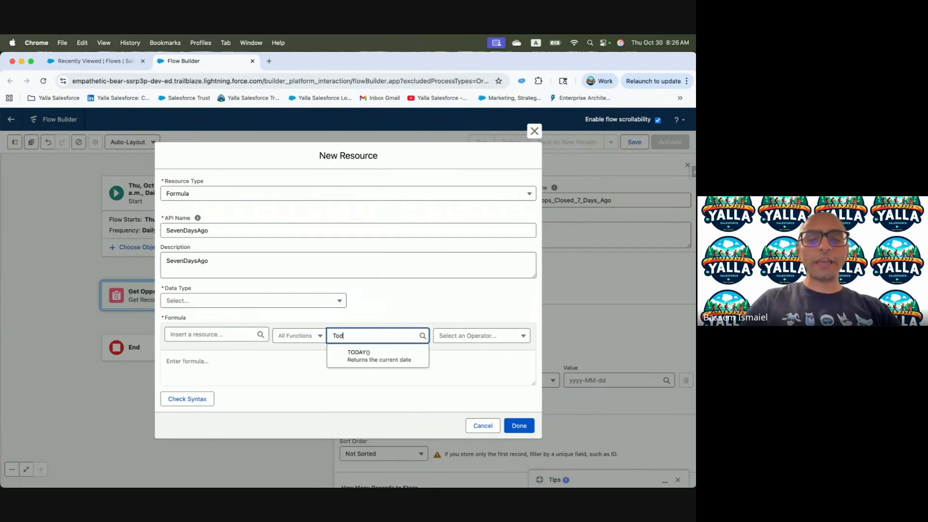
{"action": "type", "text": "ay"}
{"action": "left_click", "coordinate": [388, 356]}
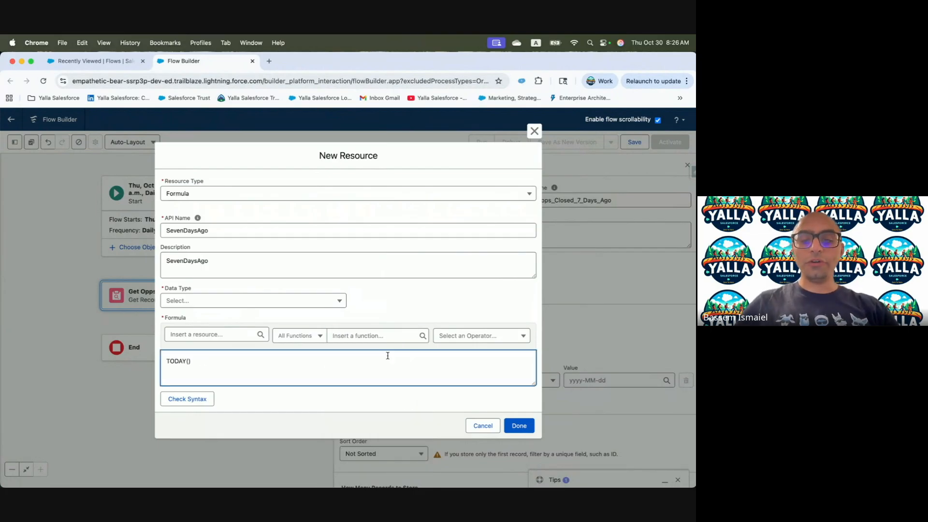
{"action": "left_click", "coordinate": [192, 399]}
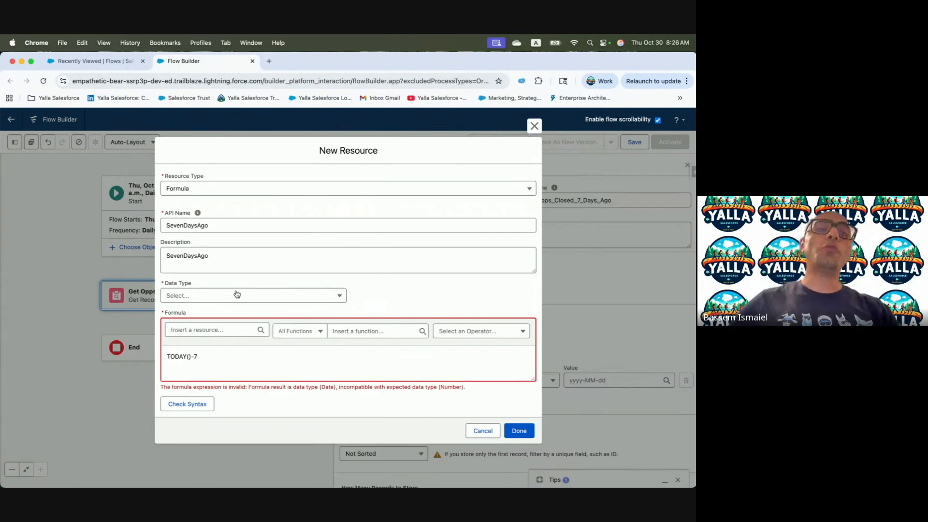
Set the formula's data type to Date, recheck the syntax, and save the resource as the Close Date filter value.
{"action": "left_click", "coordinate": [218, 299]}
{"action": "left_click", "coordinate": [205, 378]}
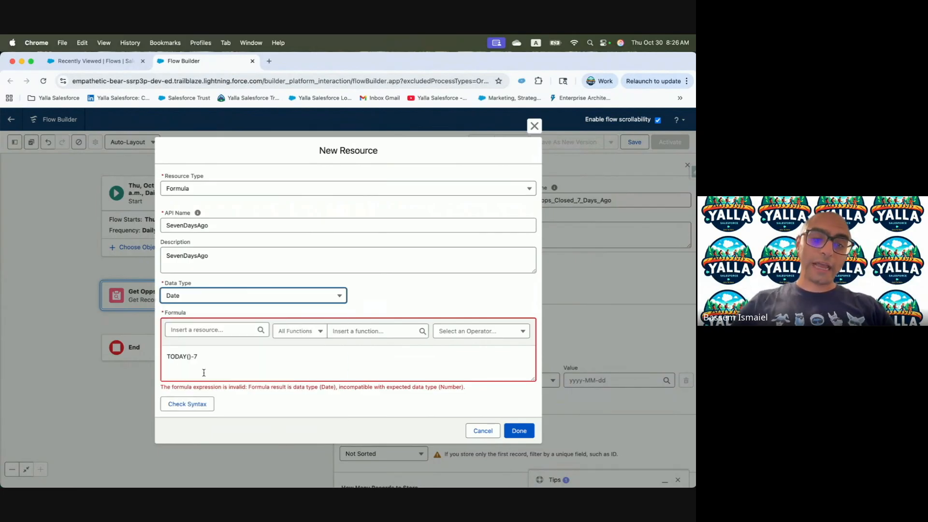
{"action": "left_click", "coordinate": [193, 405]}
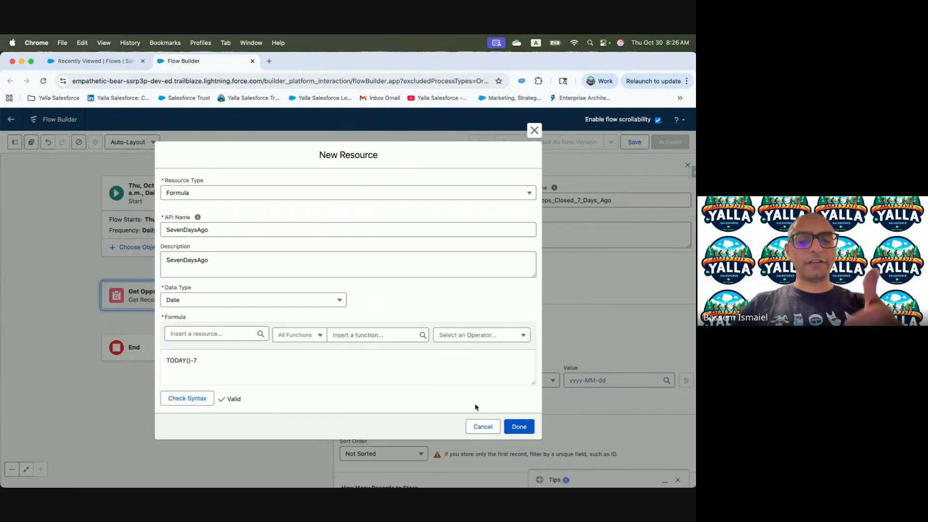
{"action": "left_click", "coordinate": [520, 426]}
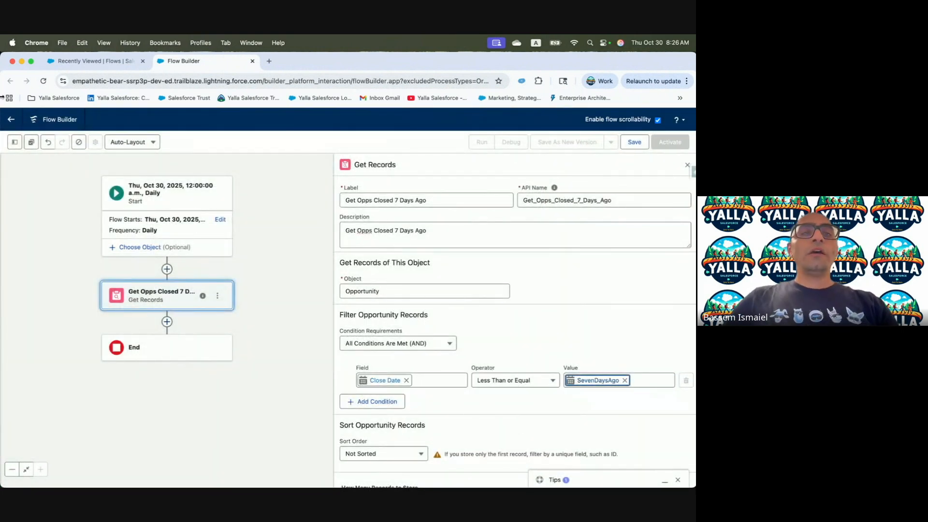
Show the flow's resource list and set Get Opps Closed 7 Days Ago to store all records.
{"action": "left_click", "coordinate": [14, 141]}
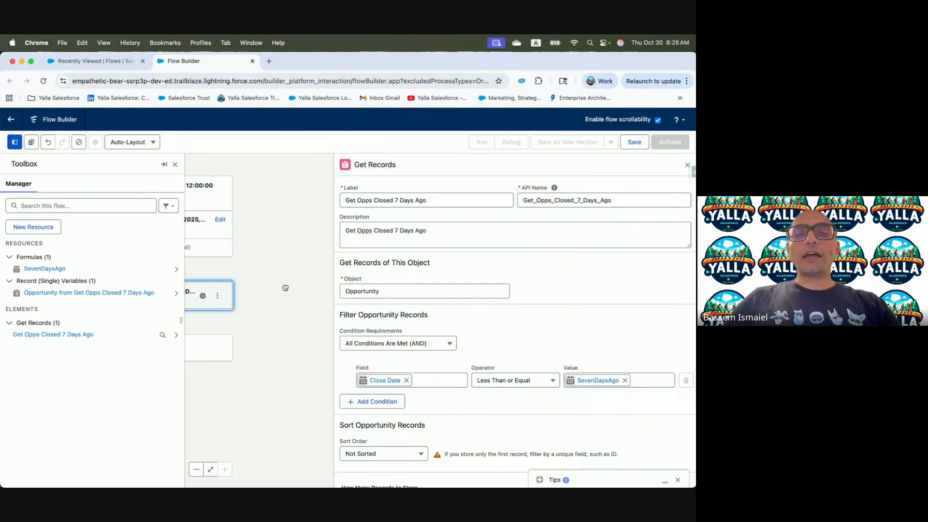
{"action": "left_click_drag", "start_coordinate": [286, 286], "coordinate": [353, 267]}
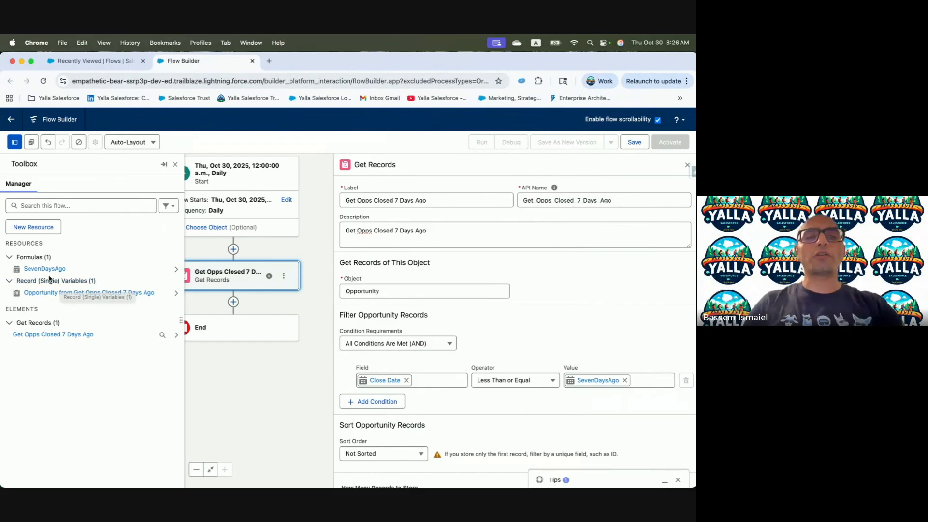
{"action": "scroll", "coordinate": [421, 299], "scroll_direction": "down", "scroll_amount": 3}
{"action": "left_click", "coordinate": [353, 438]}
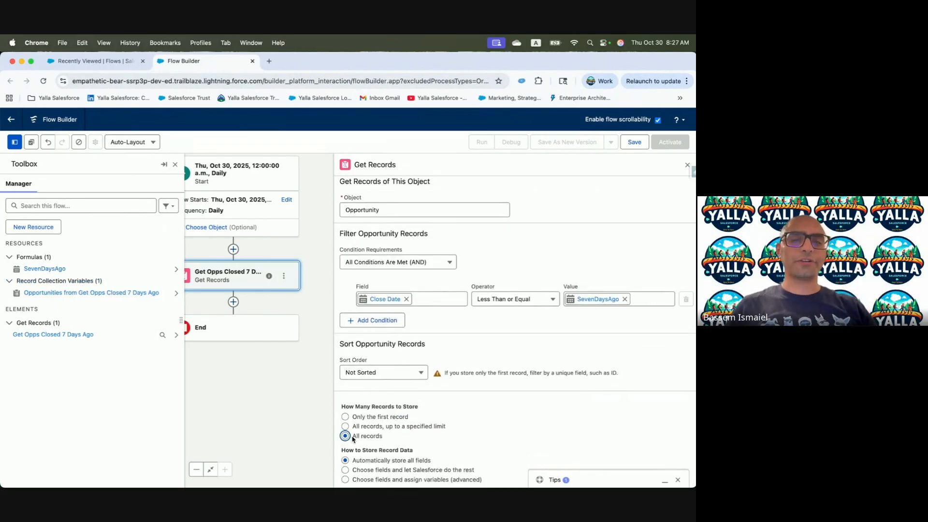
{"action": "left_click_drag", "start_coordinate": [215, 430], "coordinate": [243, 405]}
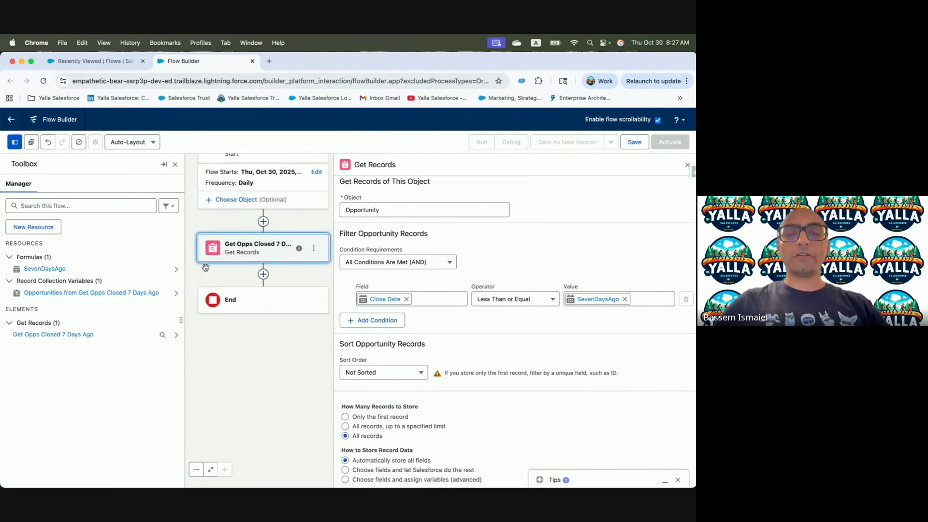
Check the Create a Loop Element instructions in Trailhead and add a Loop element after Get Opps Closed 7 Days Ago.
{"action": "key", "text": "ctrl+Left"}
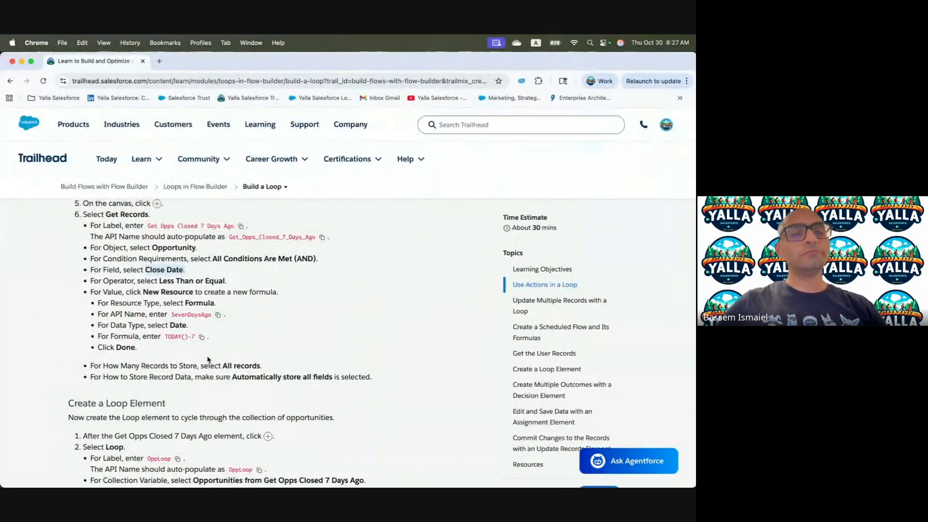
{"action": "scroll", "coordinate": [208, 359], "scroll_direction": "down", "scroll_amount": 5}
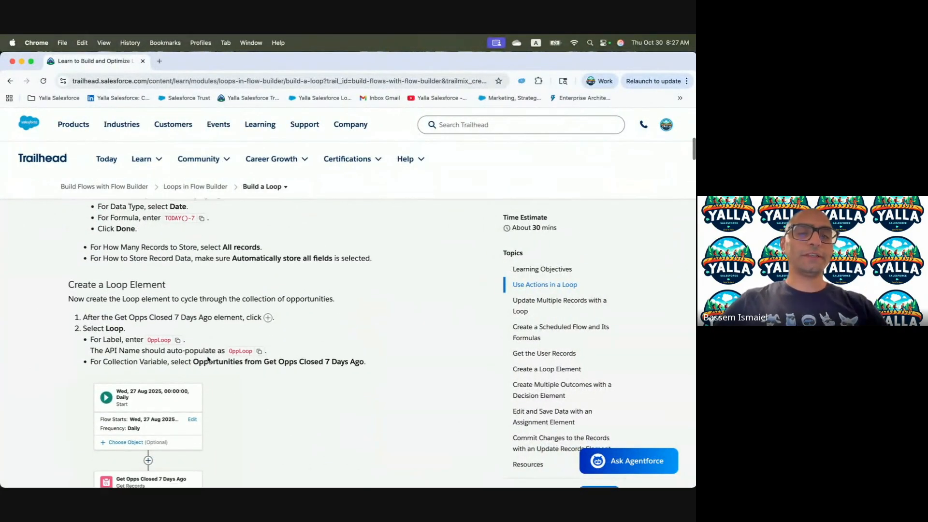
{"action": "key", "text": "ctrl+Right"}
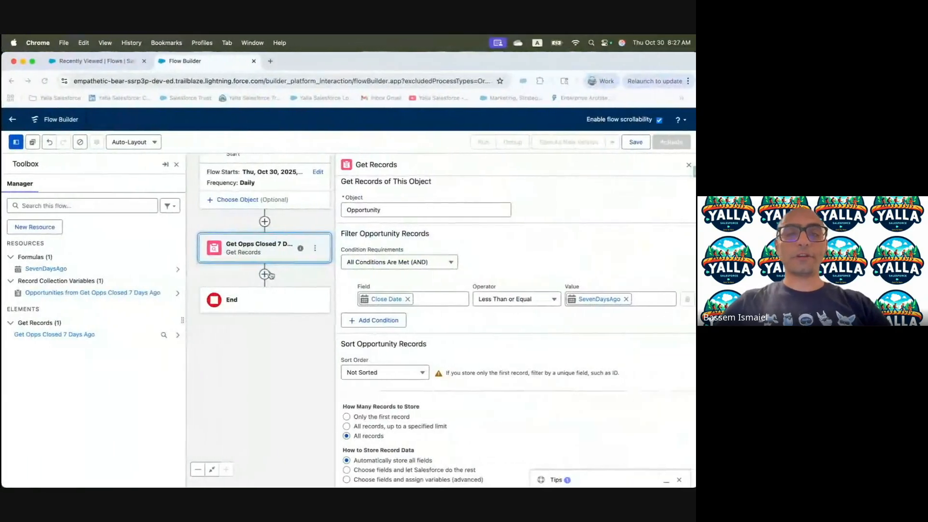
{"action": "left_click", "coordinate": [688, 165]}
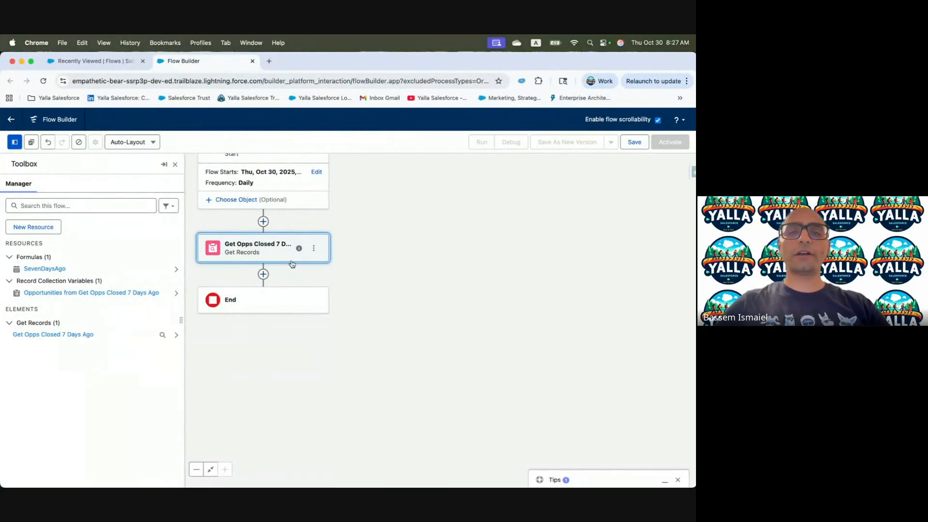
{"action": "left_click", "coordinate": [263, 274]}
{"action": "type", "text": "Loop"}
{"action": "left_click", "coordinate": [234, 327]}
Enter OppLoop as the loop's label and description, and select Opportunities from Get Opps Closed 7 Days Ago as its collection variable.
{"action": "left_click", "coordinate": [438, 203]}
{"action": "type", "text": "OppLoop"}
{"action": "left_click", "coordinate": [576, 201]}
{"action": "left_click", "coordinate": [485, 225]}
{"action": "type", "text": "OppLoop"}
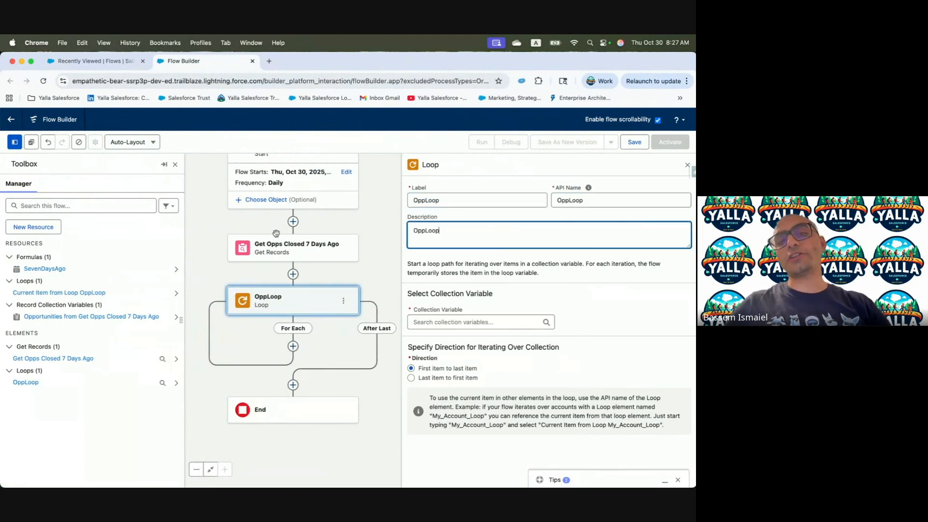
{"action": "left_click", "coordinate": [443, 320]}
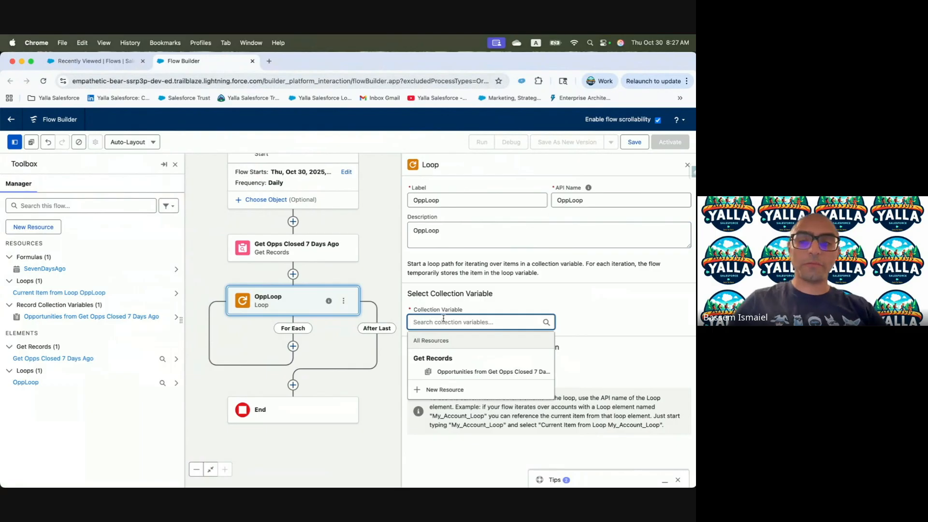
{"action": "left_click", "coordinate": [469, 373]}
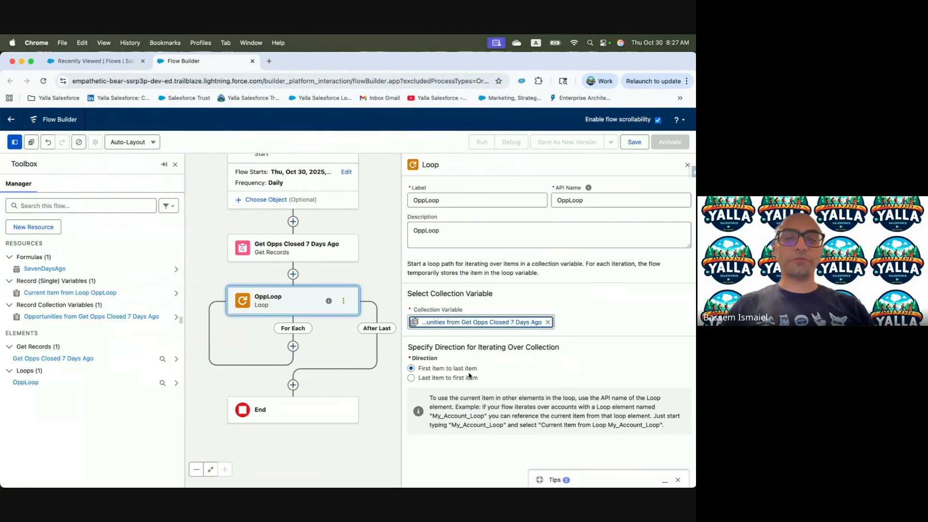
Check the Create the Looped Actions instructions in Trailhead and add a Lock Record action on the loop's For Each path.
{"action": "key", "text": "ctrl+Left"}
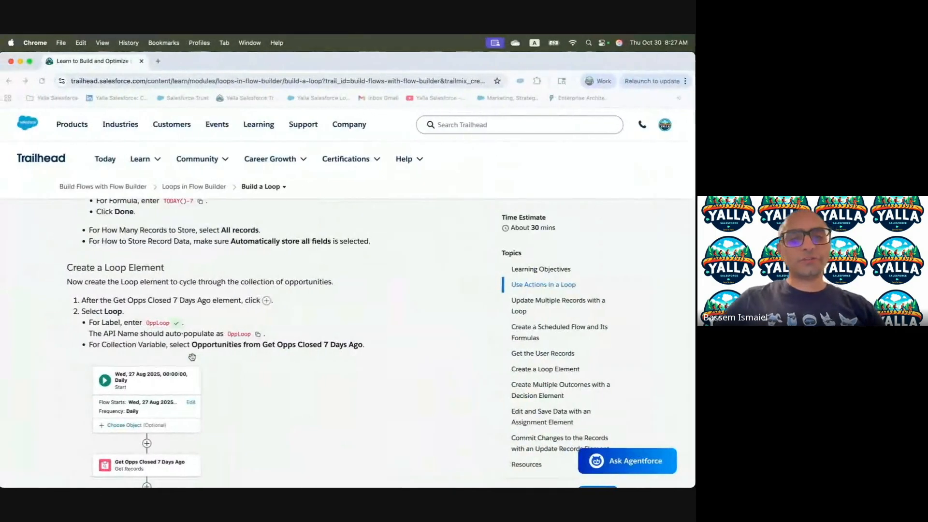
{"action": "scroll", "coordinate": [228, 396], "scroll_direction": "down", "scroll_amount": 8}
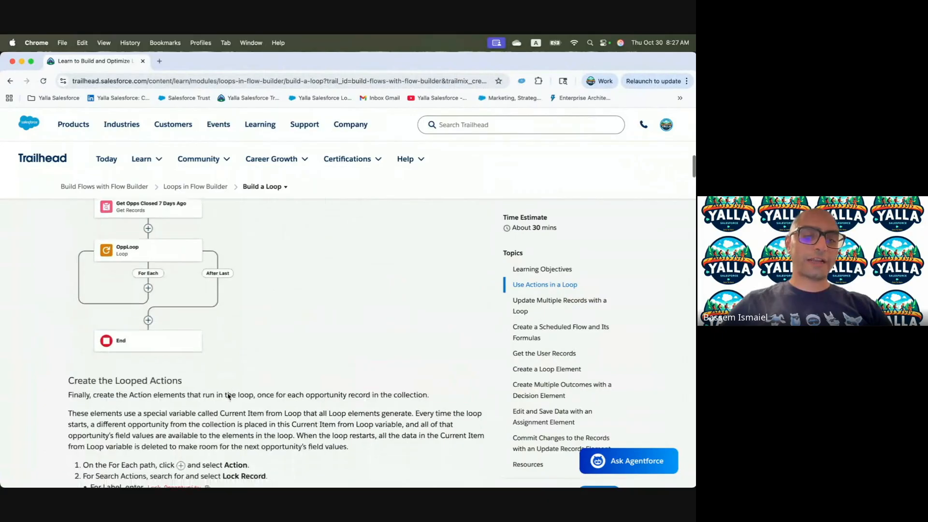
{"action": "left_click_drag", "start_coordinate": [61, 304], "coordinate": [261, 296]}
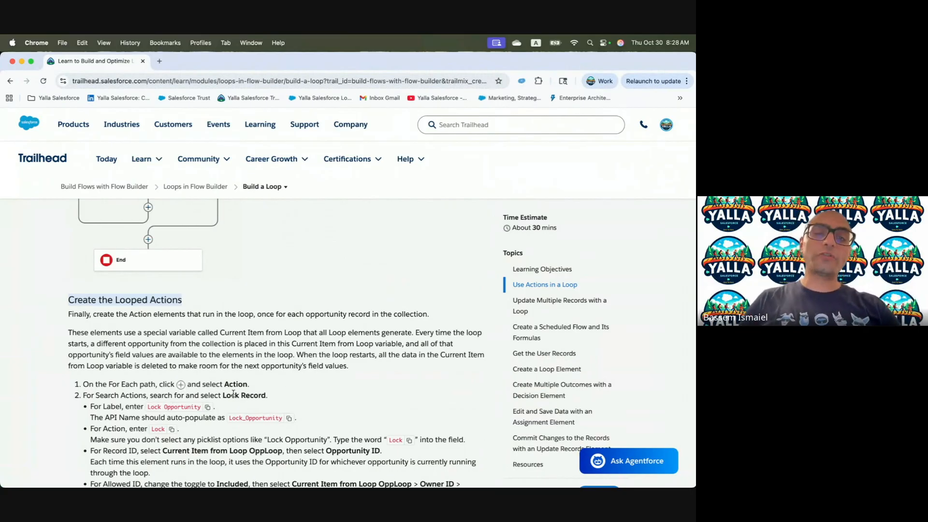
{"action": "key", "text": "ctrl+Right"}
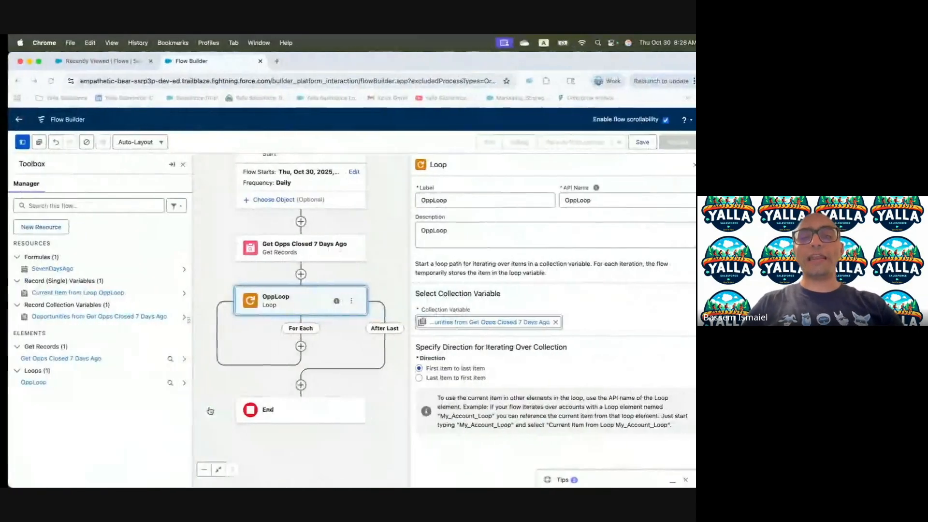
{"action": "left_click", "coordinate": [293, 347]}
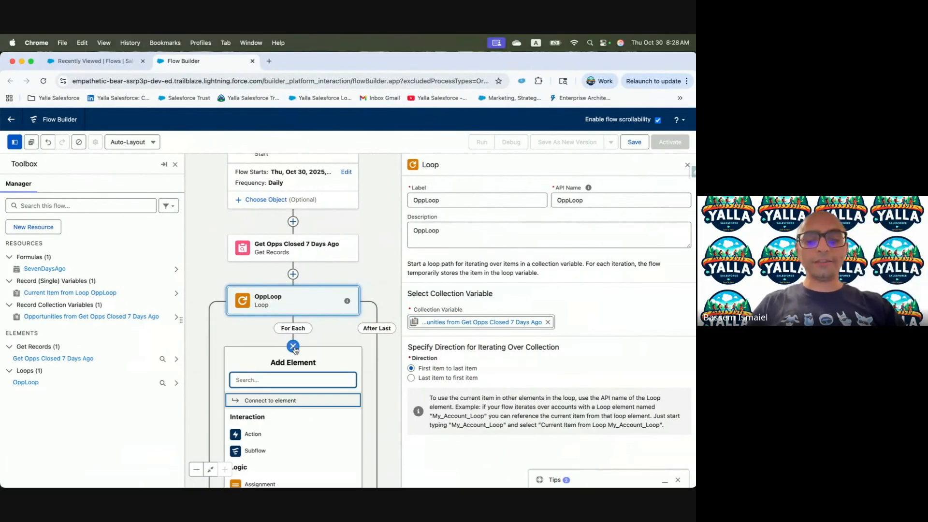
{"action": "type", "text": "Lock Opportunity"}
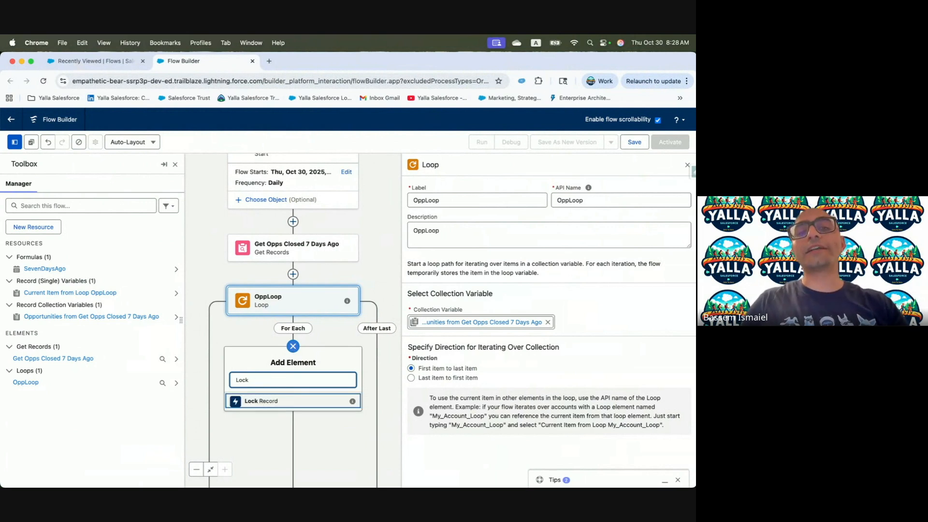
{"action": "left_click", "coordinate": [287, 400]}
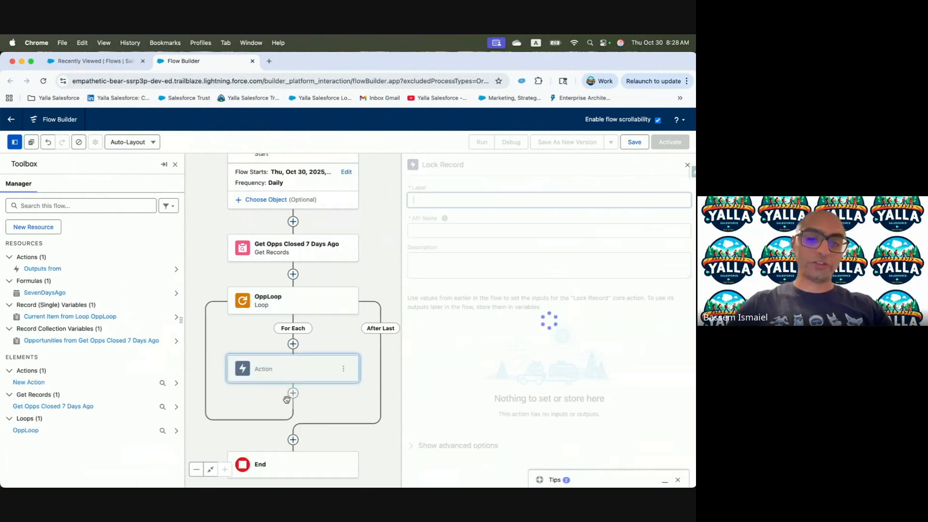
Enter Lock Opportunity as the Lock Record action's label and description.
{"action": "type", "text": "Lock Opportunity"}
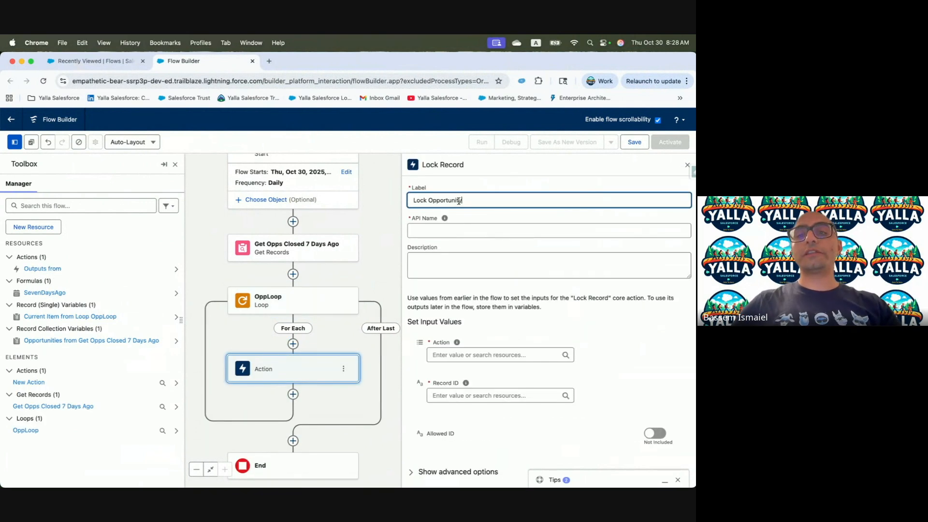
{"action": "left_click", "coordinate": [458, 226]}
{"action": "left_click", "coordinate": [455, 261]}
{"action": "type", "text": "Lock Opportunity"}
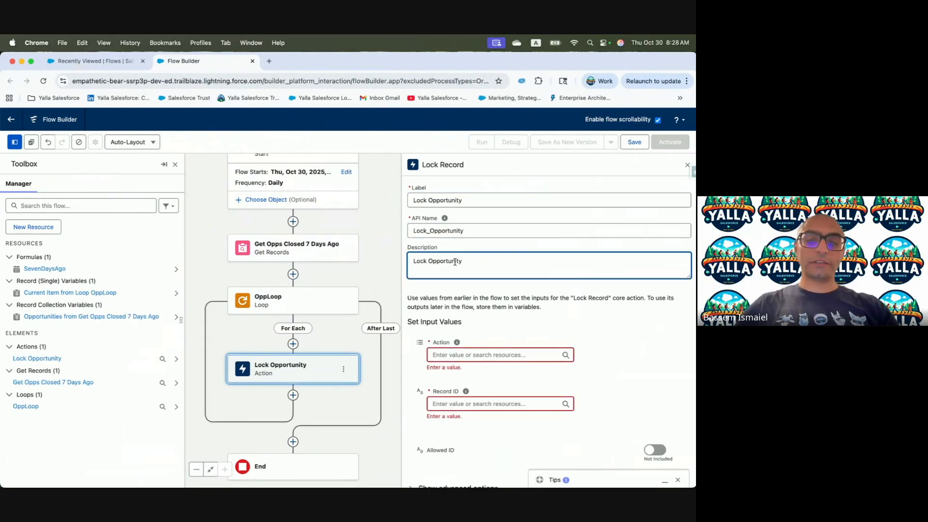
Set the Action input value to Lock and the Record ID to Current Item from Loop OppLoop > Opportunity ID.
{"action": "mouse_move", "coordinate": [457, 344]}
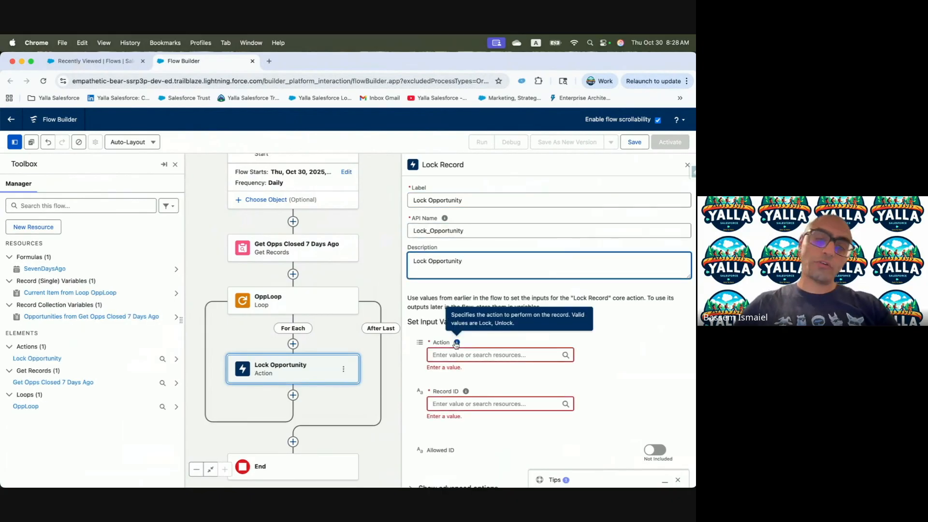
{"action": "left_click", "coordinate": [456, 355]}
{"action": "type", "text": "Lock"}
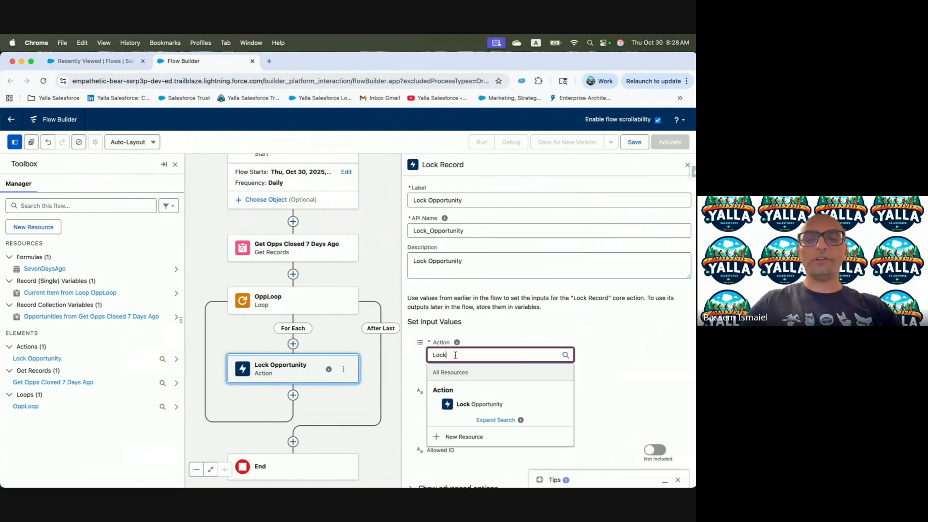
{"action": "left_click", "coordinate": [610, 357]}
{"action": "scroll", "coordinate": [609, 375], "scroll_direction": "down", "scroll_amount": 1}
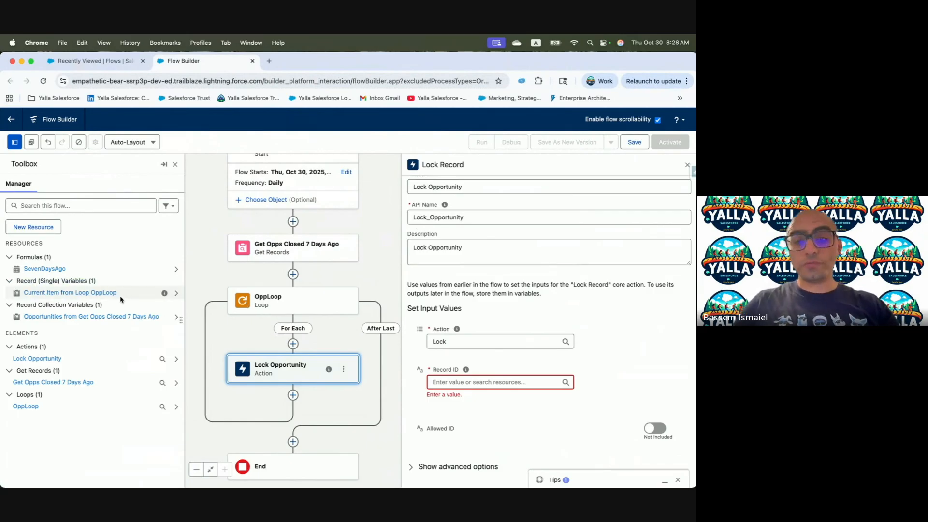
{"action": "left_click", "coordinate": [514, 382]}
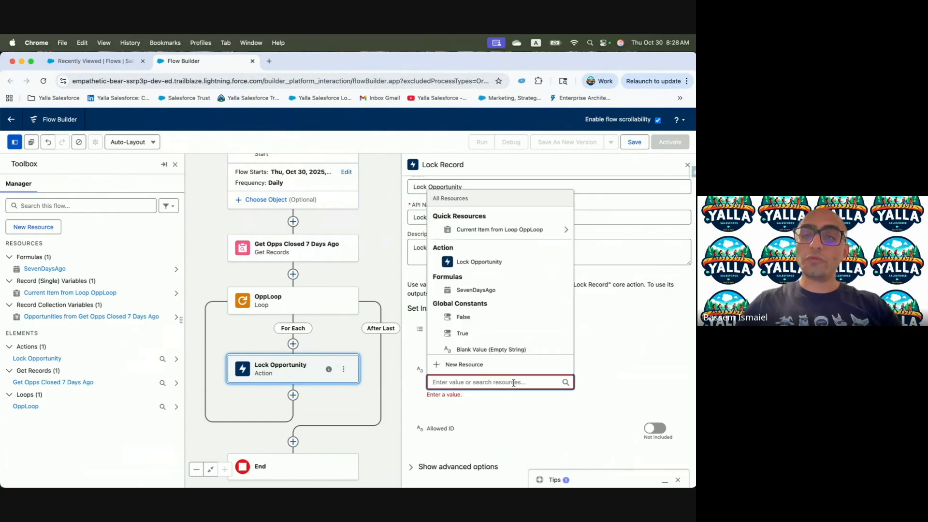
{"action": "left_click", "coordinate": [500, 229]}
{"action": "type", "text": "Oppo"}
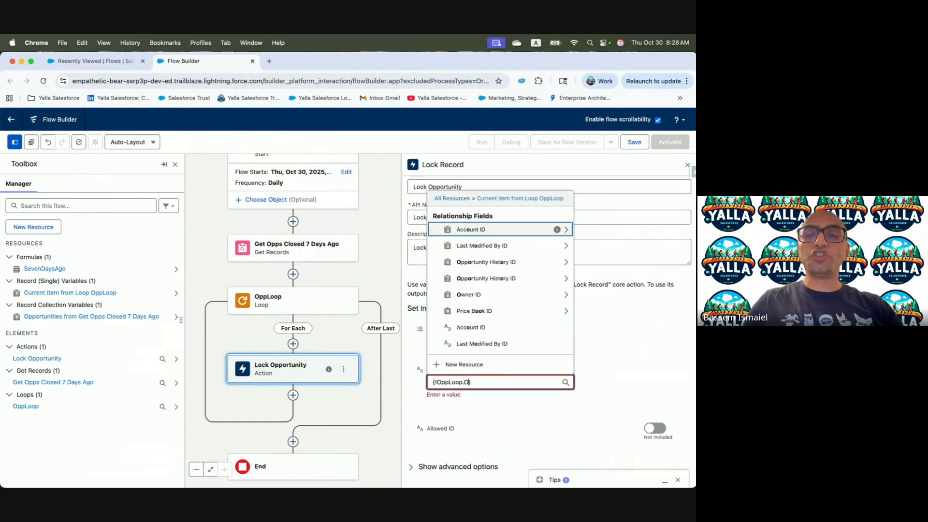
{"action": "left_click", "coordinate": [490, 347]}
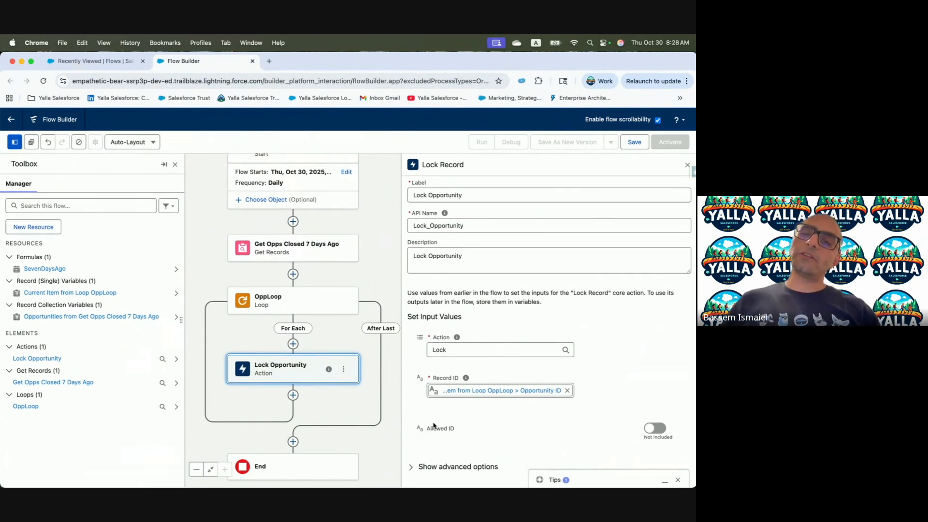
Include the Allowed ID input in the Lock Opportunity action and check in Trailhead which value it needs.
{"action": "left_click", "coordinate": [653, 428]}
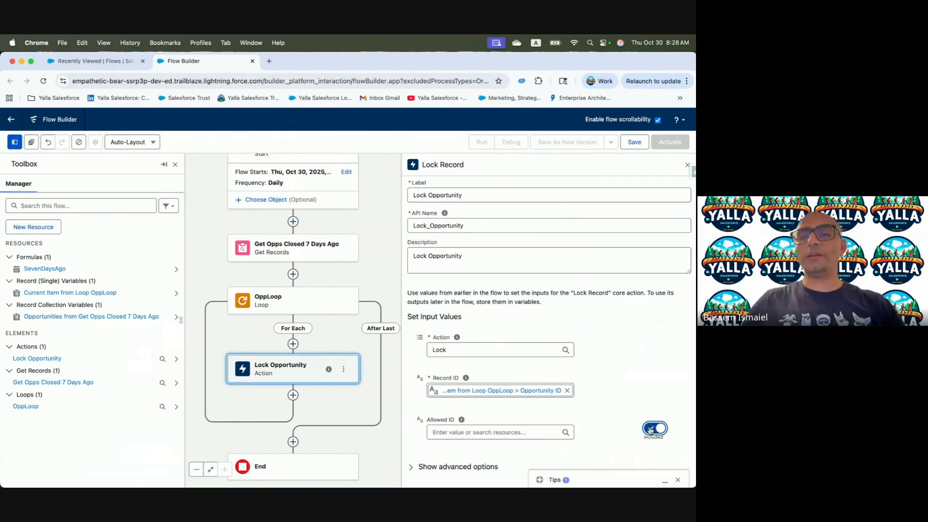
{"action": "mouse_move", "coordinate": [463, 420]}
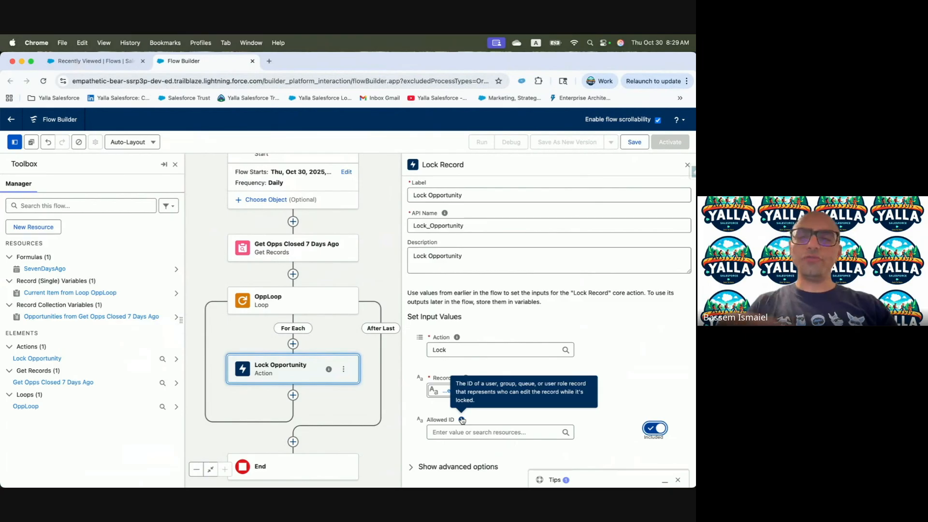
{"action": "key", "text": "ctrl+Left"}
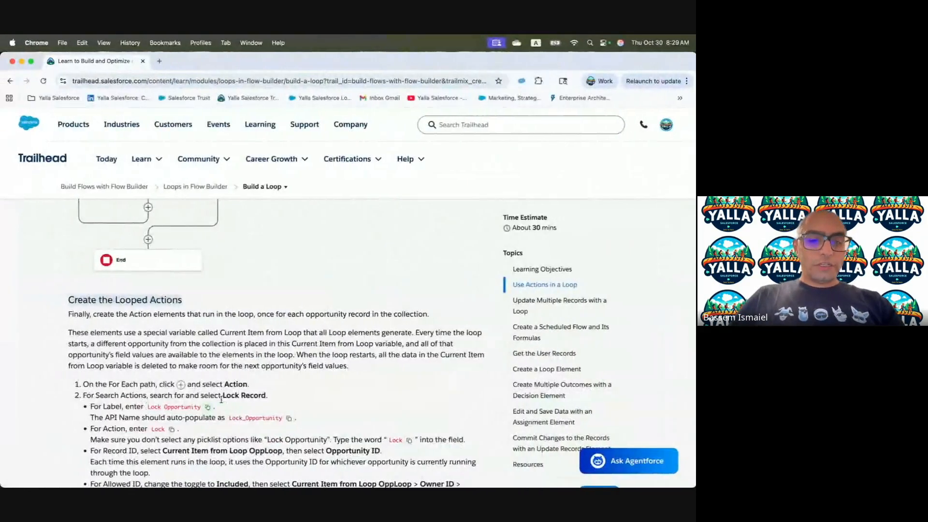
{"action": "scroll", "coordinate": [221, 400], "scroll_direction": "down", "scroll_amount": 2}
{"action": "scroll", "coordinate": [221, 399], "scroll_direction": "down", "scroll_amount": 2}
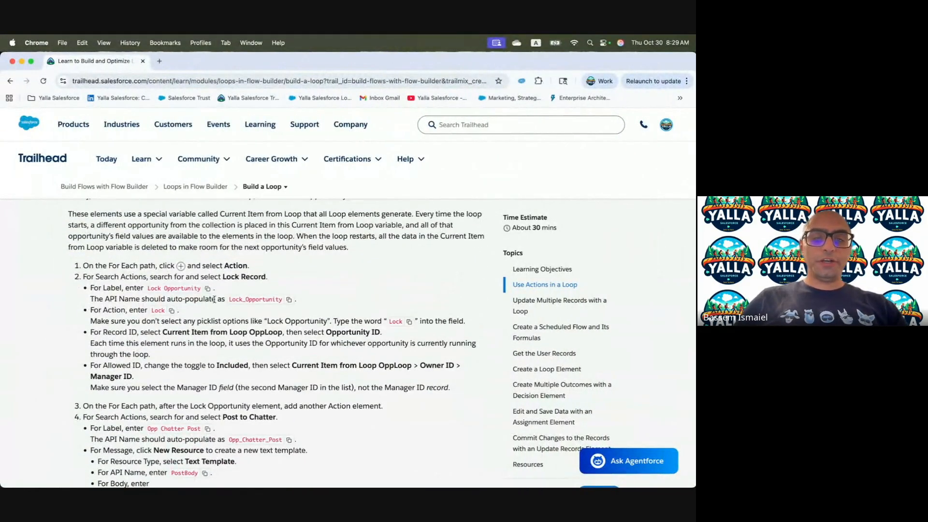
{"action": "left_click_drag", "start_coordinate": [99, 365], "coordinate": [300, 366]}
{"action": "left_click", "coordinate": [359, 365]}
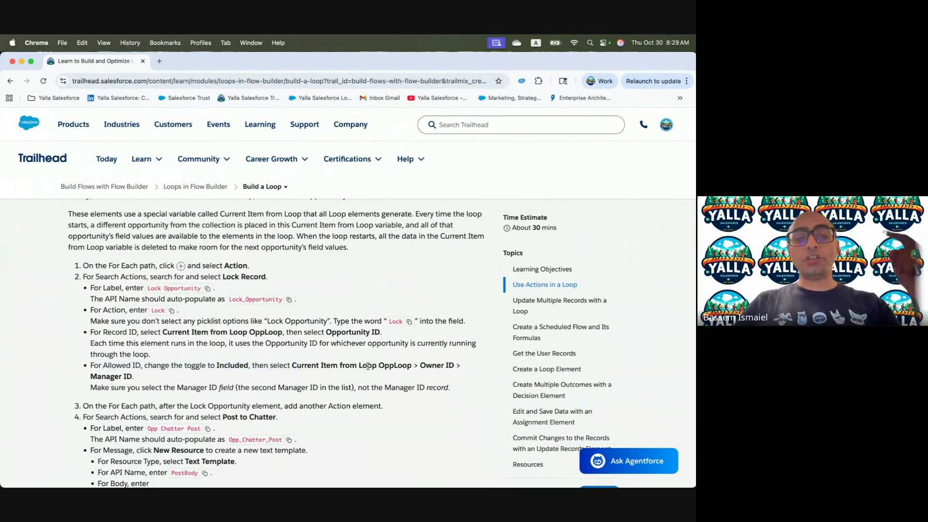
{"action": "key", "text": "ctrl+Right"}
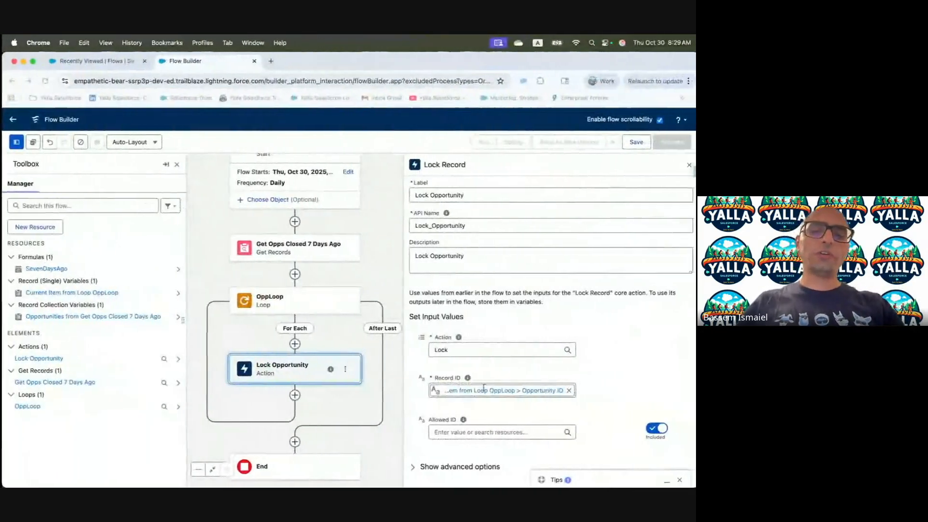
Set the Lock Opportunity action's Allowed ID to Current Item from Loop OppLoop > Owner ID > Manager ID, choosing the field.
{"action": "left_click", "coordinate": [444, 432]}
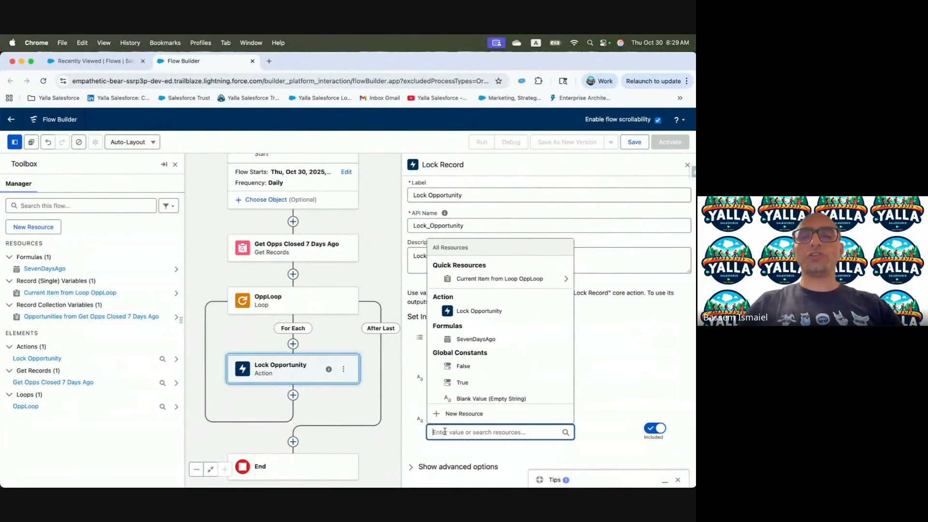
{"action": "left_click", "coordinate": [519, 280]}
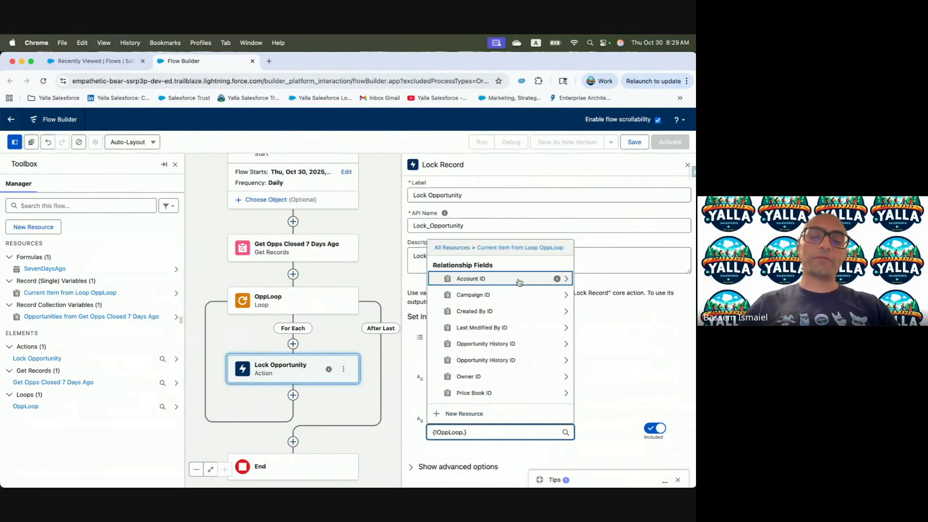
{"action": "type", "text": "Owner.Mana"}
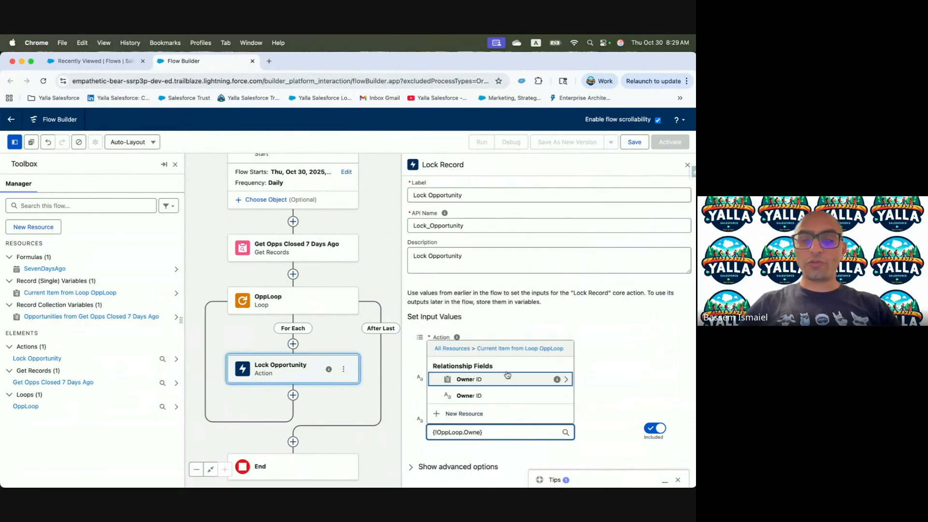
{"action": "left_click", "coordinate": [508, 379]}
{"action": "type", "text": "Mana"}
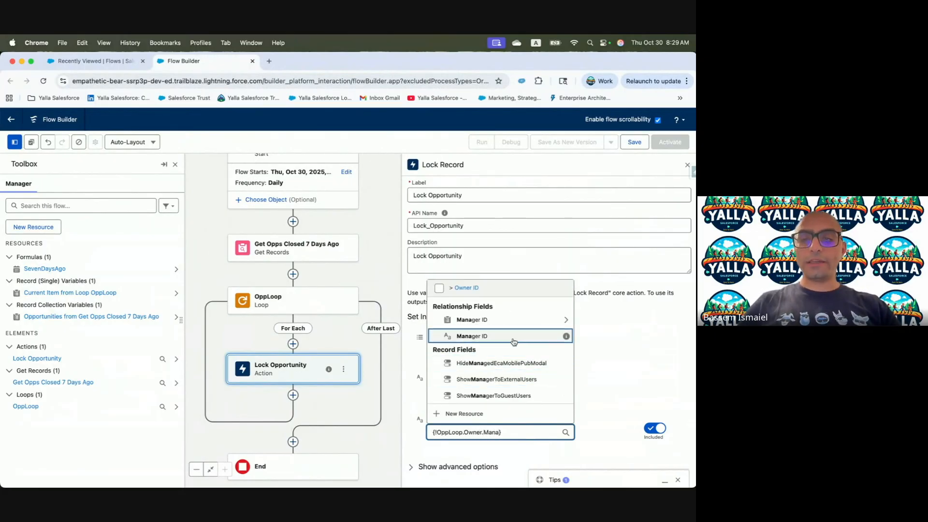
{"action": "left_click", "coordinate": [513, 338]}
Read the next Trailhead instructions and add a Post to Chatter action after Lock Opportunity on the For Each path.
{"action": "key", "text": "ctrl+Left"}
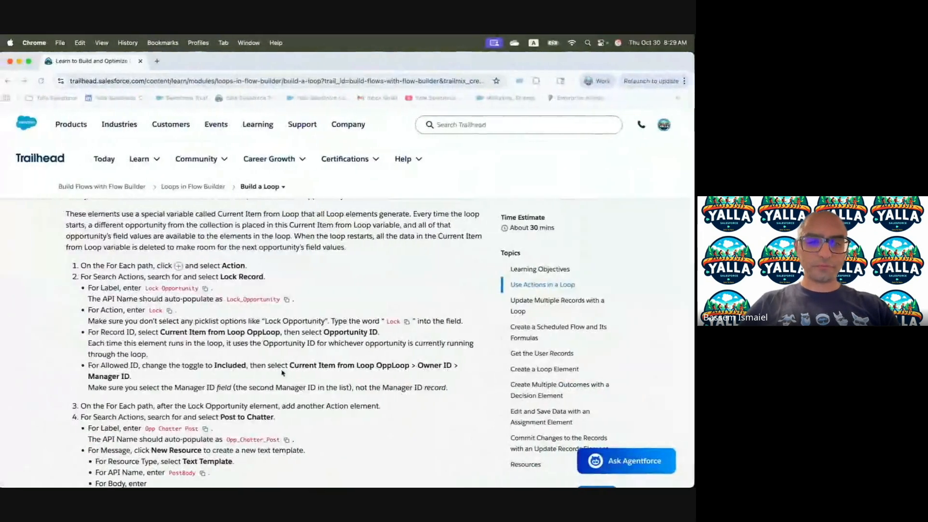
{"action": "scroll", "coordinate": [282, 372], "scroll_direction": "down", "scroll_amount": 3}
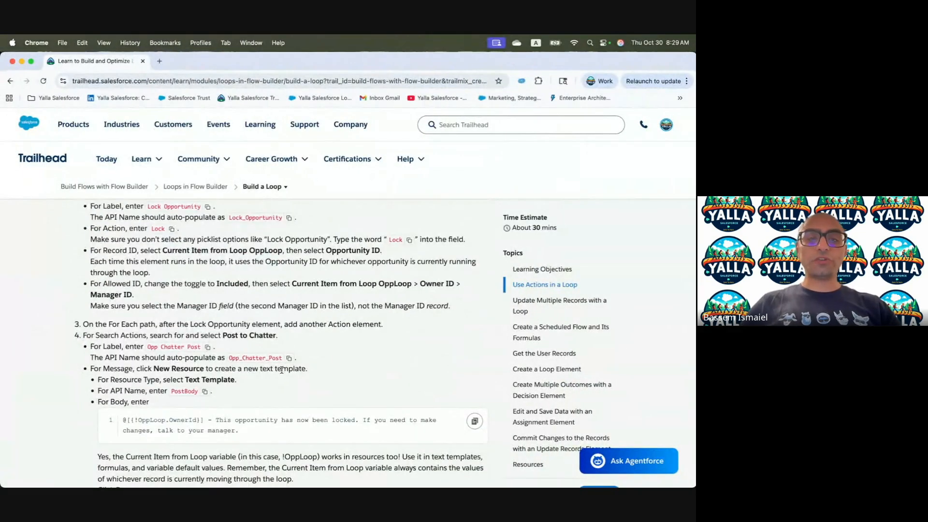
{"action": "scroll", "coordinate": [281, 370], "scroll_direction": "down", "scroll_amount": 1}
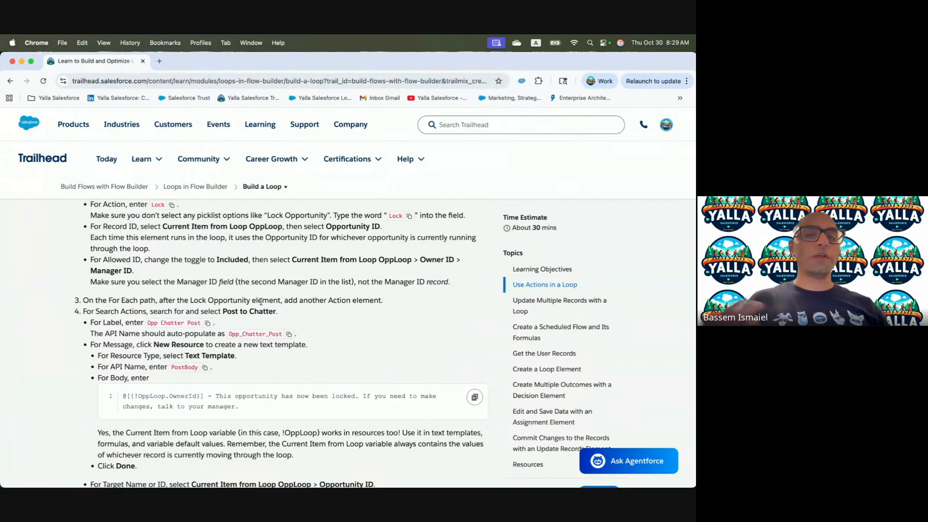
{"action": "key", "text": "ctrl+Right"}
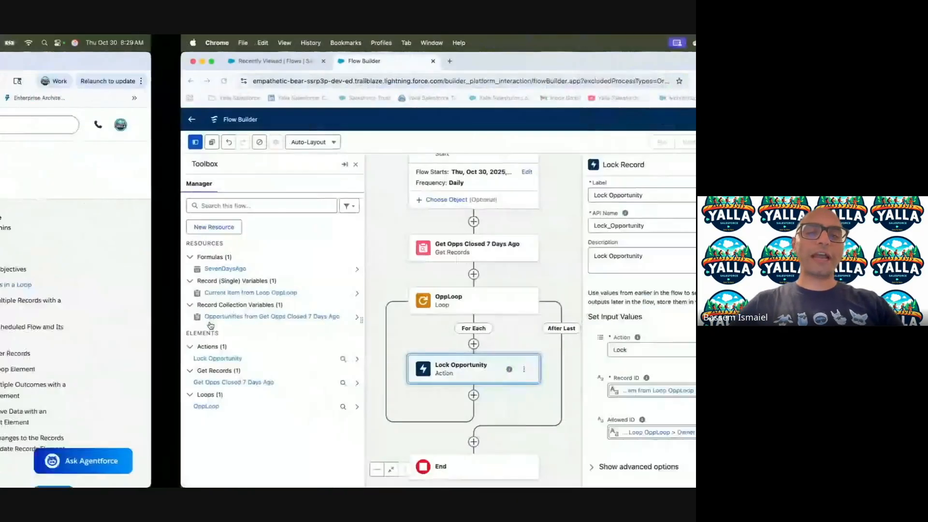
{"action": "left_click", "coordinate": [293, 396]}
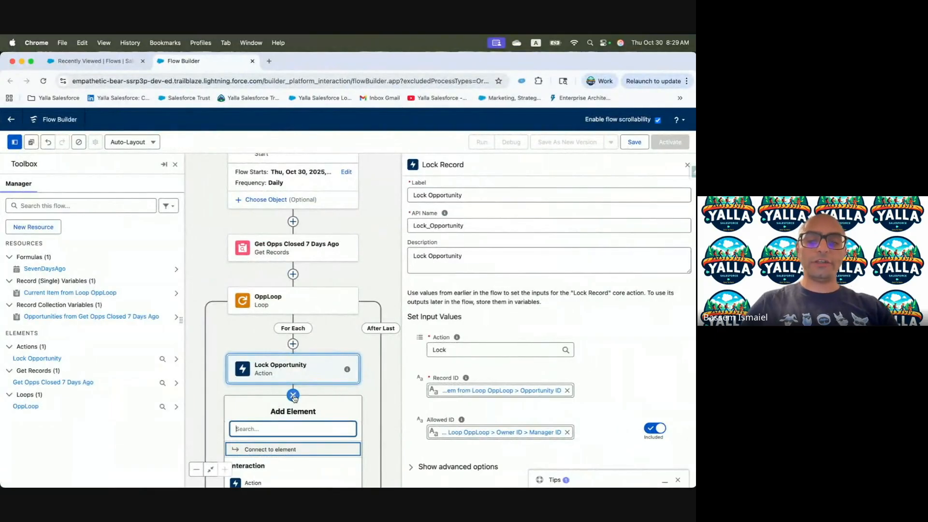
{"action": "type", "text": "pos"}
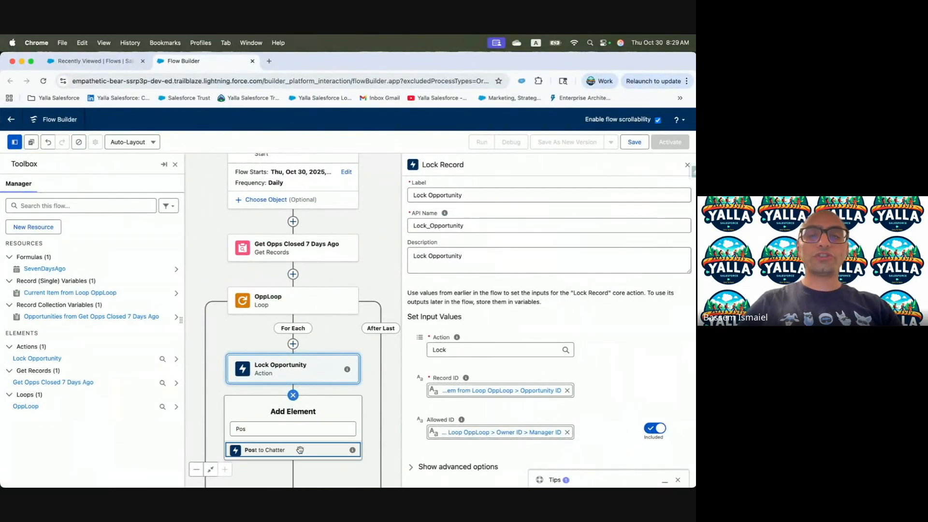
{"action": "left_click", "coordinate": [301, 450]}
Enter Opp Chatter Post as the Post to Chatter action's label and description.
{"action": "type", "text": "Opp Chatter Post"}
{"action": "left_click", "coordinate": [452, 261]}
{"action": "type", "text": "Opp Chatter Post"}
Check the Message resource instructions in Trailhead and copy the API name PostBody.
{"action": "key", "text": "ctrl+Left"}
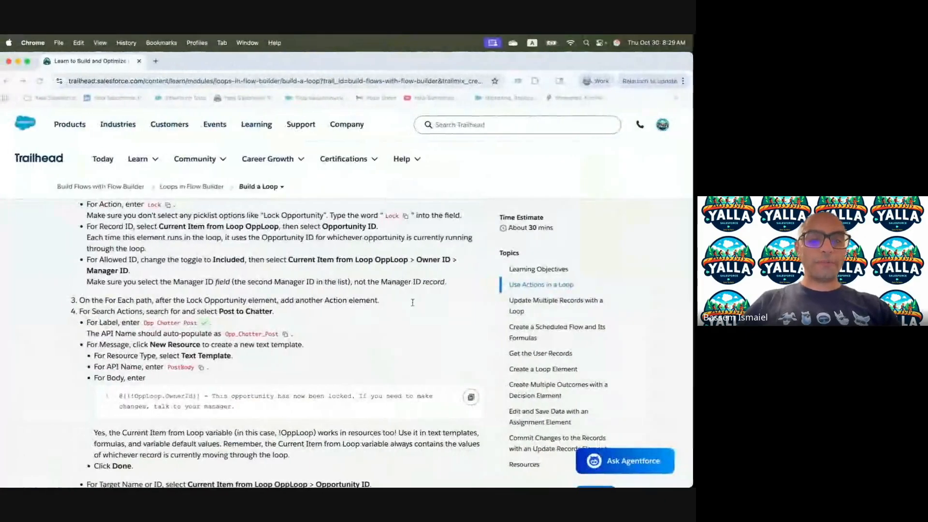
{"action": "scroll", "coordinate": [300, 310], "scroll_direction": "down", "scroll_amount": 1}
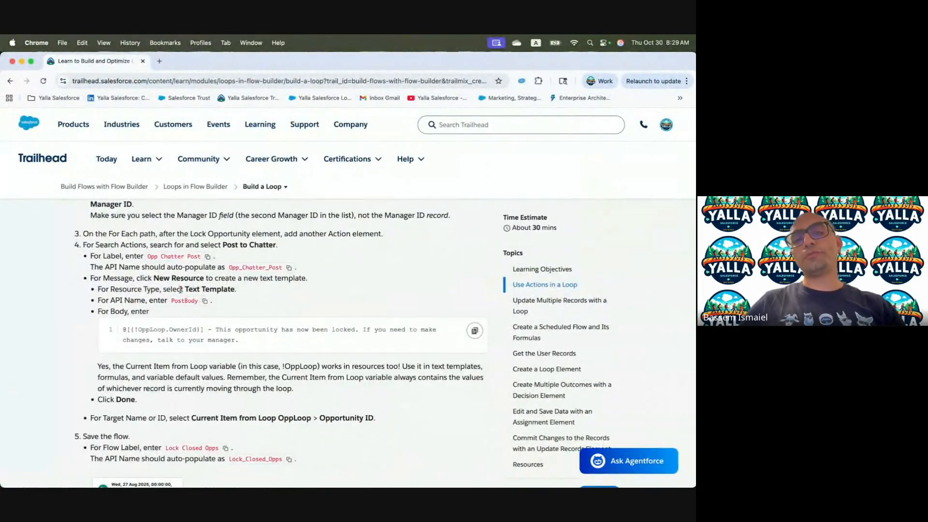
{"action": "left_click_drag", "start_coordinate": [188, 289], "coordinate": [283, 293]}
{"action": "left_click", "coordinate": [205, 300]}
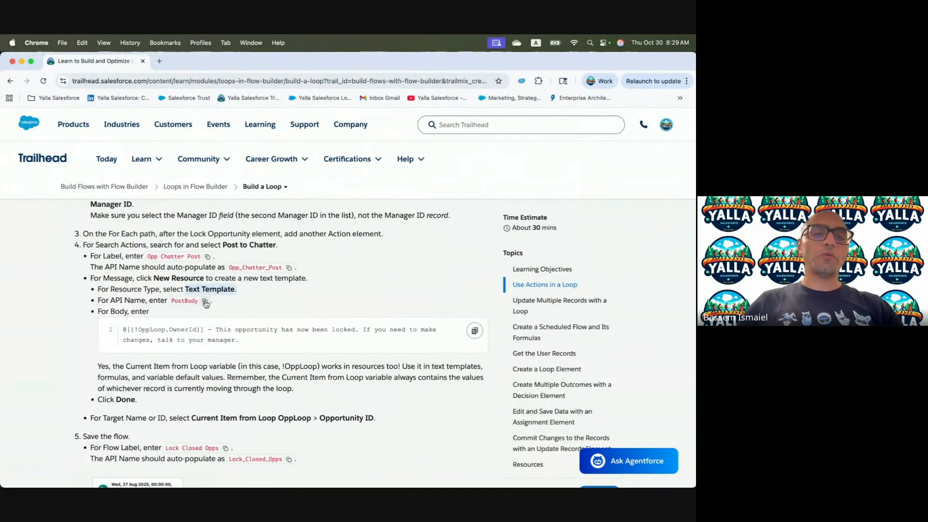
{"action": "key", "text": "ctrl+Right"}
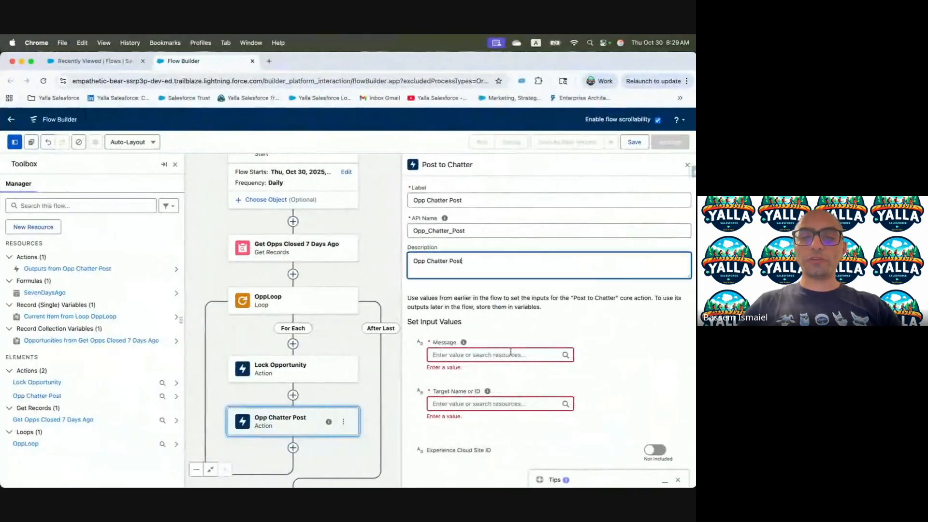
Start a new Text Template resource from the Message input, with PostBody as its API name and description.
{"action": "left_click", "coordinate": [502, 356]}
{"action": "scroll", "coordinate": [502, 357], "scroll_direction": "down", "scroll_amount": 5}
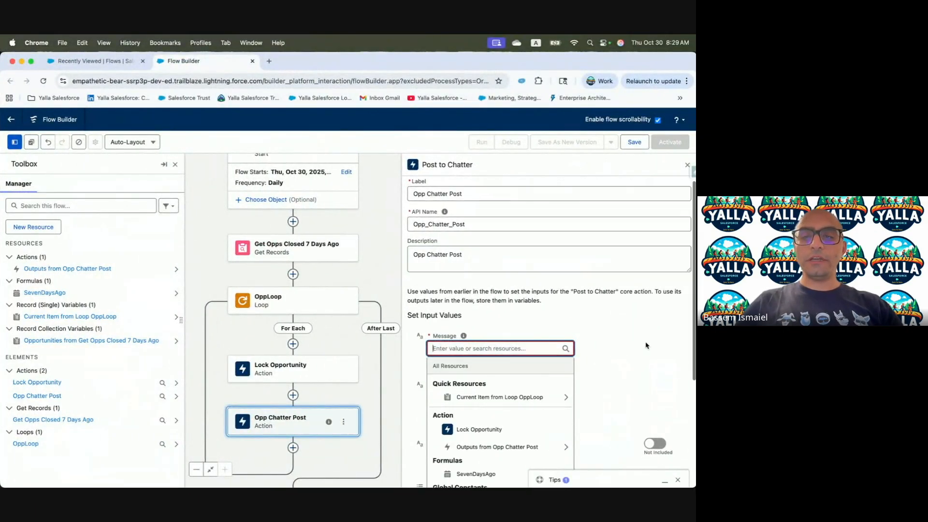
{"action": "left_click", "coordinate": [473, 410]}
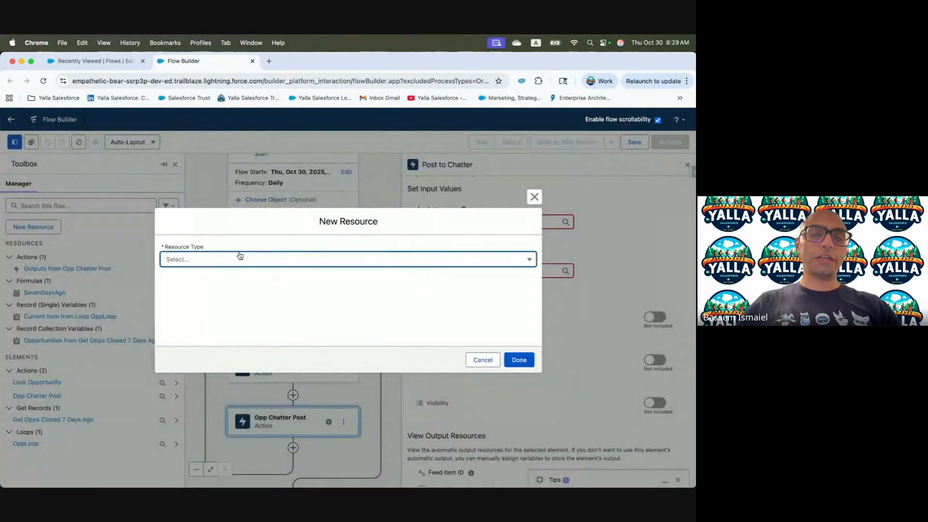
{"action": "left_click", "coordinate": [239, 261]}
{"action": "left_click", "coordinate": [240, 343]}
{"action": "left_click", "coordinate": [183, 239]}
{"action": "key", "text": "super+v"}
{"action": "left_click", "coordinate": [177, 272]}
{"action": "key", "text": "super+v"}
Fill the PostBody template's body with '@[{!OppLoop.OwnerId}] - This opportunity has now been locked. If you need to make changes, talk to your manager.'.
{"action": "key", "text": "ctrl+Left"}
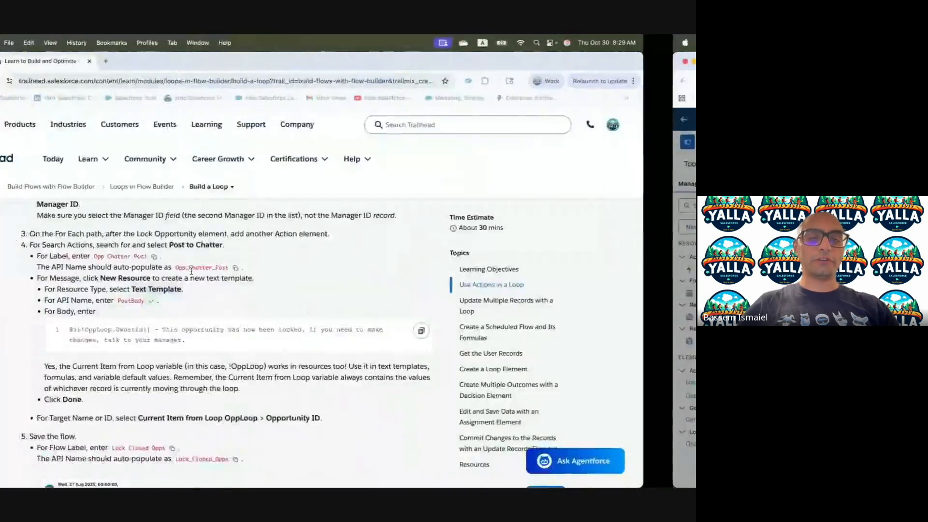
{"action": "left_click_drag", "start_coordinate": [125, 329], "coordinate": [204, 328]}
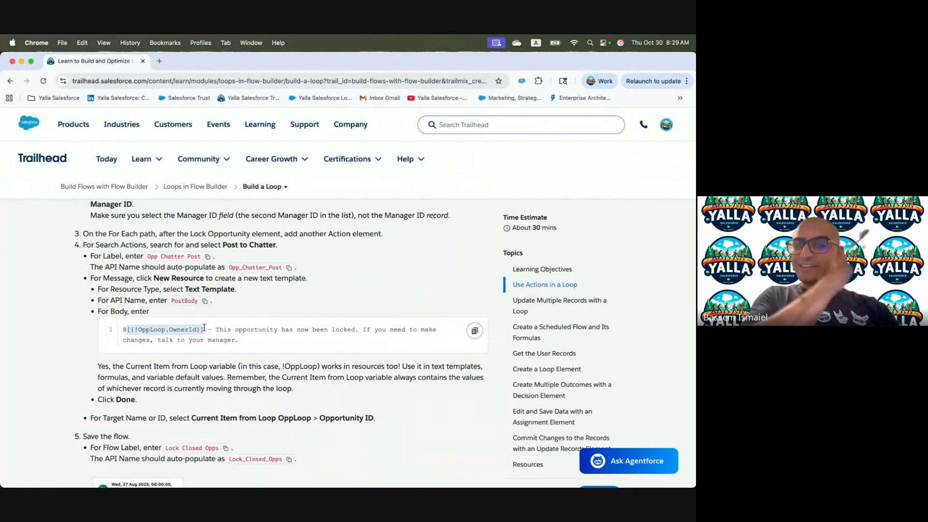
{"action": "left_click", "coordinate": [204, 329]}
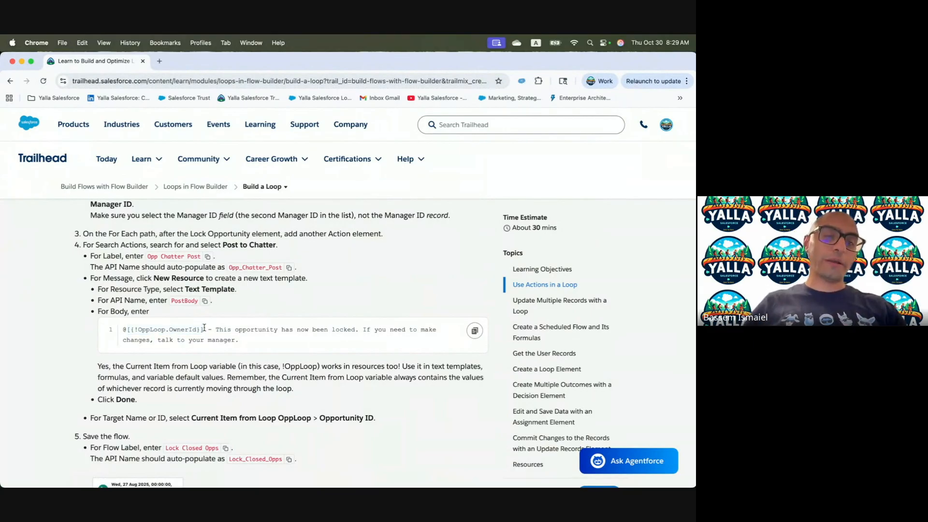
{"action": "left_click_drag", "start_coordinate": [127, 330], "coordinate": [201, 329]}
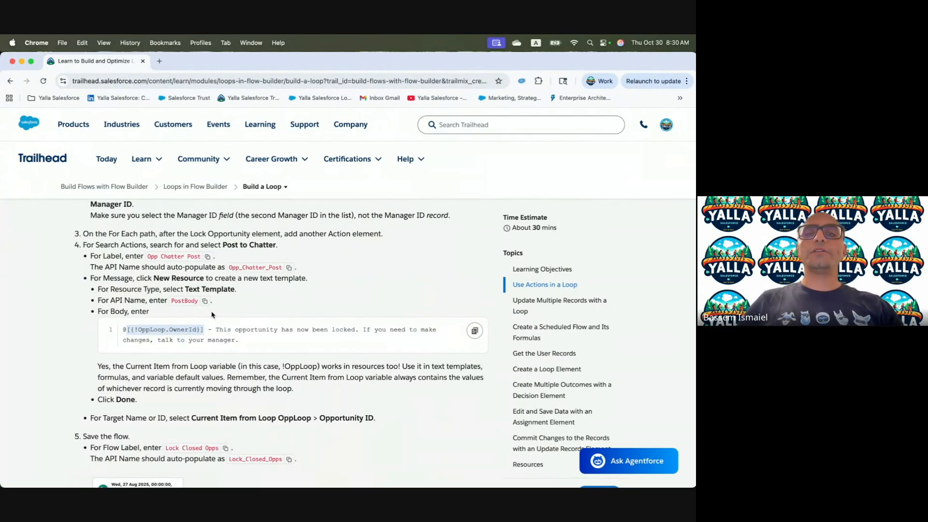
{"action": "left_click", "coordinate": [474, 332]}
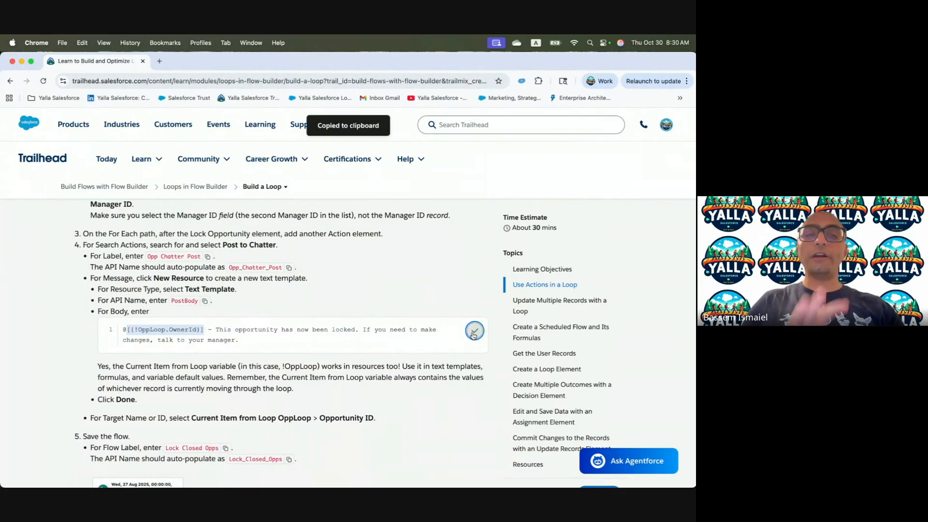
{"action": "key", "text": "ctrl+Right"}
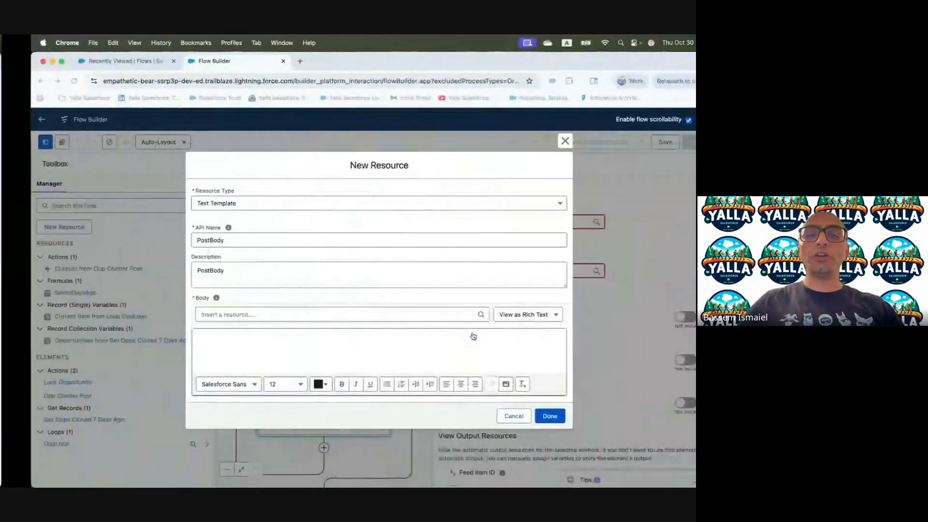
{"action": "left_click", "coordinate": [195, 351]}
{"action": "key", "text": "super+v"}
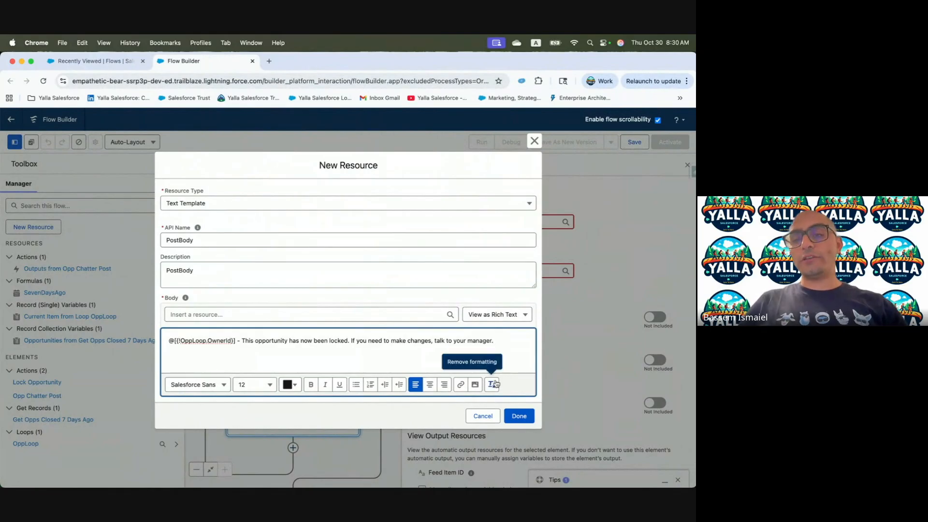
{"action": "left_click", "coordinate": [521, 417]}
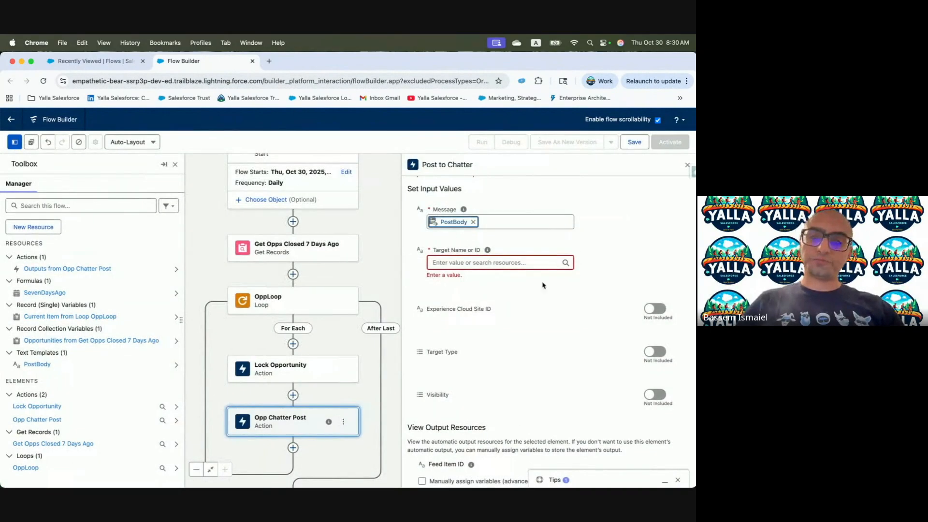
Check the target instruction in Trailhead and set Target Name or ID to Current Item from Loop OppLoop > Opportunity ID.
{"action": "key", "text": "ctrl+Left"}
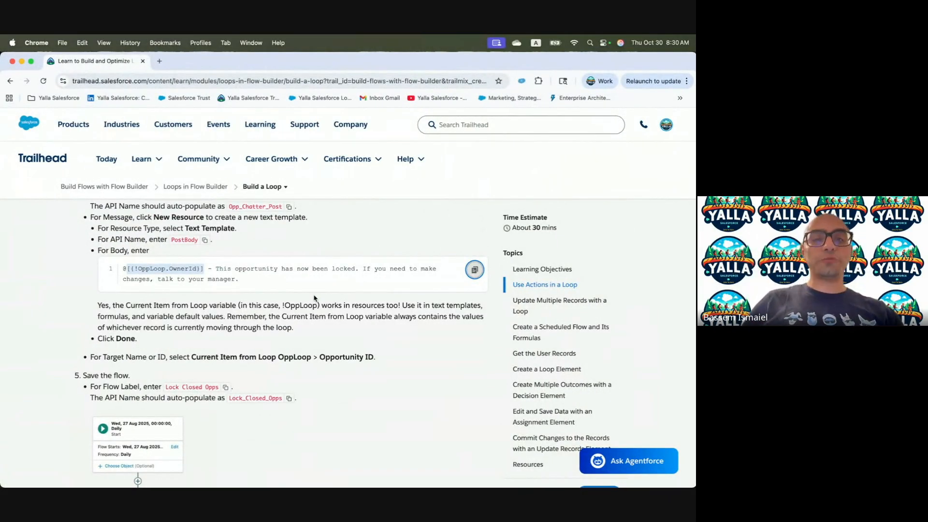
{"action": "scroll", "coordinate": [315, 298], "scroll_direction": "up", "scroll_amount": 3}
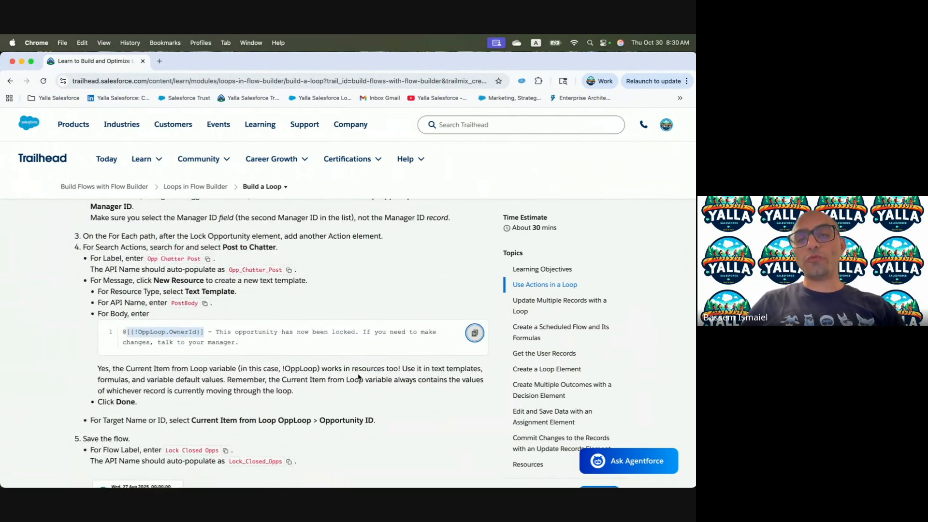
{"action": "scroll", "coordinate": [428, 373], "scroll_direction": "down", "scroll_amount": 5}
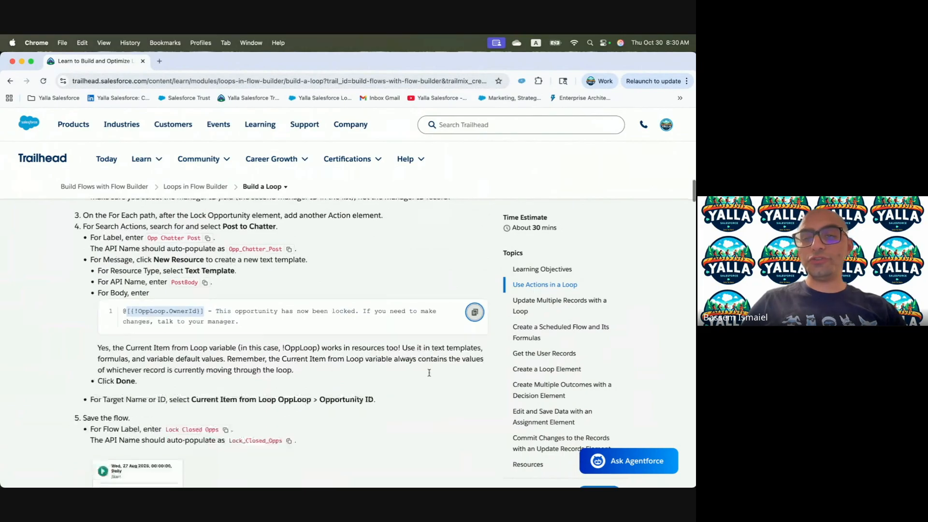
{"action": "scroll", "coordinate": [429, 376], "scroll_direction": "down", "scroll_amount": 1}
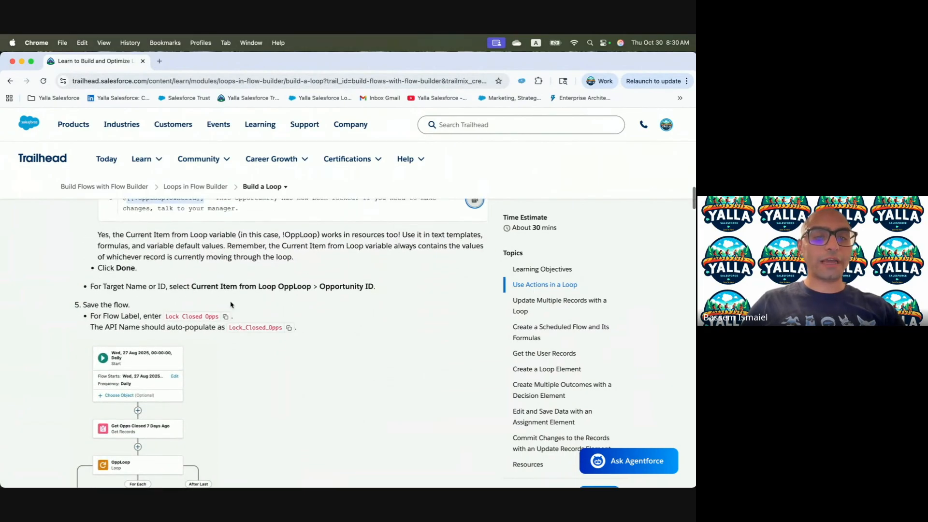
{"action": "left_click_drag", "start_coordinate": [193, 286], "coordinate": [375, 286]}
{"action": "key", "text": "super+Tab"}
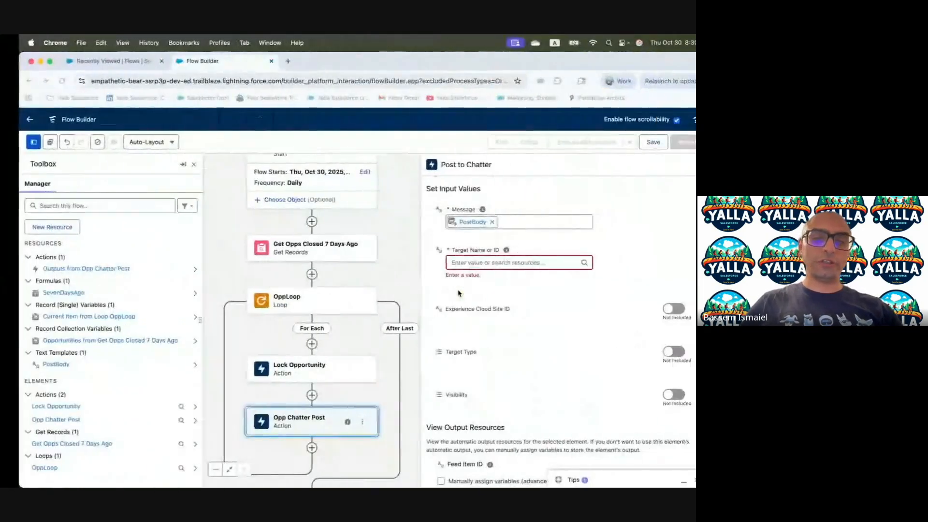
{"action": "left_click", "coordinate": [480, 263]}
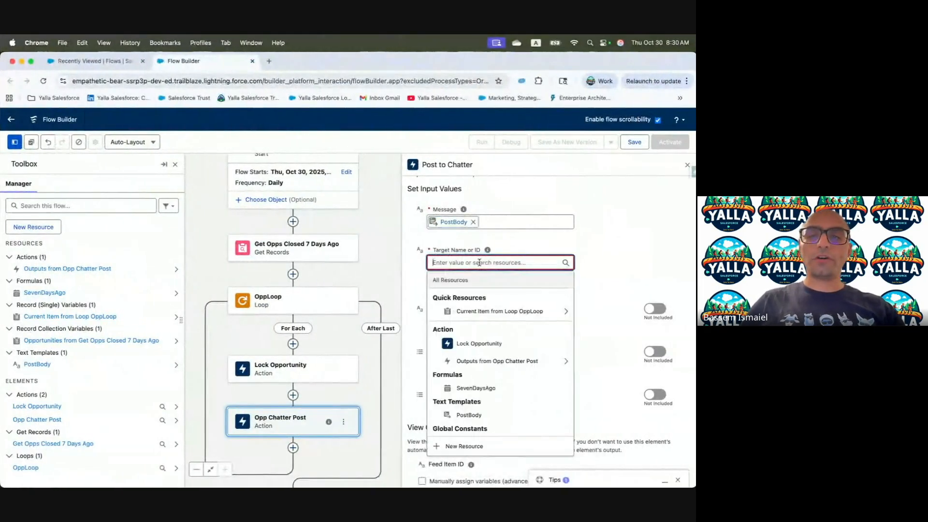
{"action": "left_click", "coordinate": [501, 311]}
{"action": "type", "text": "Oppo"}
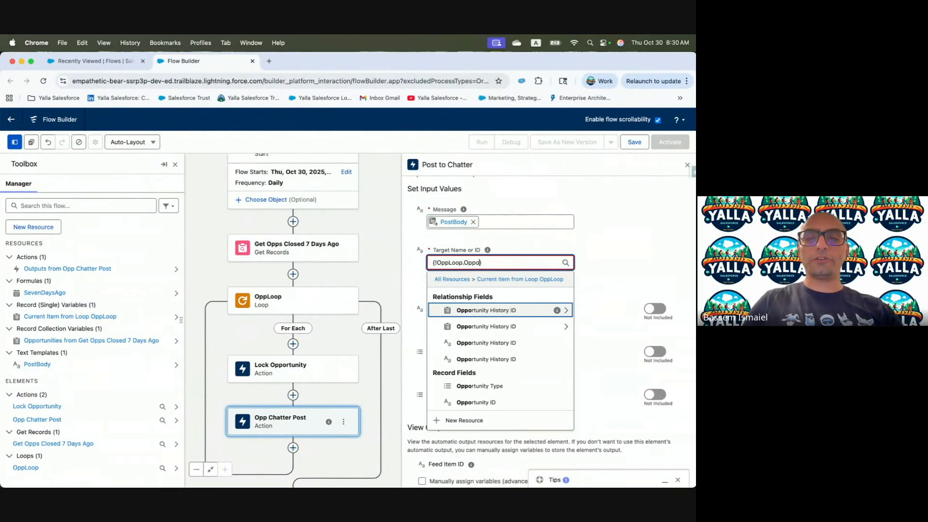
{"action": "left_click", "coordinate": [481, 404]}
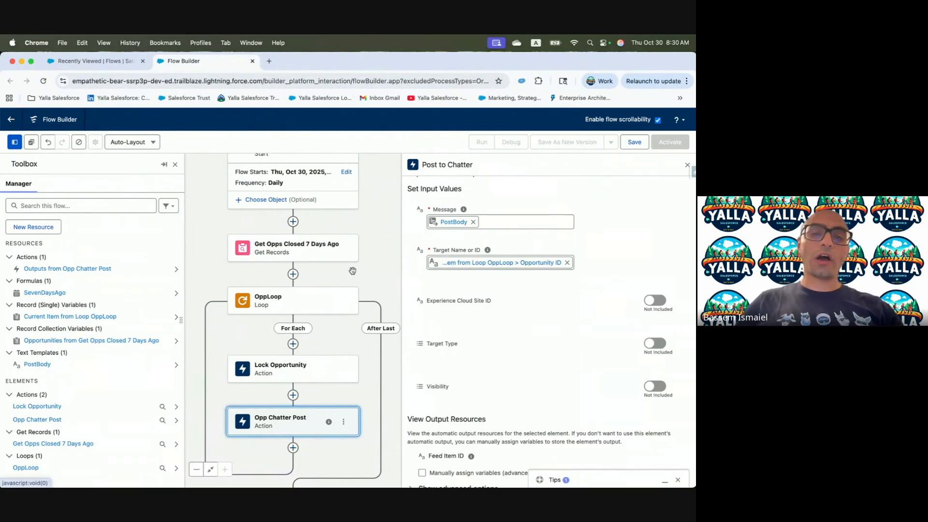
Close the Post to Chatter action's settings and check the flow label required by the Trailhead save instruction.
{"action": "left_click_drag", "start_coordinate": [375, 272], "coordinate": [377, 176]}
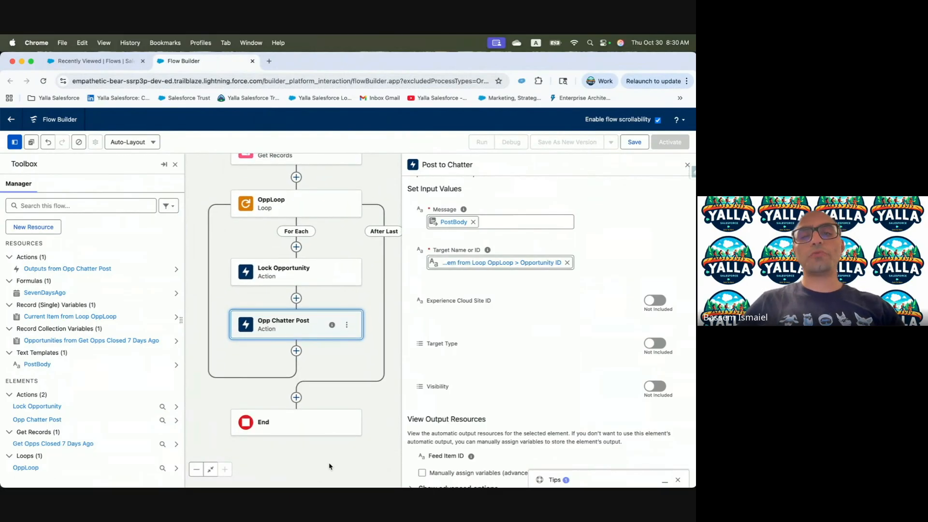
{"action": "left_click", "coordinate": [687, 165]}
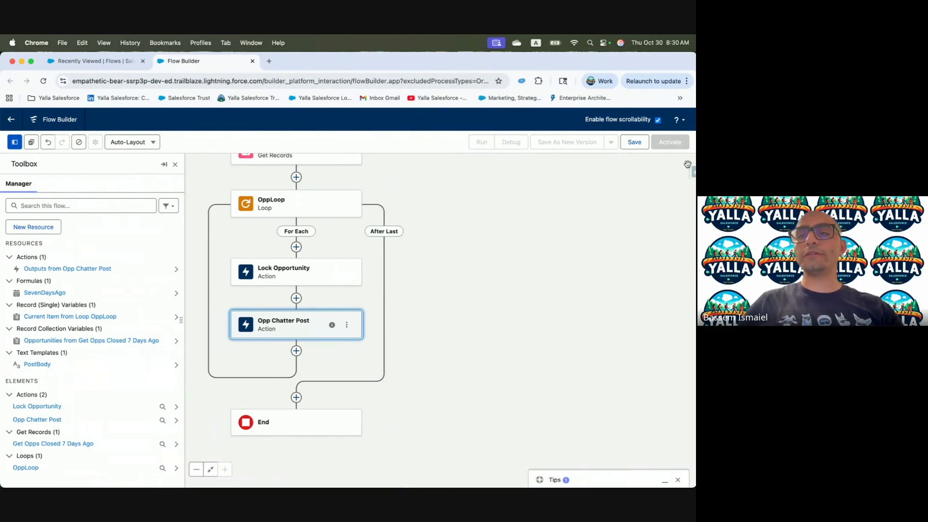
{"action": "key", "text": "ctrl+Left"}
{"action": "scroll", "coordinate": [263, 327], "scroll_direction": "down", "scroll_amount": 3}
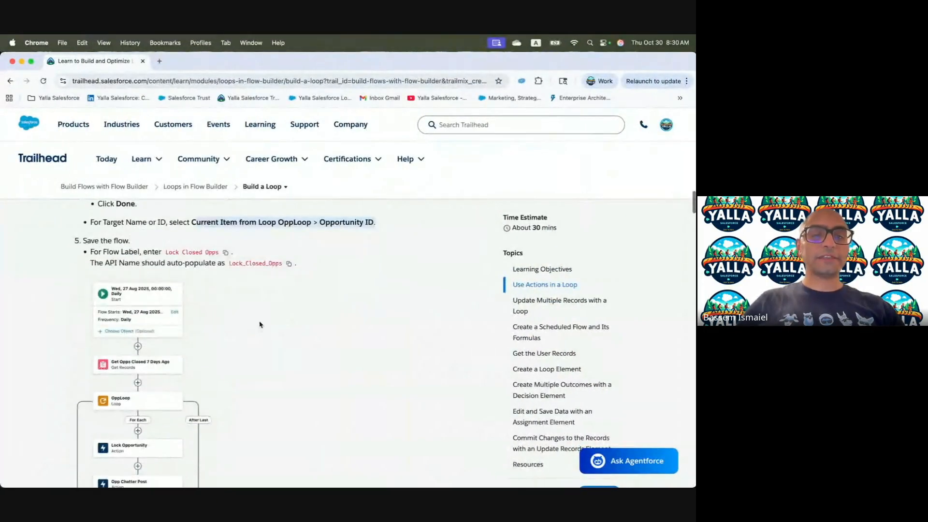
{"action": "key", "text": "ctrl+Right"}
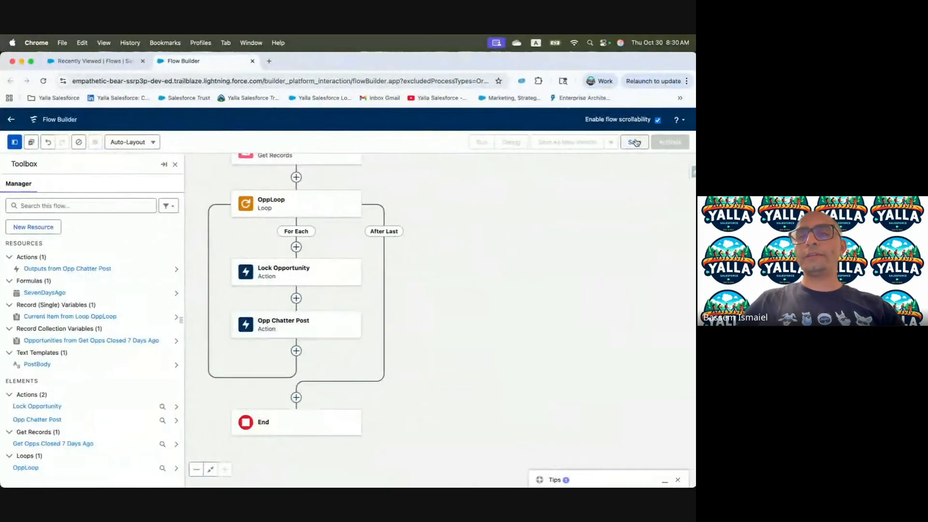
Save the flow with Lock Closed Opps as its label and description.
{"action": "left_click", "coordinate": [645, 141]}
{"action": "left_click", "coordinate": [208, 270]}
{"action": "type", "text": "Lock Closed Opps"}
{"action": "left_click", "coordinate": [285, 306]}
{"action": "type", "text": "Lock Closed Opps"}
{"action": "left_click", "coordinate": [519, 360]}
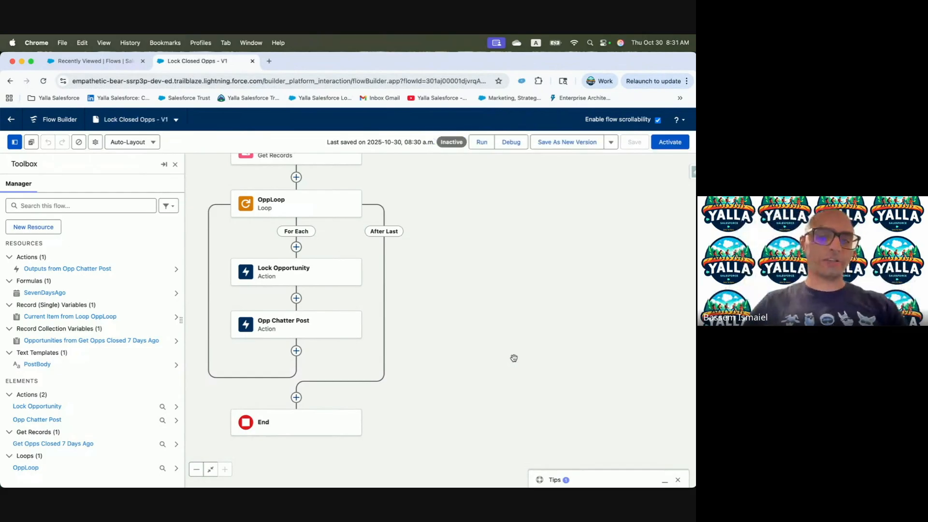
Read Trailhead's Update Multiple Records with a Loop section through to the Create a Scheduled Flow and Its Formulas instructions.
{"action": "key", "text": "ctrl+Left"}
{"action": "scroll", "coordinate": [207, 353], "scroll_direction": "down", "scroll_amount": 10}
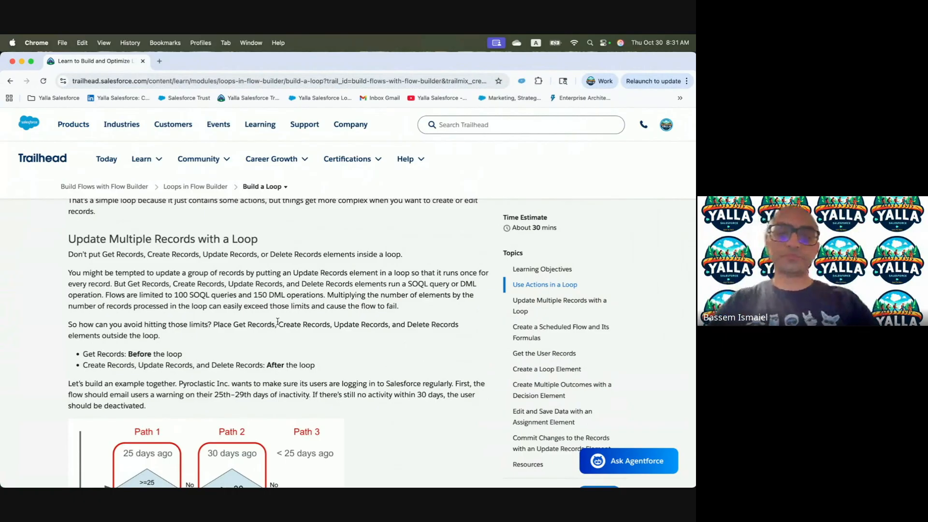
{"action": "scroll", "coordinate": [397, 328], "scroll_direction": "down", "scroll_amount": 2}
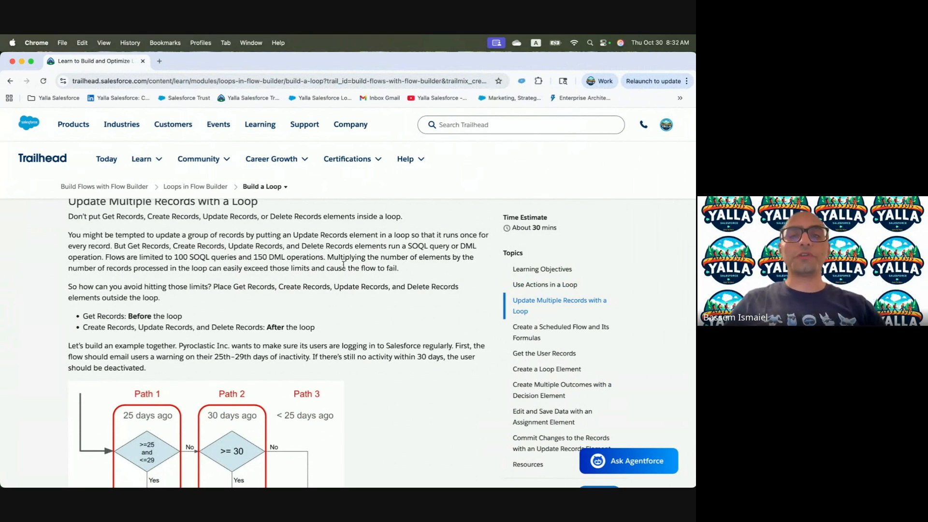
{"action": "scroll", "coordinate": [374, 280], "scroll_direction": "down", "scroll_amount": 1}
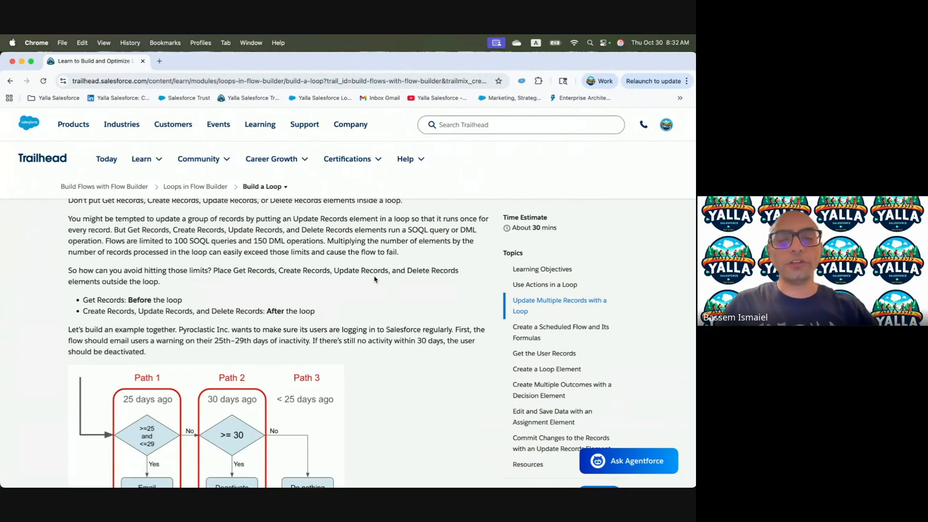
{"action": "scroll", "coordinate": [374, 280], "scroll_direction": "down", "scroll_amount": 1}
{"action": "left_click_drag", "start_coordinate": [87, 272], "coordinate": [262, 275]}
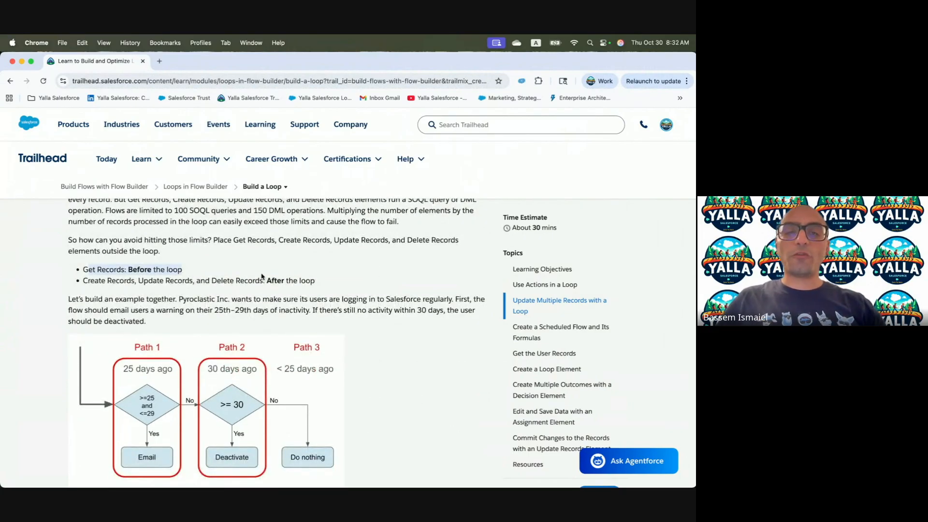
{"action": "left_click_drag", "start_coordinate": [71, 295], "coordinate": [305, 297]}
{"action": "scroll", "coordinate": [305, 297], "scroll_direction": "down", "scroll_amount": 2}
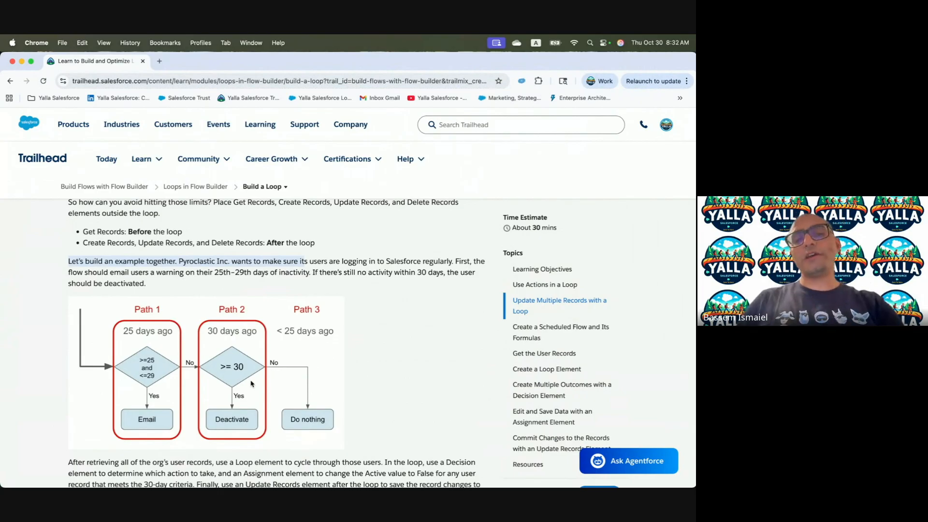
{"action": "scroll", "coordinate": [322, 370], "scroll_direction": "down", "scroll_amount": 3}
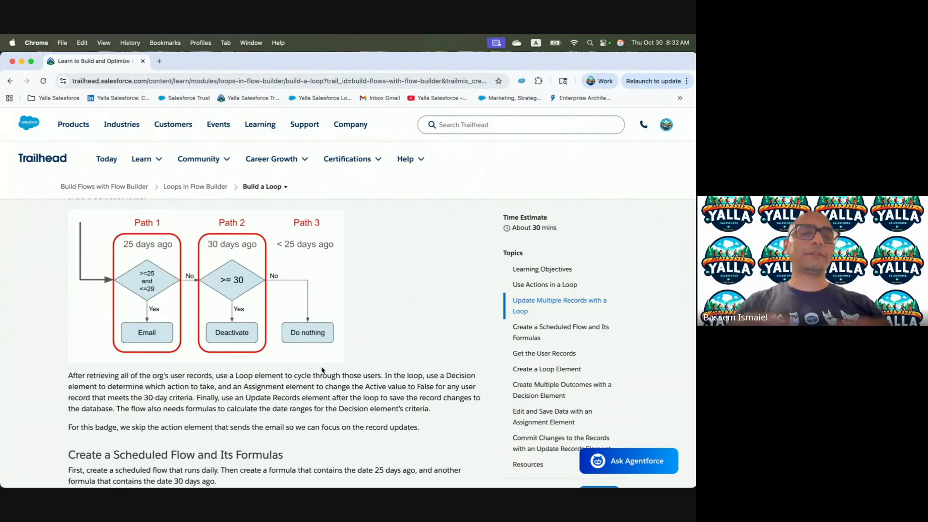
{"action": "scroll", "coordinate": [303, 420], "scroll_direction": "down", "scroll_amount": 5}
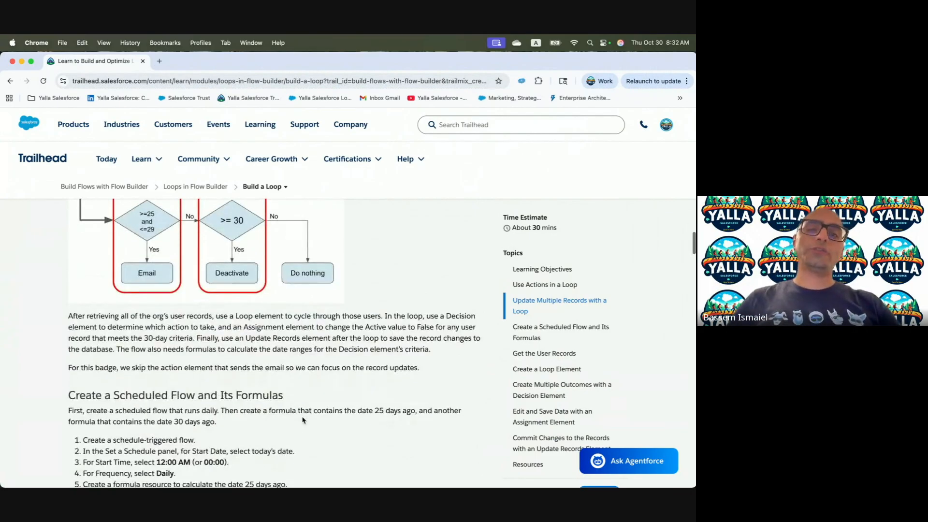
{"action": "scroll", "coordinate": [303, 420], "scroll_direction": "down", "scroll_amount": 2}
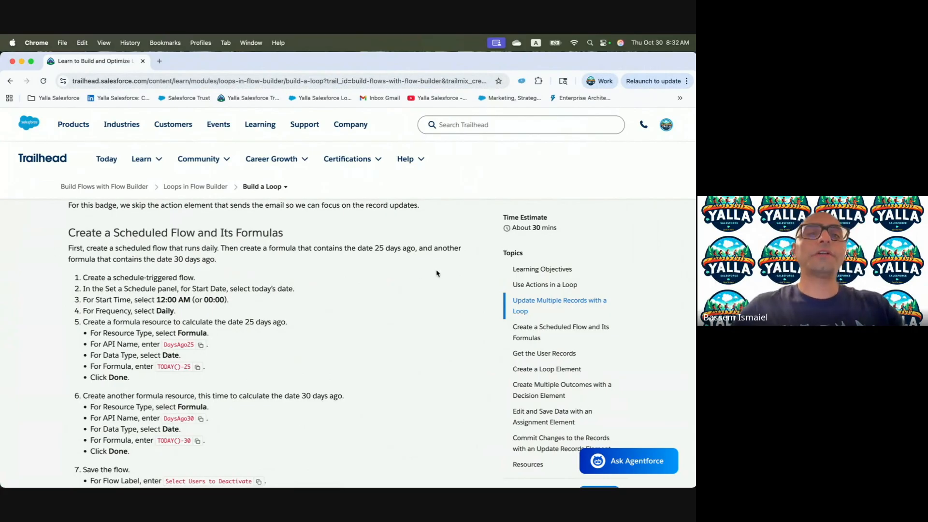
Create a new Schedule-Triggered Flow from the Flows list, using the Scheduled Automations category.
{"action": "key", "text": "ctrl+Right"}
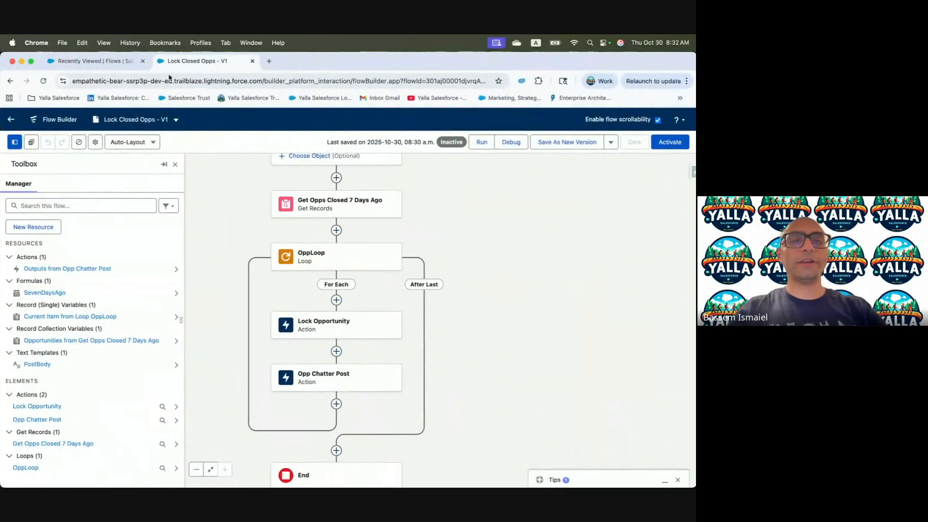
{"action": "left_click", "coordinate": [101, 62]}
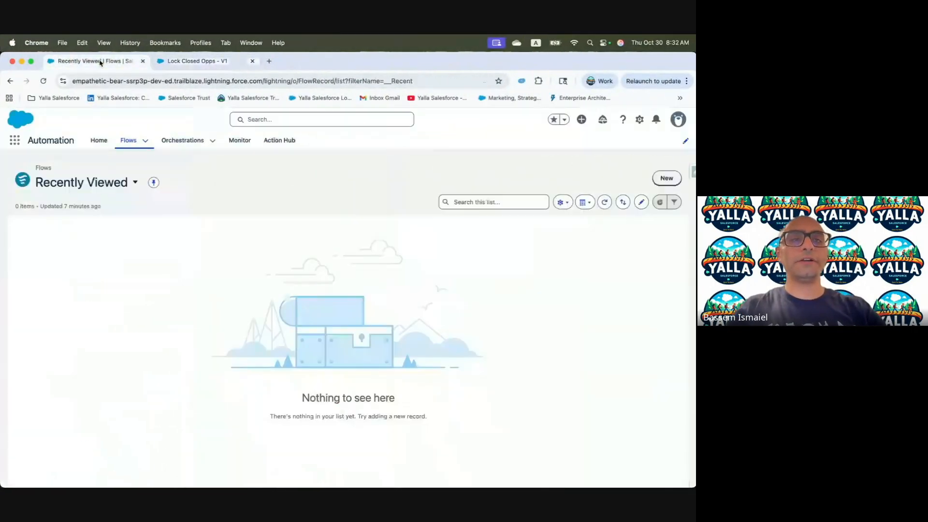
{"action": "left_click", "coordinate": [667, 179]}
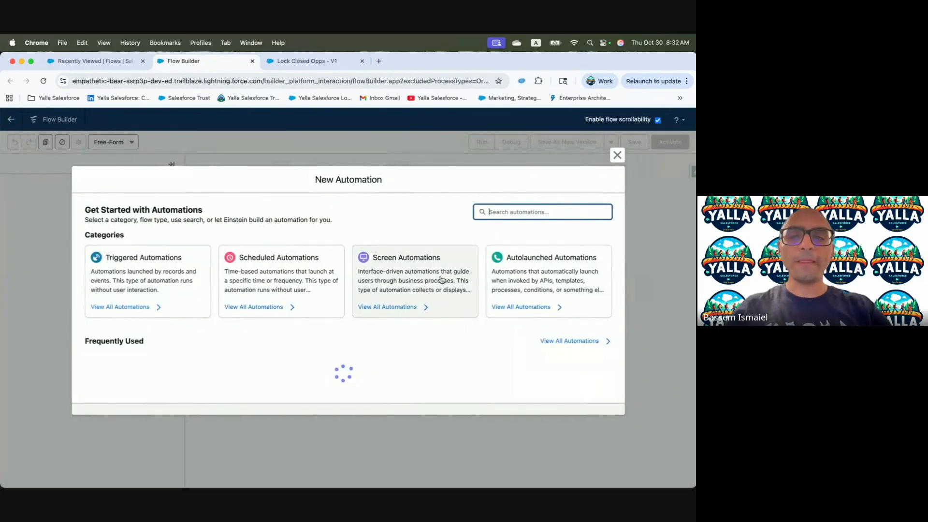
{"action": "left_click", "coordinate": [315, 285]}
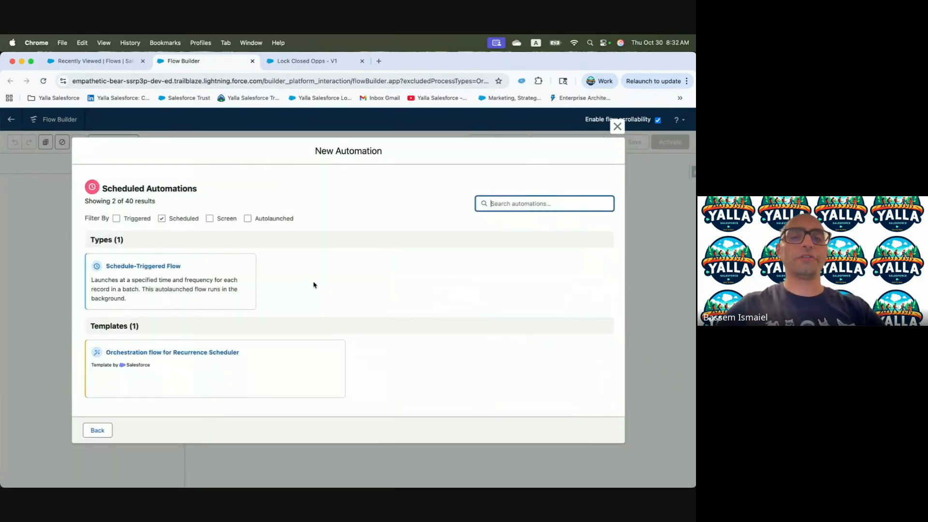
{"action": "left_click", "coordinate": [148, 276]}
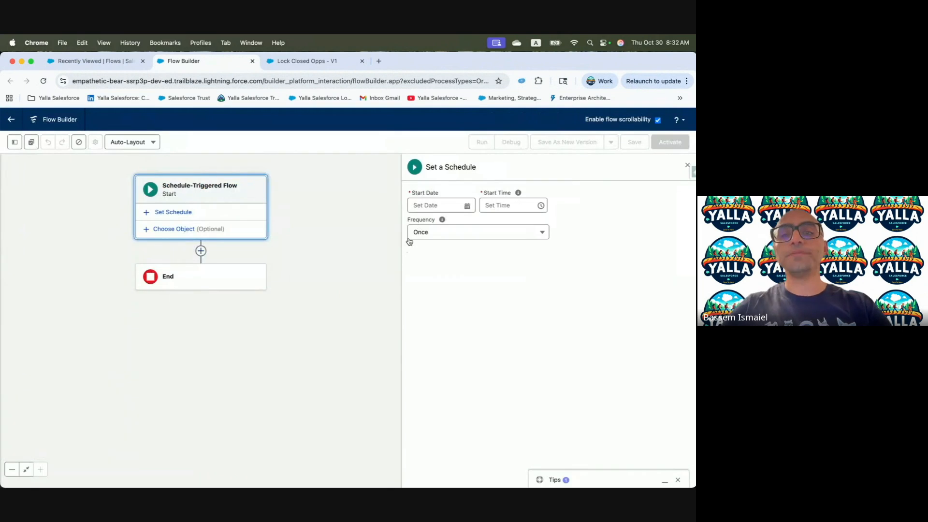
Set the flow's schedule to start Oct 30, 2025 at 12:00 a.m. with a Daily frequency.
{"action": "left_click", "coordinate": [513, 205]}
{"action": "left_click", "coordinate": [489, 225]}
{"action": "left_click", "coordinate": [441, 206]}
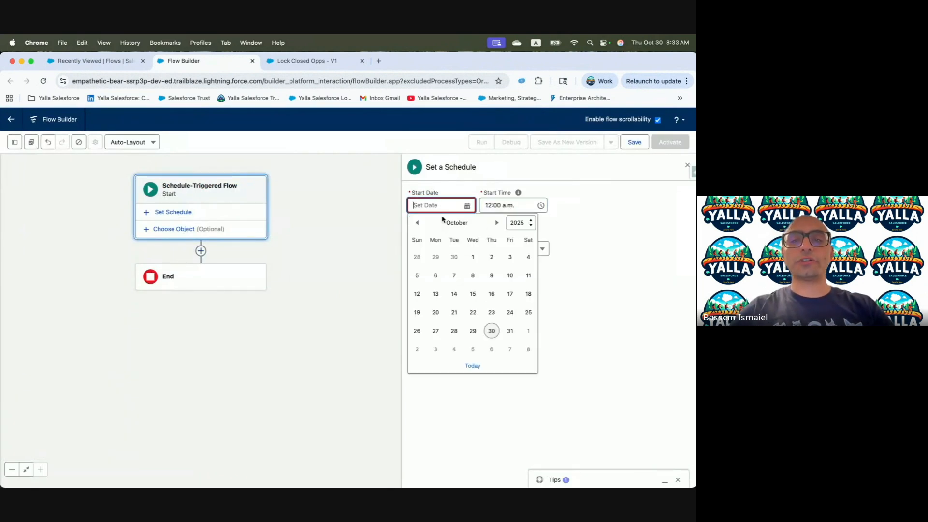
{"action": "left_click", "coordinate": [491, 331]}
{"action": "left_click", "coordinate": [450, 247]}
{"action": "left_click", "coordinate": [448, 268]}
Check the 25-day formula resource instructions in Trailhead and copy the API name DaysAgo25.
{"action": "key", "text": "ctrl+Left"}
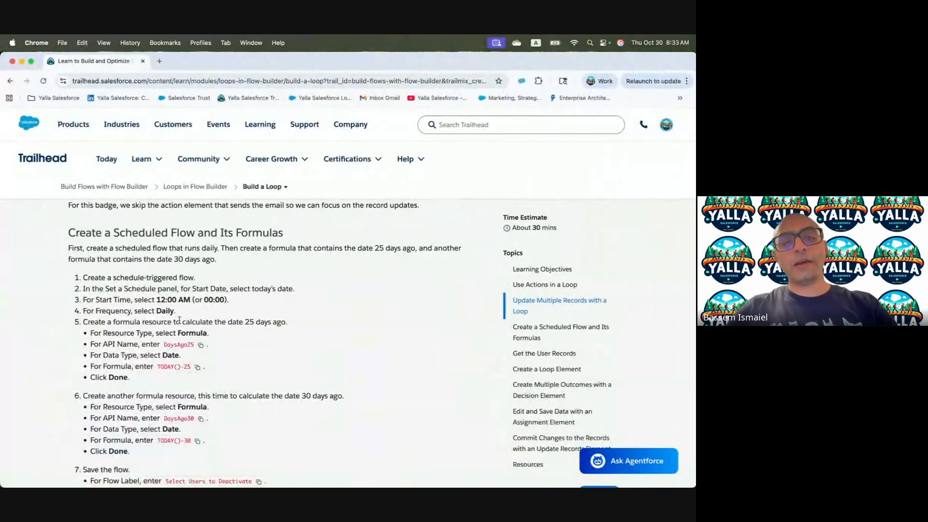
{"action": "scroll", "coordinate": [179, 320], "scroll_direction": "down", "scroll_amount": 2}
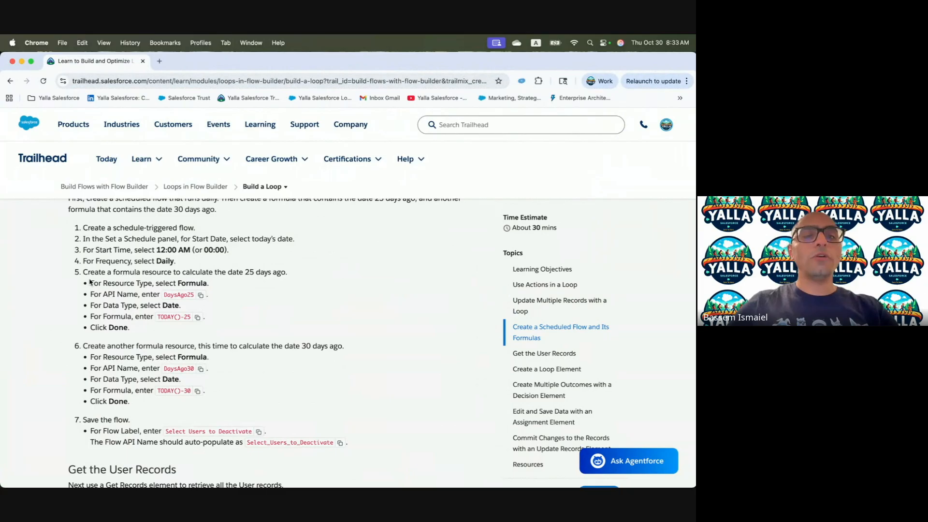
{"action": "left_click_drag", "start_coordinate": [84, 273], "coordinate": [254, 285]}
{"action": "left_click", "coordinate": [255, 285]}
{"action": "left_click", "coordinate": [200, 297]}
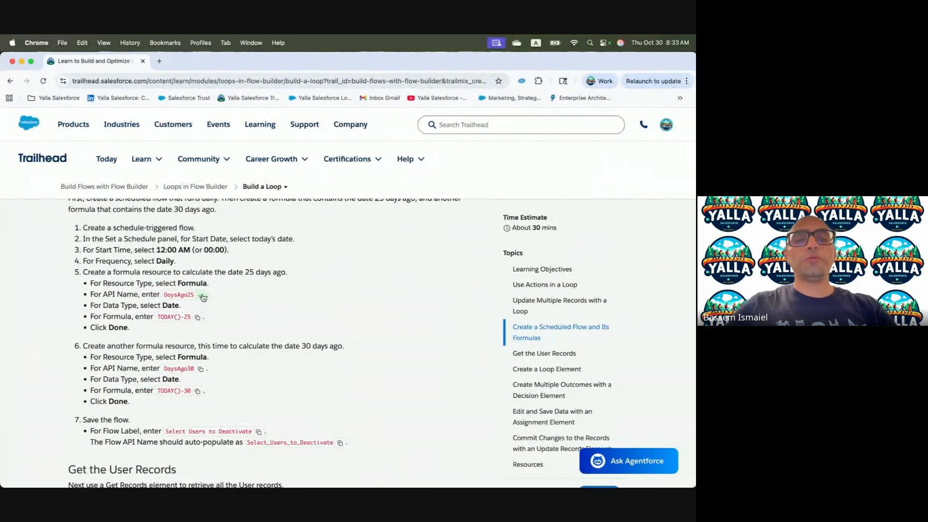
Start a new Formula resource in the new flow with DaysAgo25 as its API name and description.
{"action": "key", "text": "ctrl+Right"}
{"action": "left_click", "coordinate": [14, 142]}
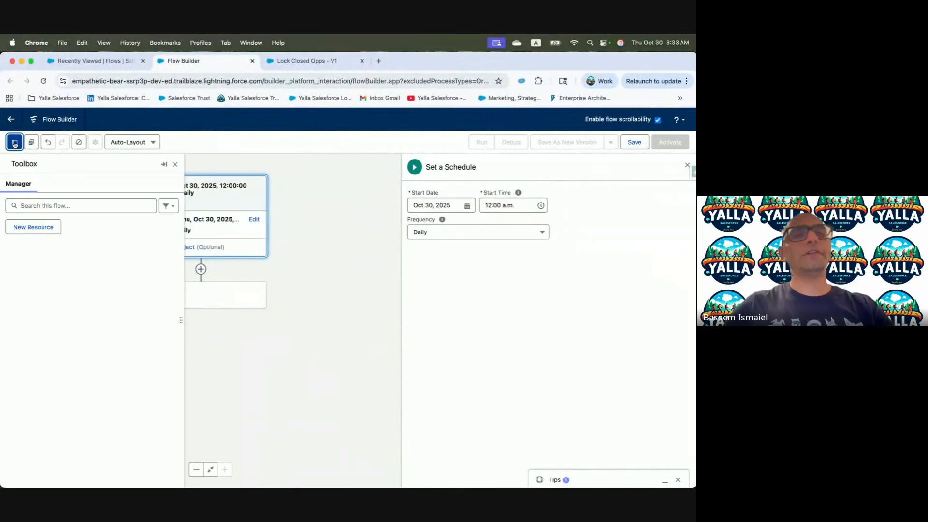
{"action": "left_click", "coordinate": [27, 231]}
{"action": "left_click", "coordinate": [225, 261]}
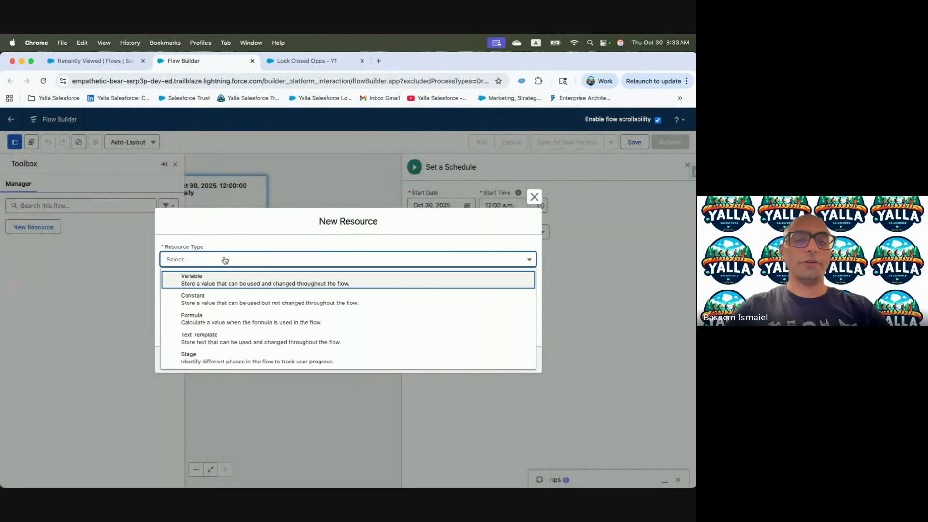
{"action": "left_click", "coordinate": [205, 318]}
{"action": "left_click", "coordinate": [199, 237]}
{"action": "key", "text": "super+v"}
{"action": "left_click", "coordinate": [208, 269]}
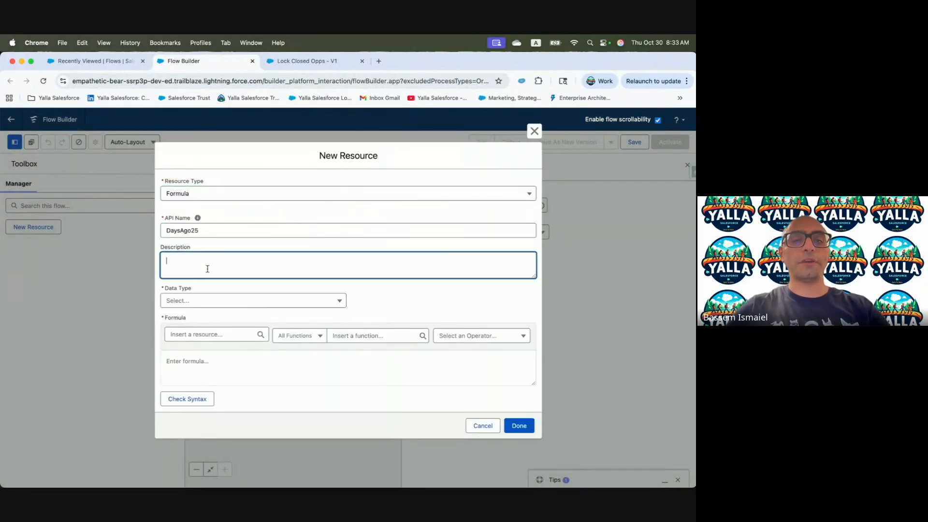
{"action": "key", "text": "super+v"}
Set the DaysAgo25 resource's data type to Date and its formula to TODAY()-25, copied from Trailhead, and finish it.
{"action": "left_click", "coordinate": [195, 301]}
{"action": "key", "text": "Down"}
{"action": "key", "text": "Down"}
{"action": "key", "text": "Down"}
{"action": "key", "text": "Down"}
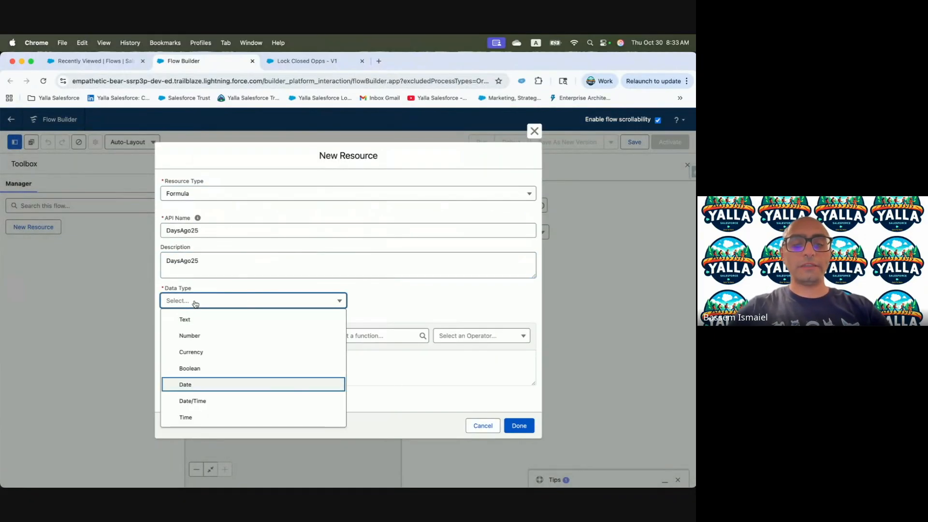
{"action": "left_click", "coordinate": [179, 384]}
{"action": "key", "text": "ctrl+Left"}
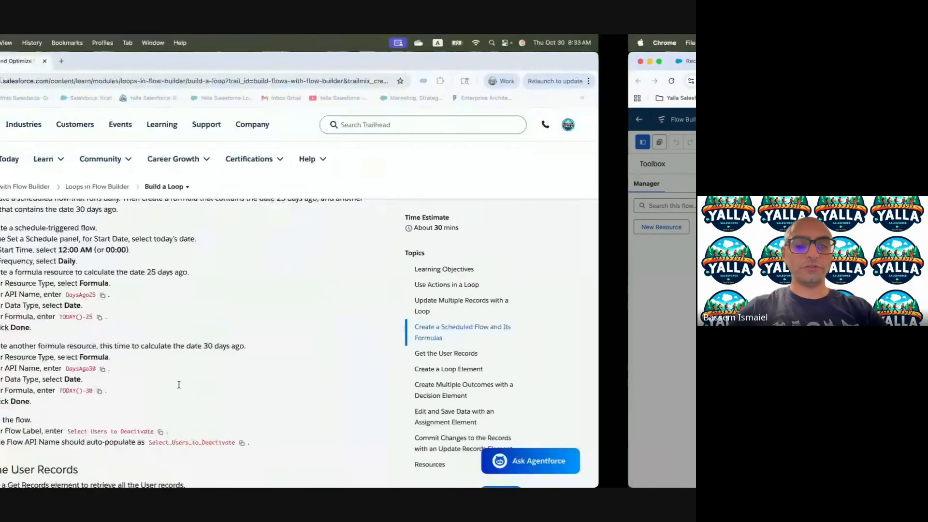
{"action": "left_click", "coordinate": [199, 319]}
{"action": "key", "text": "ctrl+Right"}
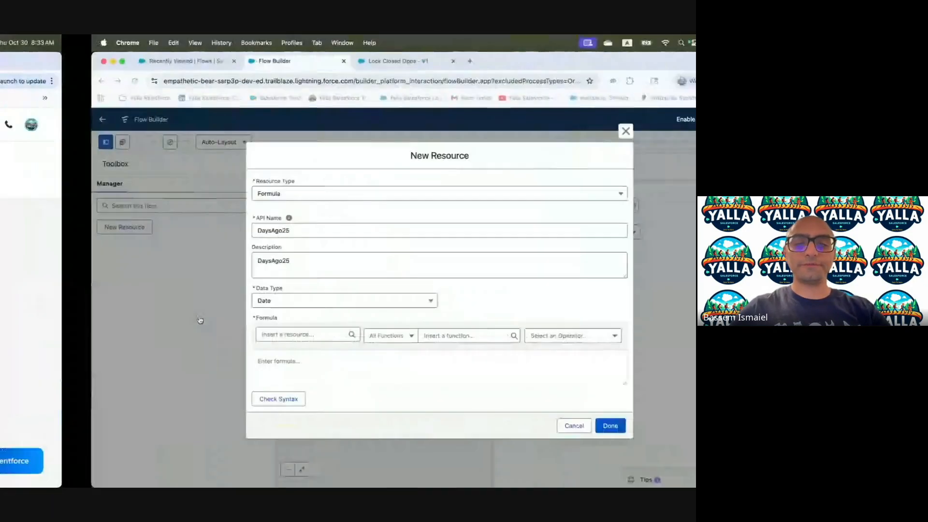
{"action": "left_click", "coordinate": [222, 373]}
{"action": "key", "text": "super+v"}
{"action": "left_click", "coordinate": [519, 426]}
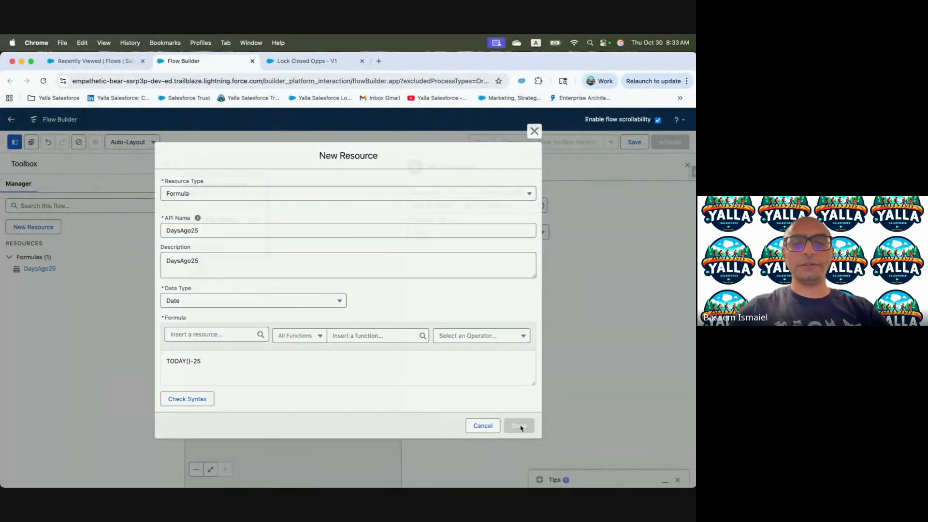
Start a second Formula resource with the API name DaysAgo30, copied from the Trailhead instructions.
{"action": "left_click", "coordinate": [33, 227]}
{"action": "left_click", "coordinate": [260, 265]}
{"action": "left_click", "coordinate": [260, 264]}
{"action": "left_click", "coordinate": [260, 265]}
{"action": "left_click", "coordinate": [225, 322]}
{"action": "left_click", "coordinate": [218, 229]}
{"action": "key", "text": "ctrl+Left"}
{"action": "left_click", "coordinate": [200, 370]}
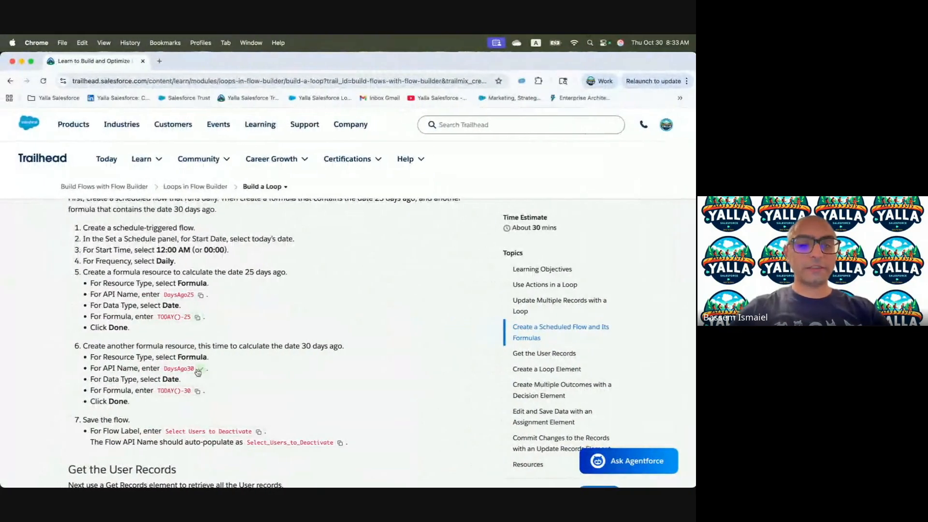
{"action": "key", "text": "ctrl+Right"}
{"action": "type", "text": "DaysAgo30"}
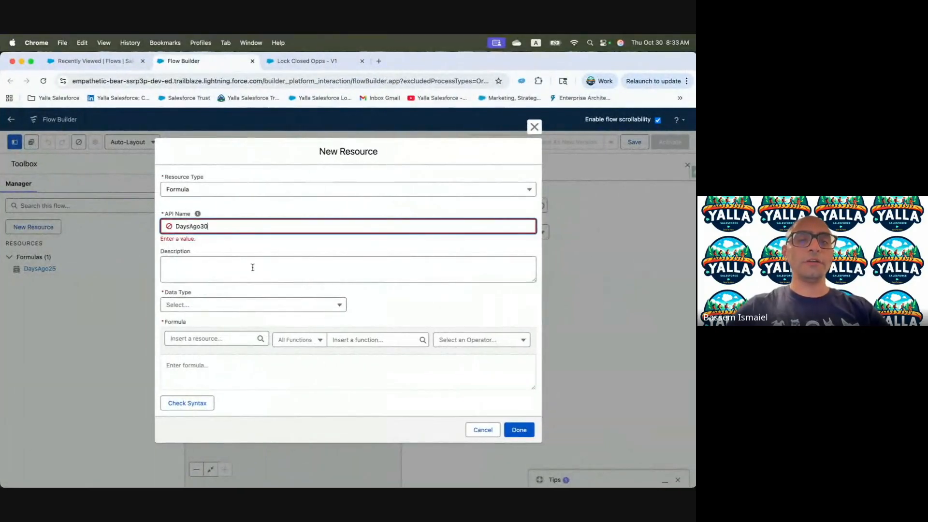
Set the DaysAgo30 resource's data type to Date and its formula to TODAY()-30, check the syntax and finish it.
{"action": "left_click", "coordinate": [232, 303]}
{"action": "left_click", "coordinate": [201, 381]}
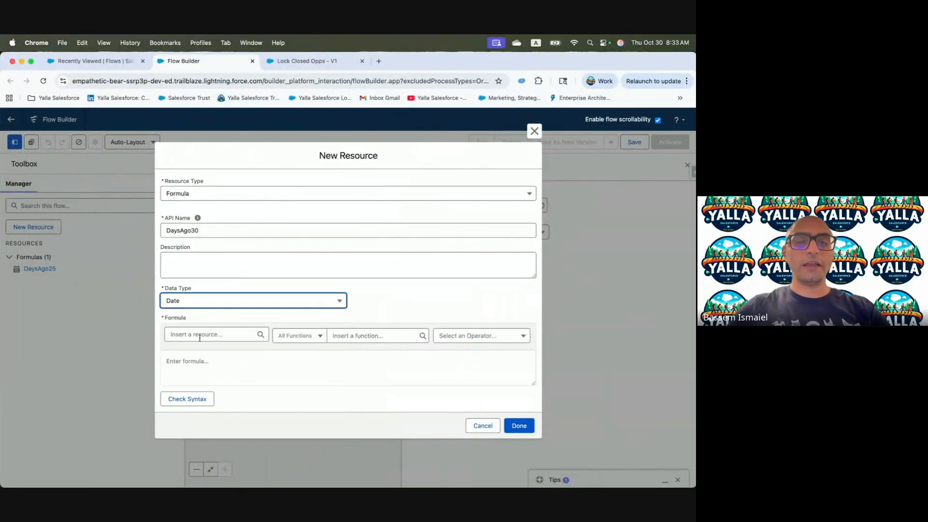
{"action": "key", "text": "ctrl+Left"}
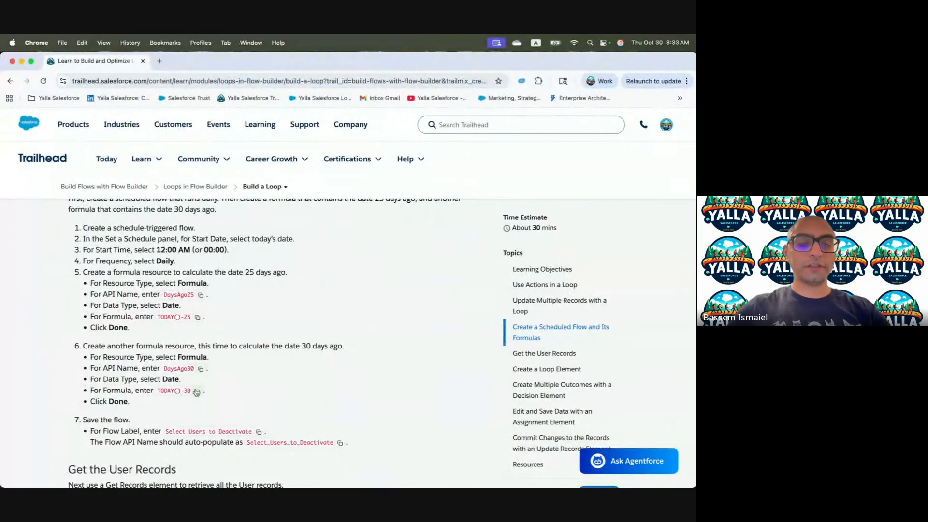
{"action": "left_click", "coordinate": [197, 392]}
{"action": "key", "text": "ctrl+Right"}
{"action": "left_click", "coordinate": [207, 369]}
{"action": "key", "text": "super+v"}
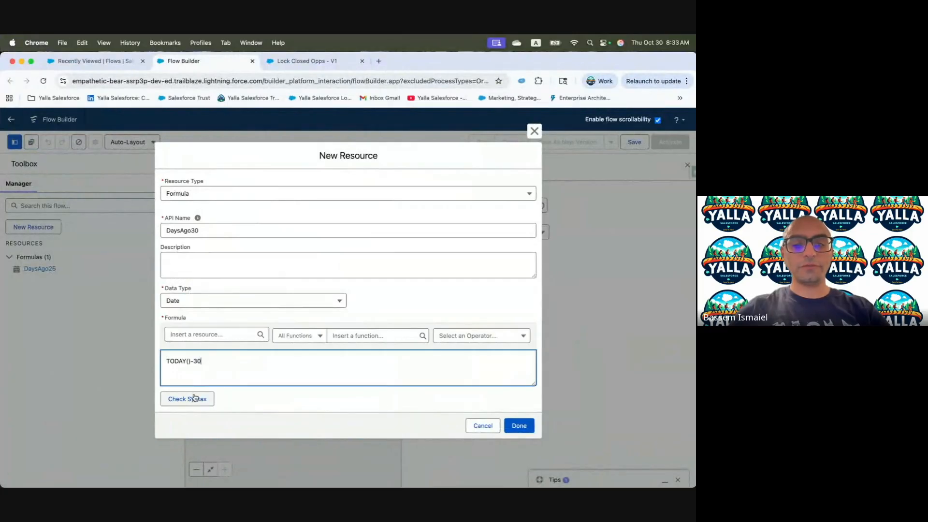
{"action": "left_click", "coordinate": [195, 398]}
{"action": "left_click", "coordinate": [519, 426]}
{"action": "key", "text": "ctrl+Left"}
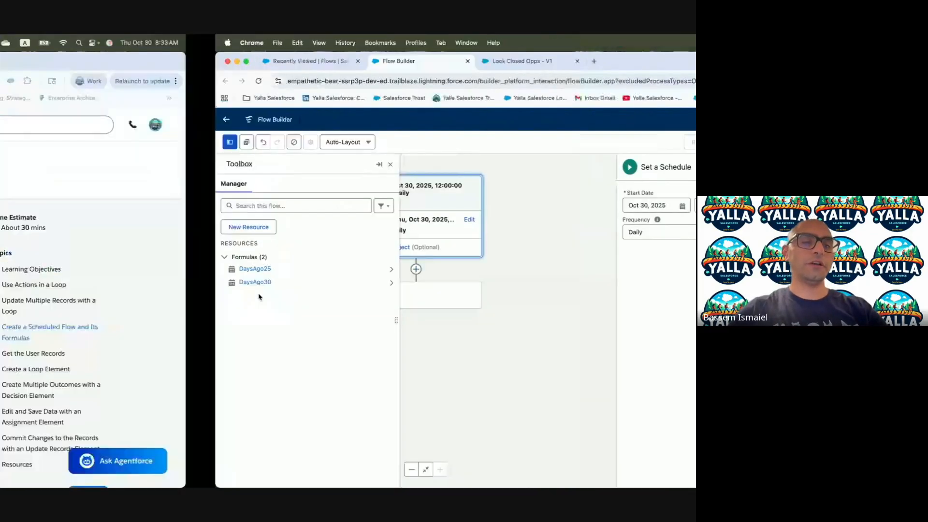
Save the flow with the label Select Users to Deactivate, copied from the Trailhead instructions, and close the schedule settings.
{"action": "scroll", "coordinate": [251, 341], "scroll_direction": "down", "scroll_amount": 3}
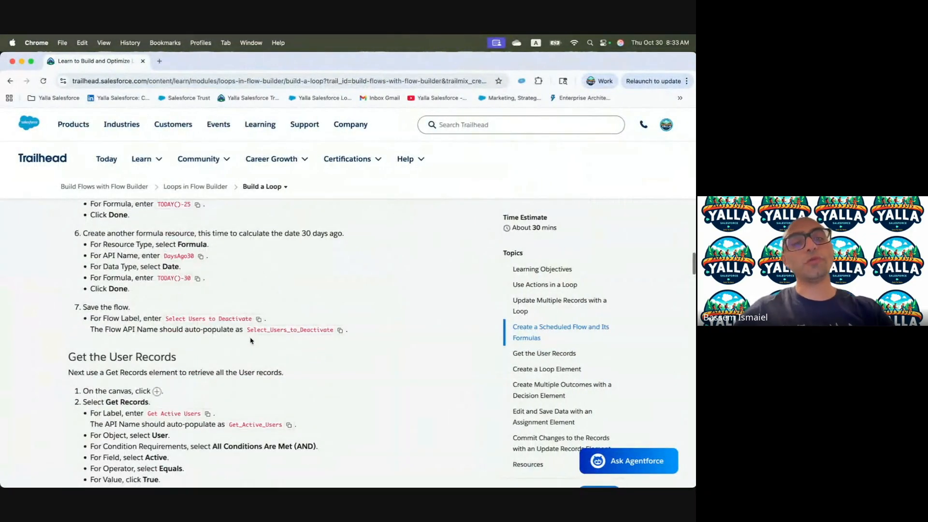
{"action": "key", "text": "ctrl+Right"}
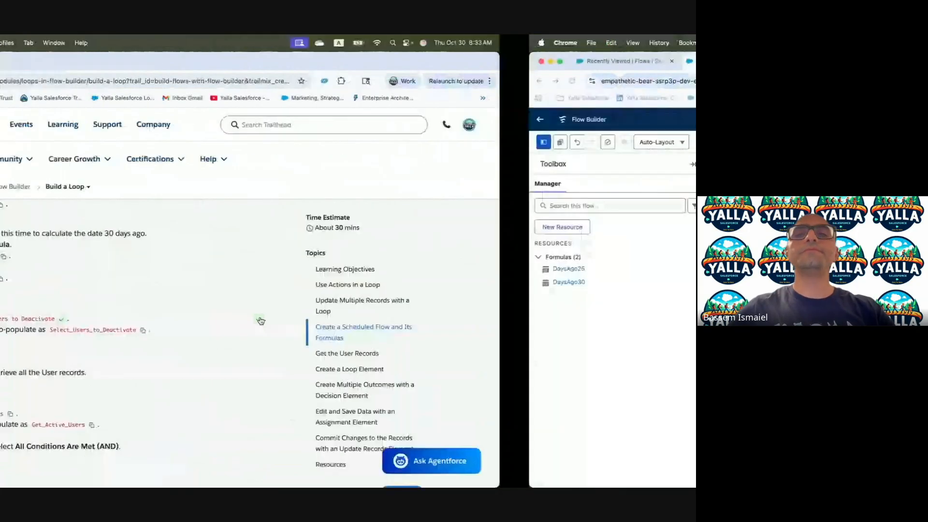
{"action": "key", "text": "super+s"}
{"action": "left_click", "coordinate": [194, 270]}
{"action": "key", "text": "super+v"}
{"action": "left_click", "coordinate": [343, 317]}
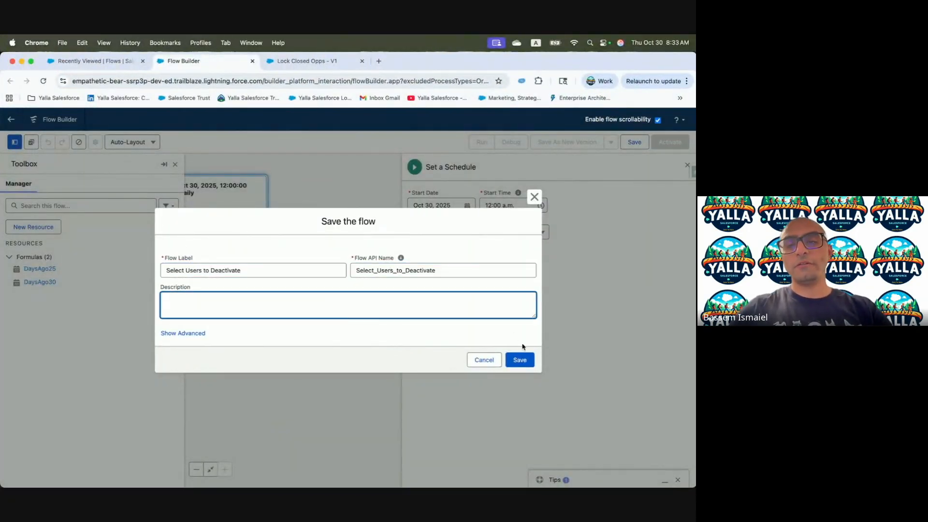
{"action": "left_click", "coordinate": [522, 363]}
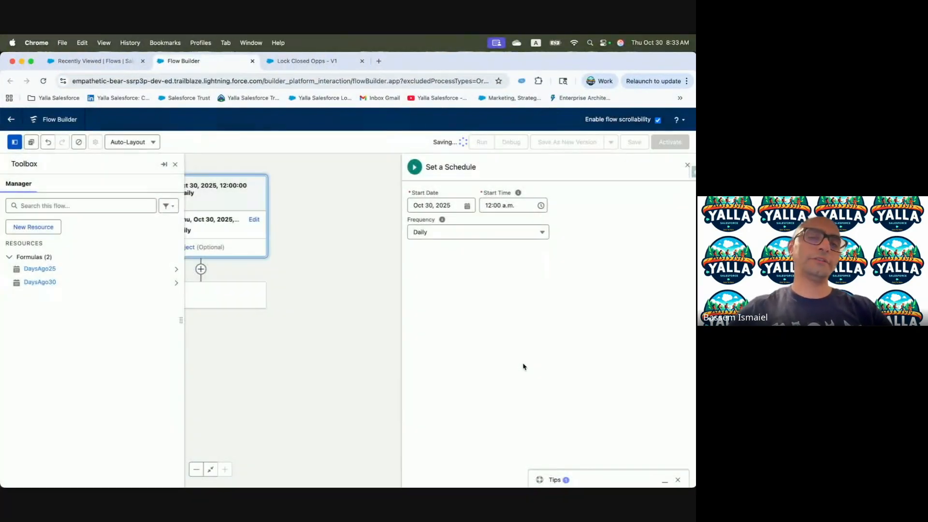
{"action": "left_click", "coordinate": [687, 164]}
Add a Get Records element after Start, using Get Active Users from the Trailhead instructions as its label and description.
{"action": "key", "text": "ctrl+Left"}
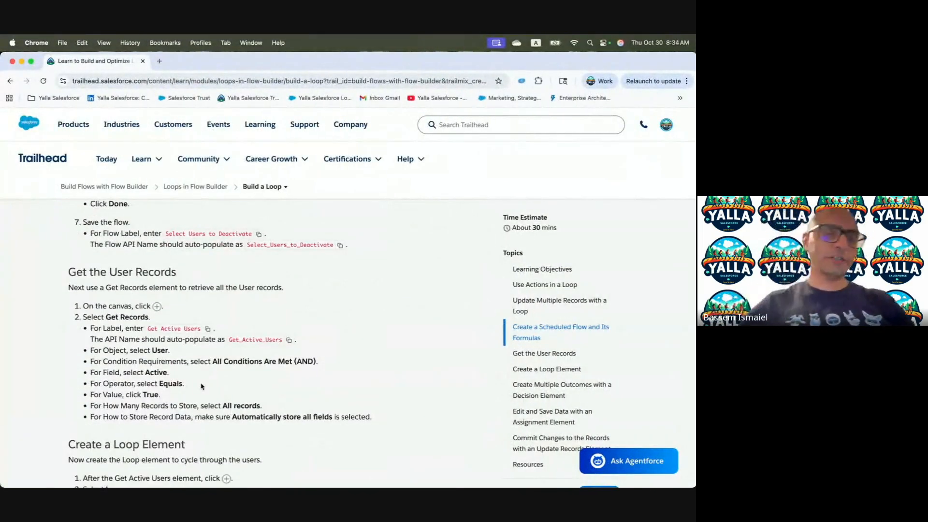
{"action": "left_click", "coordinate": [208, 329]}
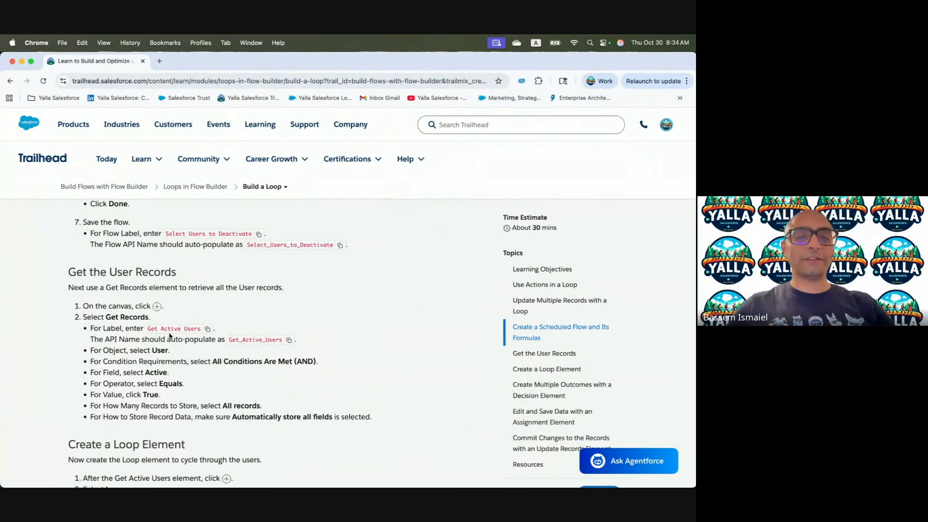
{"action": "key", "text": "ctrl+Right"}
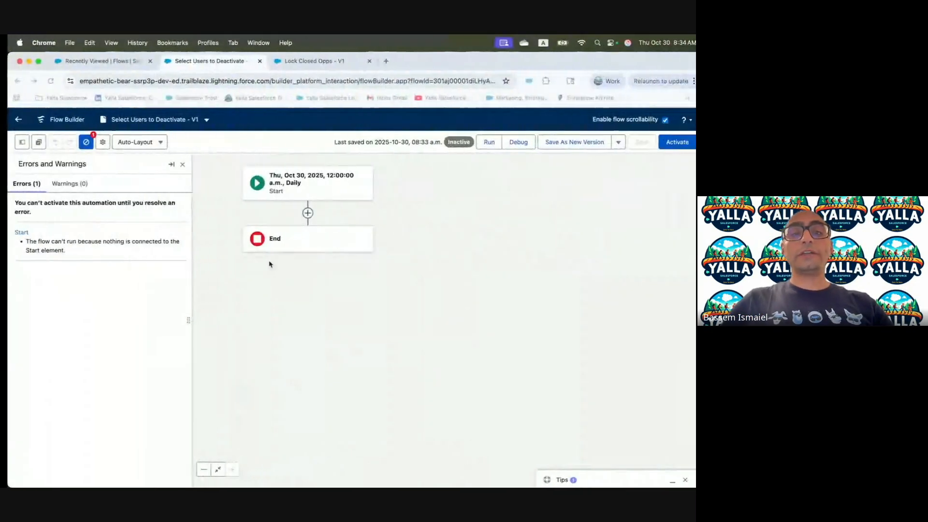
{"action": "left_click", "coordinate": [300, 213]}
{"action": "type", "text": "Get Re"}
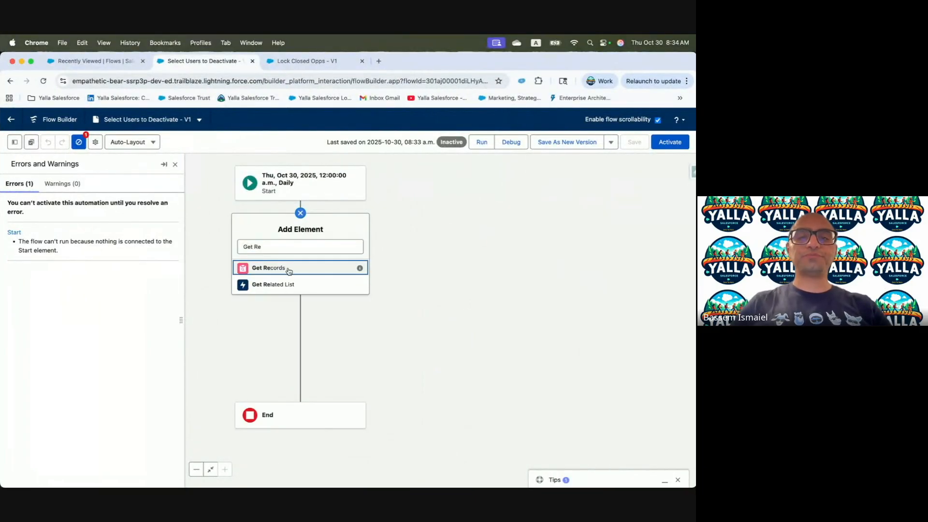
{"action": "left_click", "coordinate": [289, 270]}
{"action": "key", "text": "super+v"}
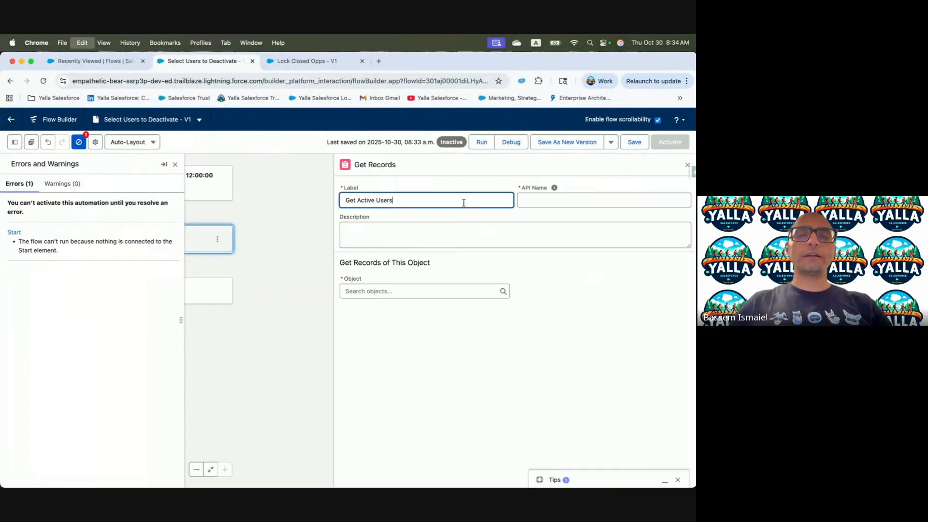
{"action": "left_click", "coordinate": [632, 201]}
{"action": "left_click", "coordinate": [452, 225]}
{"action": "key", "text": "super+v"}
Set the Get Records object to User and filter it to records where Active Equals True.
{"action": "left_click", "coordinate": [428, 291]}
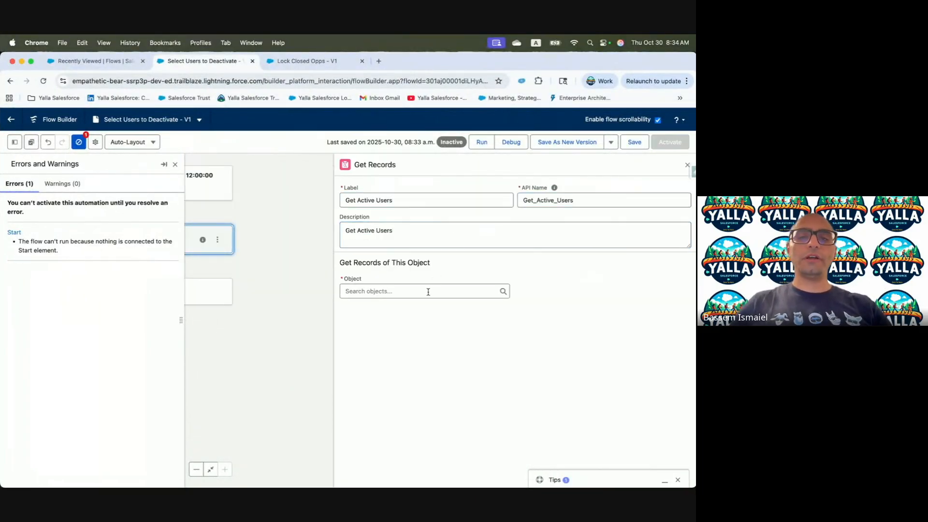
{"action": "type", "text": "User"}
{"action": "scroll", "coordinate": [448, 383], "scroll_direction": "down", "scroll_amount": 5}
{"action": "left_click", "coordinate": [401, 344]}
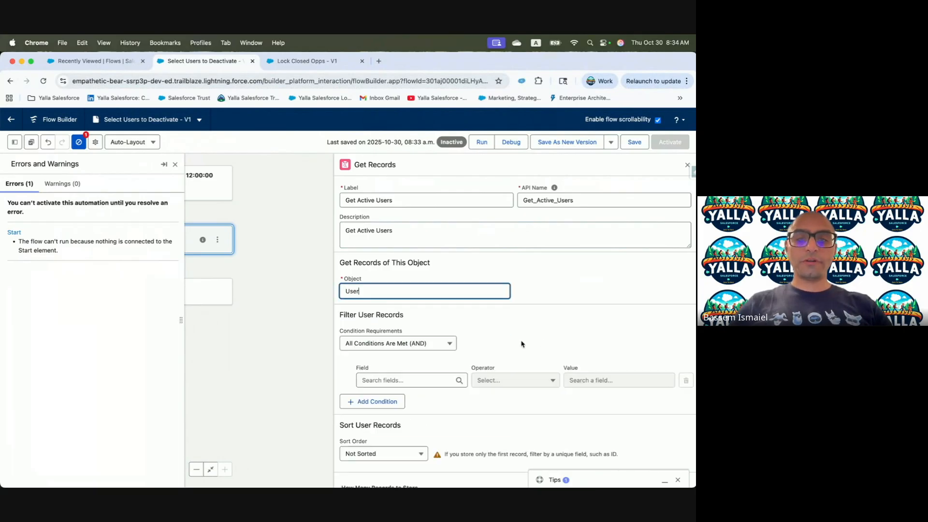
{"action": "left_click", "coordinate": [386, 380]}
{"action": "type", "text": "Acti"}
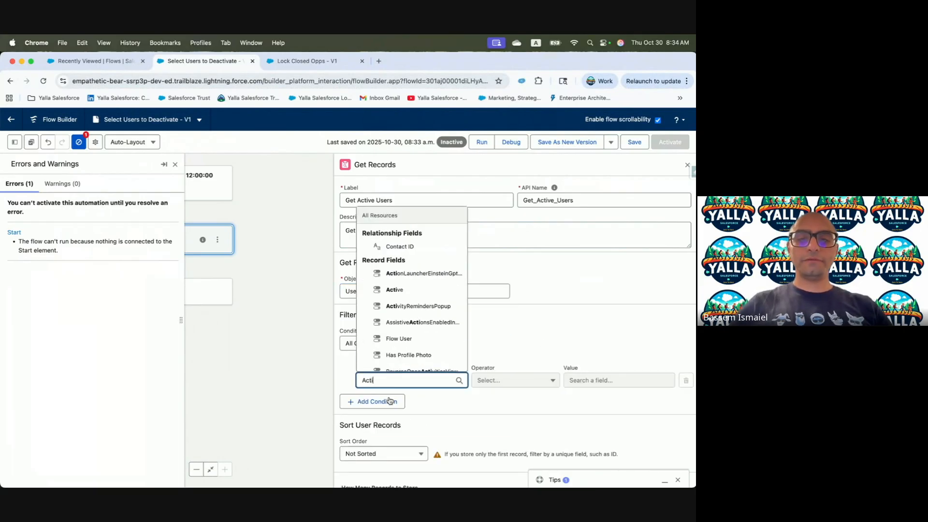
{"action": "left_click", "coordinate": [394, 290]}
{"action": "left_click", "coordinate": [578, 381]}
{"action": "type", "text": "true"}
{"action": "left_click", "coordinate": [599, 331]}
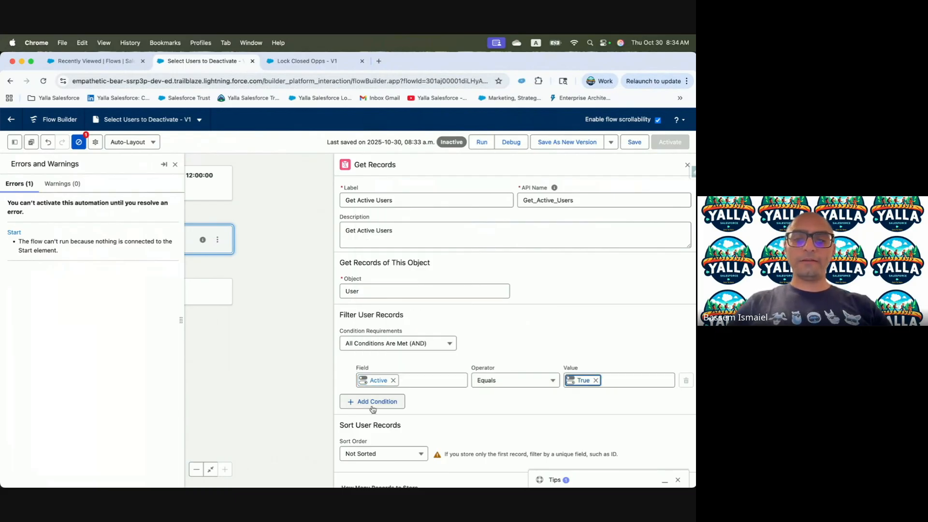
Check the Trailhead storage settings and set the Get Active Users element to store all records.
{"action": "key", "text": "ctrl+Right"}
{"action": "scroll", "coordinate": [209, 390], "scroll_direction": "down", "scroll_amount": 2}
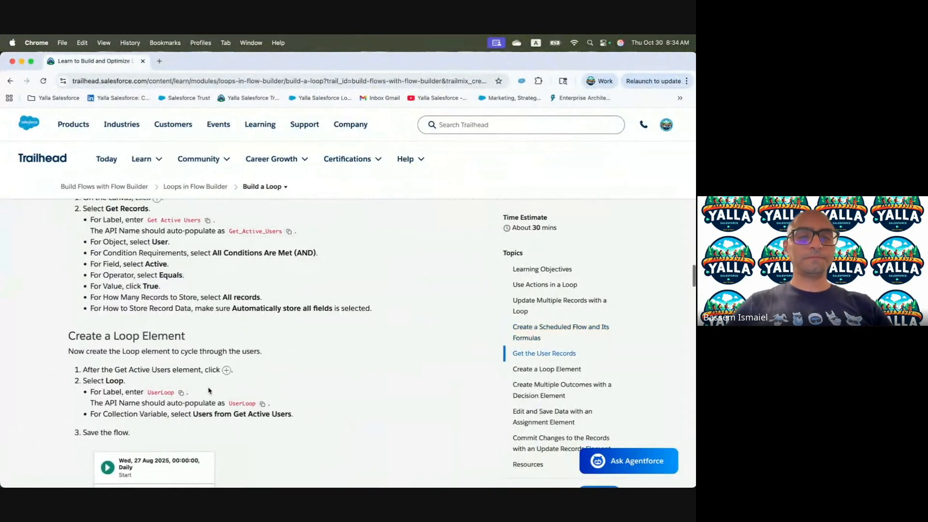
{"action": "key", "text": "ctrl+Right"}
{"action": "scroll", "coordinate": [503, 334], "scroll_direction": "down", "scroll_amount": 3}
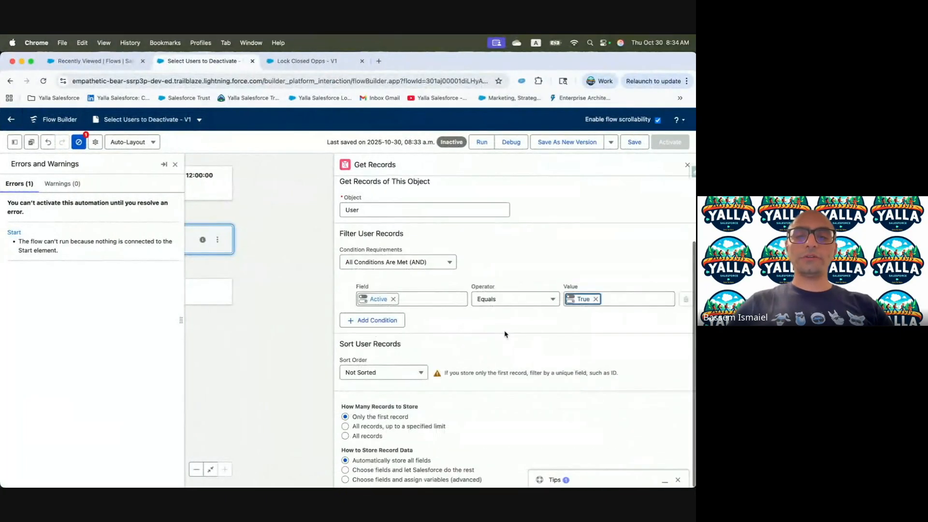
{"action": "left_click", "coordinate": [345, 437]}
Add a Loop element after Get Active Users with UserLoop as its label and description, following the Trailhead instructions.
{"action": "key", "text": "ctrl+Left"}
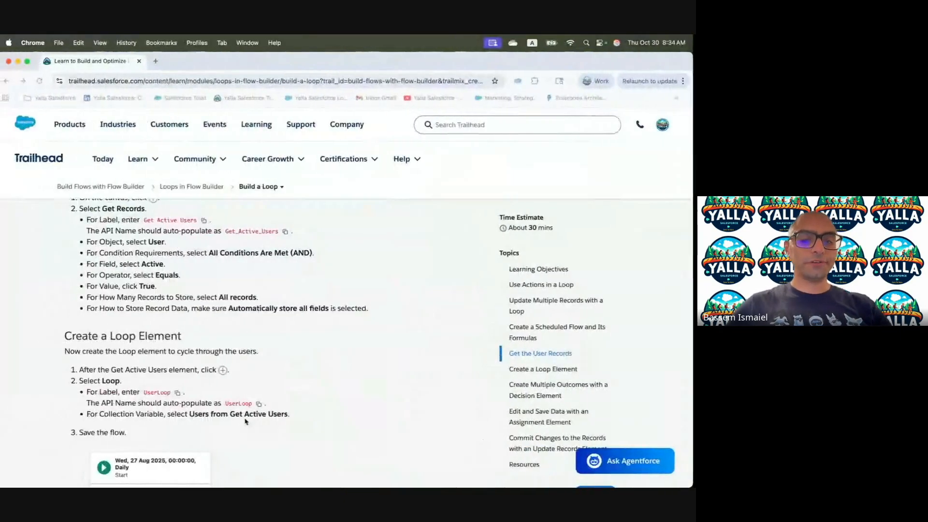
{"action": "scroll", "coordinate": [245, 419], "scroll_direction": "down", "scroll_amount": 3}
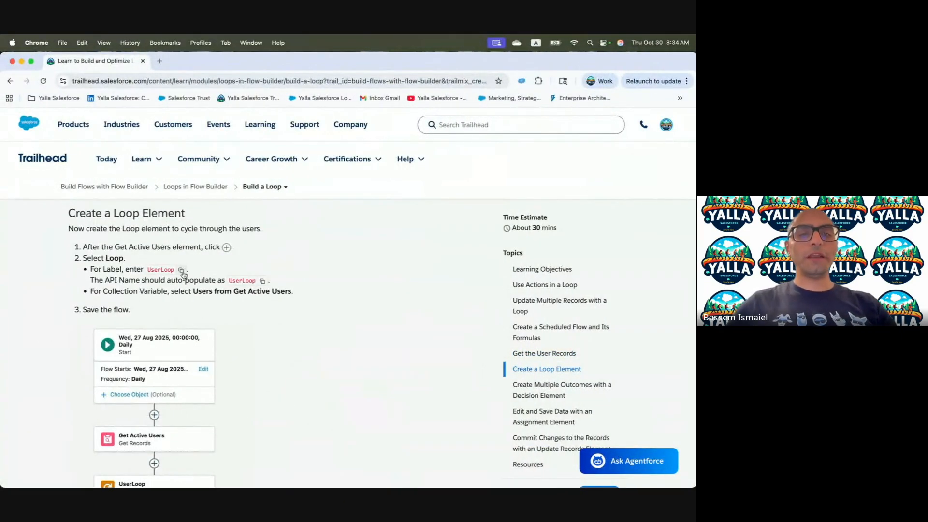
{"action": "key", "text": "ctrl+Right"}
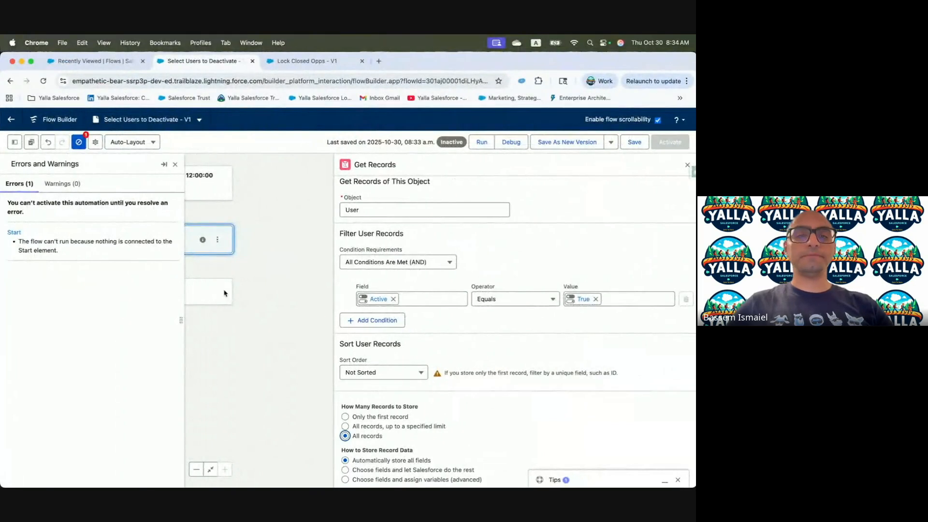
{"action": "left_click", "coordinate": [243, 251]}
{"action": "type", "text": "loop"}
{"action": "left_click", "coordinate": [233, 311]}
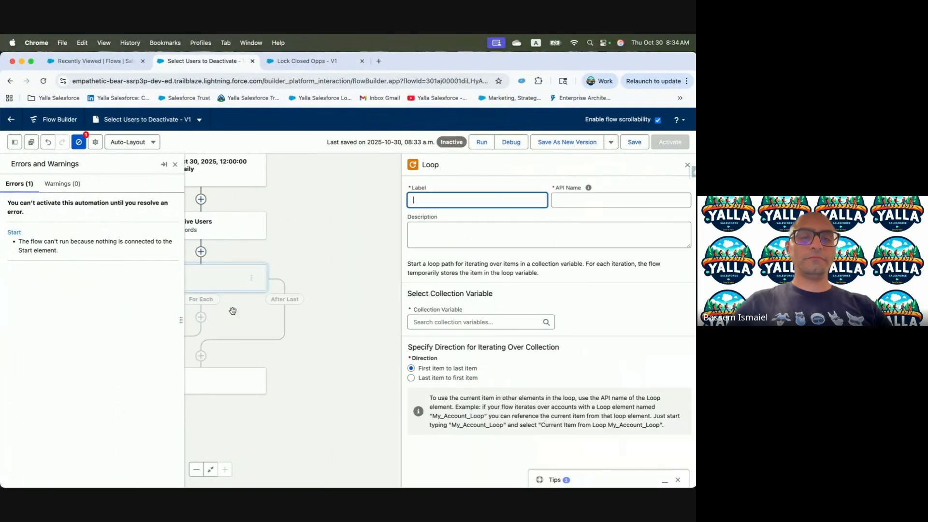
{"action": "type", "text": "UserLoop"}
{"action": "left_click", "coordinate": [576, 199]}
{"action": "left_click", "coordinate": [493, 234]}
{"action": "type", "text": "UserLoop"}
Choose Users from Get Active Users as the loop's collection variable and close the loop settings.
{"action": "left_click", "coordinate": [479, 323]}
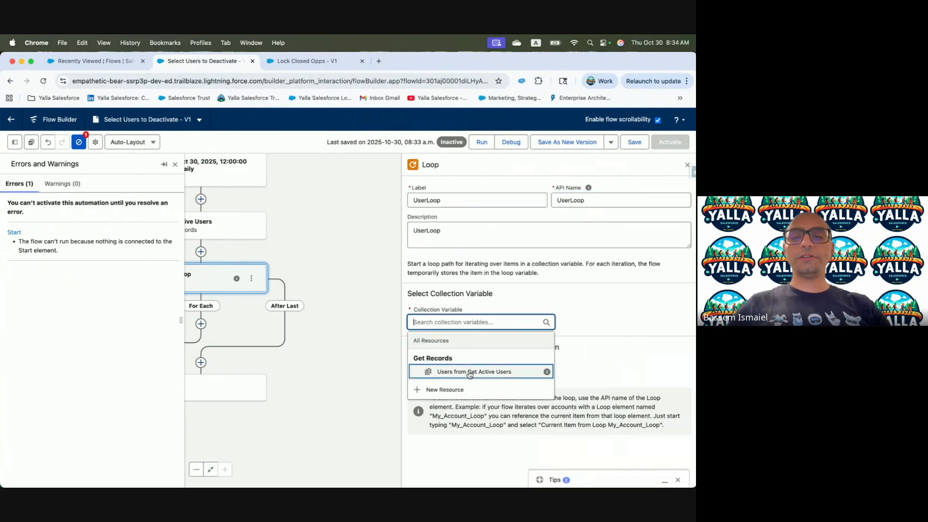
{"action": "left_click", "coordinate": [470, 371]}
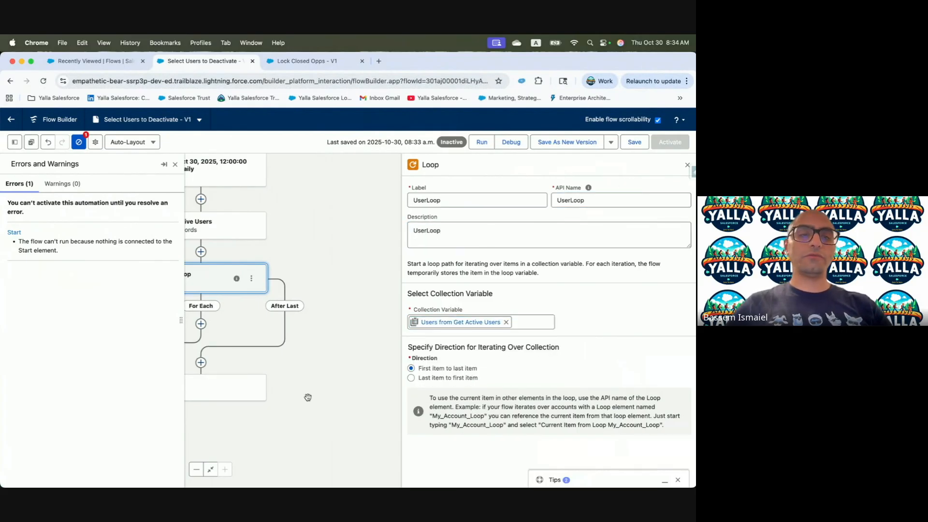
{"action": "left_click", "coordinate": [687, 163]}
Add a Decision element on the UserLoop For Each path, labelled Days Since Last Login as given in Trailhead.
{"action": "left_click_drag", "start_coordinate": [325, 290], "coordinate": [491, 264]}
{"action": "key", "text": "ctrl+Left"}
{"action": "scroll", "coordinate": [260, 368], "scroll_direction": "down", "scroll_amount": 6}
{"action": "scroll", "coordinate": [260, 370], "scroll_direction": "down", "scroll_amount": 1}
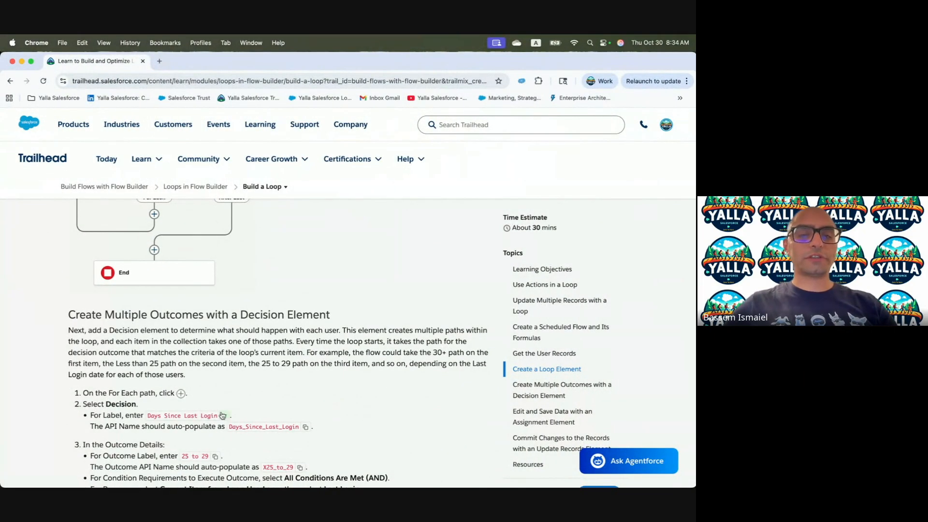
{"action": "key", "text": "ctrl+Right"}
{"action": "left_click", "coordinate": [365, 299]}
{"action": "type", "text": "Deci"}
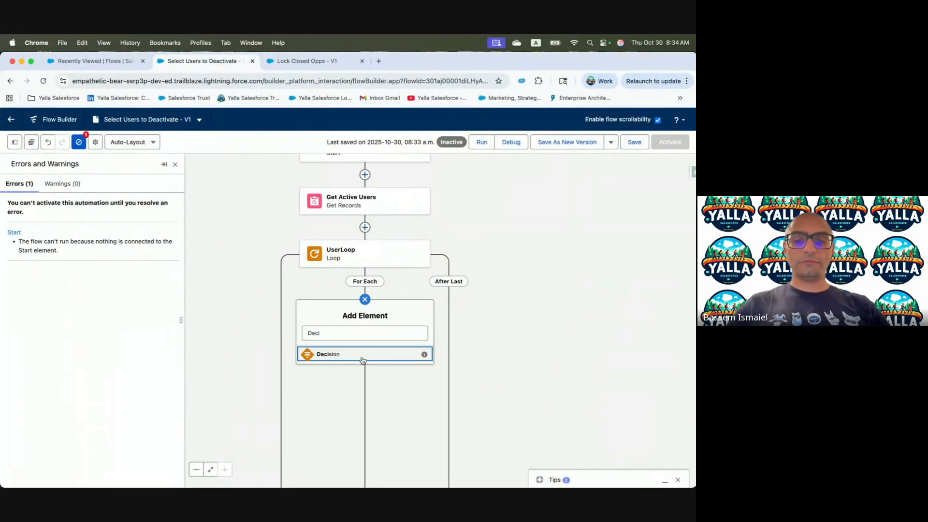
{"action": "left_click", "coordinate": [363, 360]}
{"action": "type", "text": "Days Since Last Login"}
{"action": "left_click", "coordinate": [508, 201]}
{"action": "left_click", "coordinate": [415, 237]}
Label the decision's first outcome 25 to 29, copied from Trailhead, and let its API name fill in.
{"action": "scroll", "coordinate": [436, 301], "scroll_direction": "down", "scroll_amount": 3}
{"action": "key", "text": "ctrl+Left"}
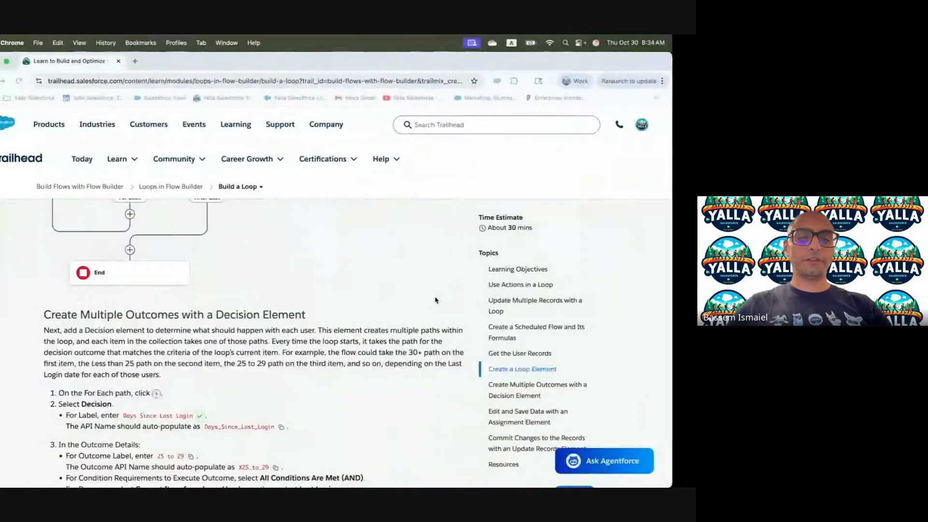
{"action": "scroll", "coordinate": [203, 377], "scroll_direction": "down", "scroll_amount": 3}
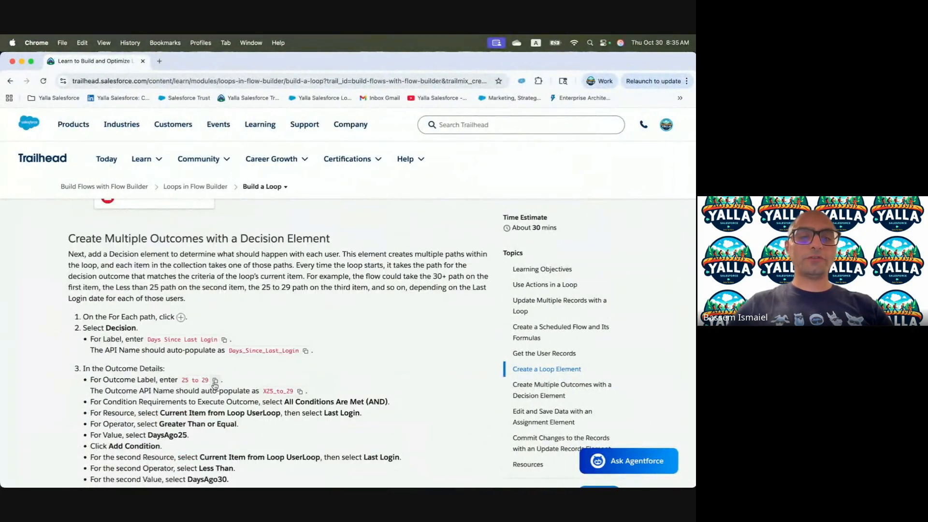
{"action": "left_click", "coordinate": [215, 382]}
{"action": "key", "text": "ctrl+Right"}
{"action": "left_click", "coordinate": [434, 372]}
{"action": "key", "text": "super+v"}
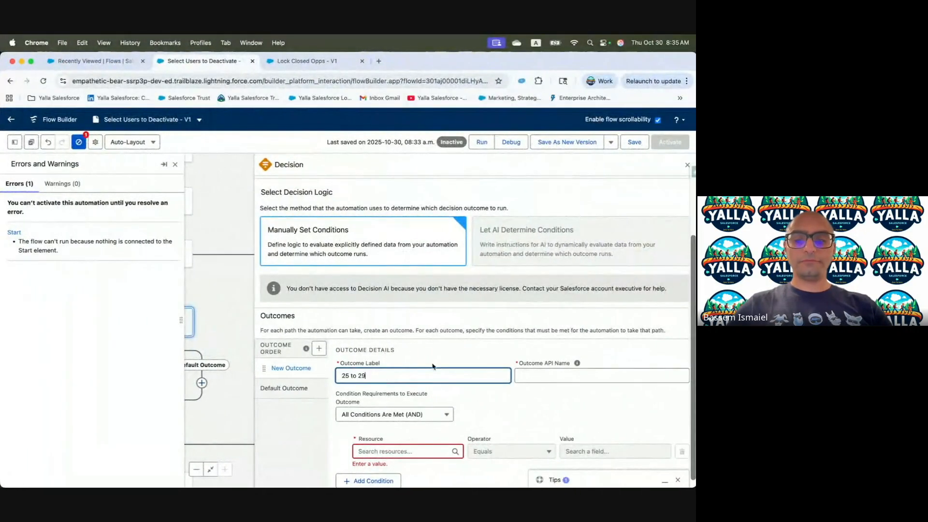
{"action": "key", "text": "Tab"}
Check Trailhead for the outcome's conditions and set the first condition's resource to Current Item from Loop UserLoop > Last Login.
{"action": "key", "text": "ctrl+Left"}
{"action": "scroll", "coordinate": [222, 368], "scroll_direction": "down", "scroll_amount": 3}
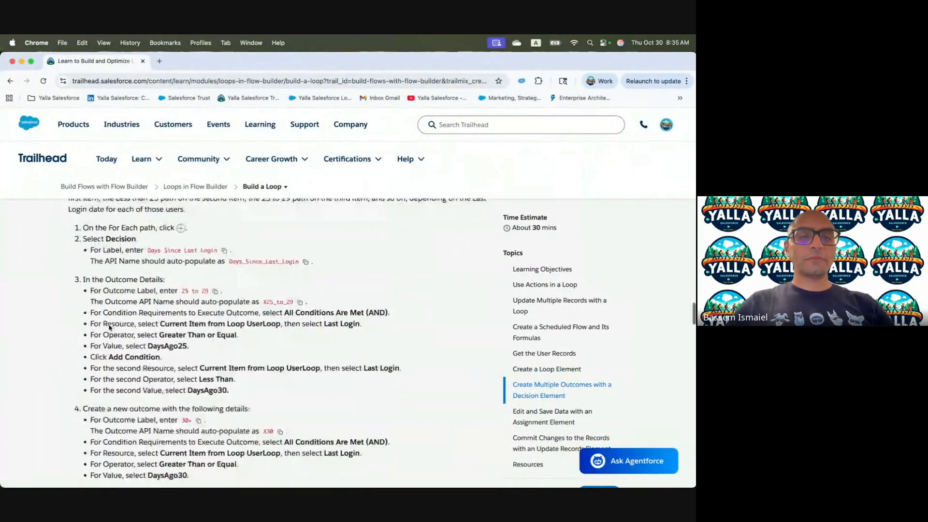
{"action": "scroll", "coordinate": [111, 328], "scroll_direction": "down", "scroll_amount": 1}
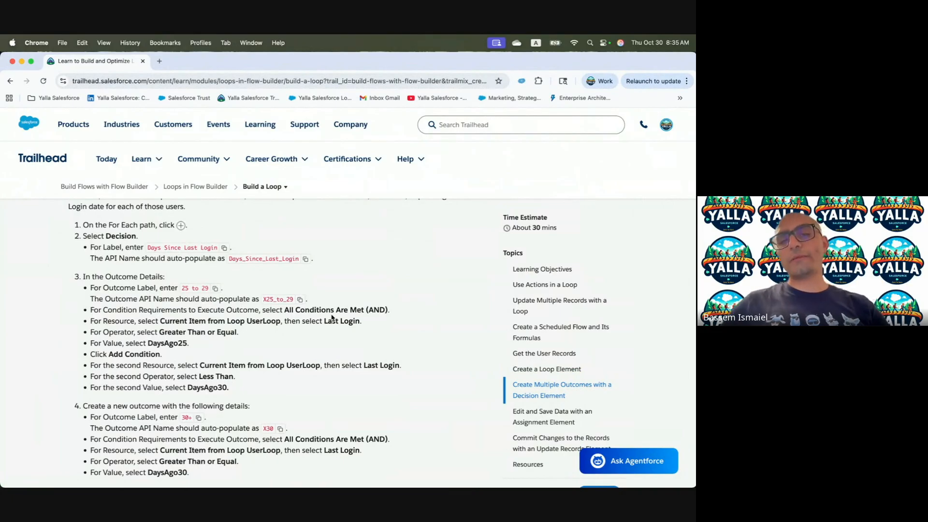
{"action": "key", "text": "ctrl+Right"}
{"action": "left_click_drag", "start_coordinate": [319, 322], "coordinate": [361, 323]}
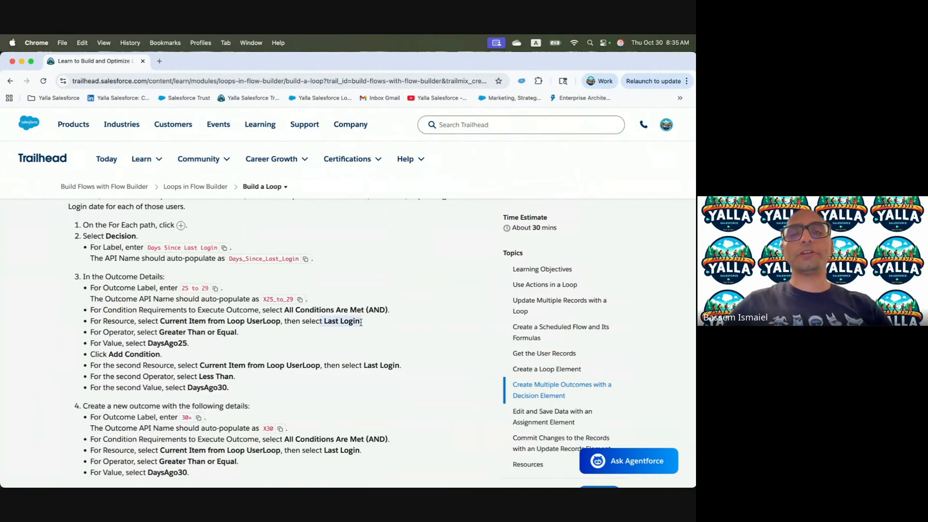
{"action": "key", "text": "ctrl+Right"}
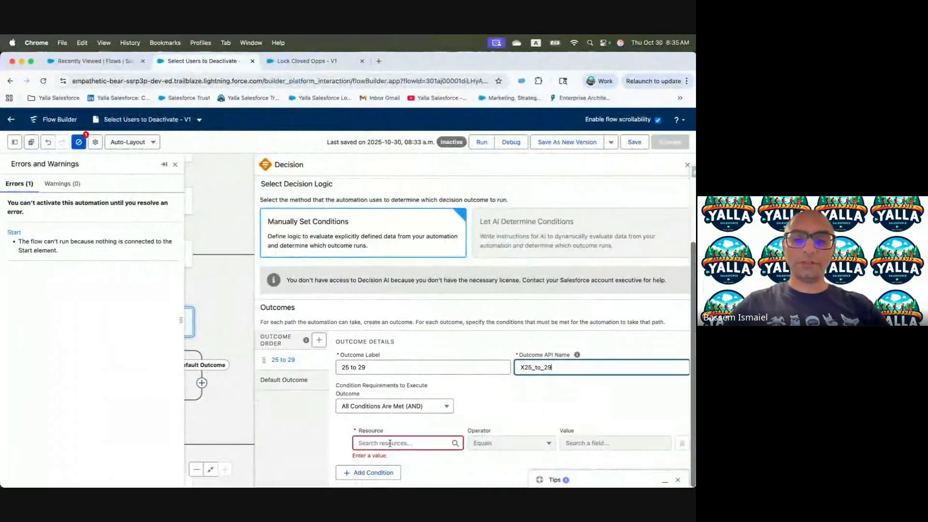
{"action": "left_click", "coordinate": [389, 444]}
{"action": "type", "text": "Las"}
{"action": "key", "text": "BackSpace"}
{"action": "key", "text": "BackSpace"}
{"action": "key", "text": "BackSpace"}
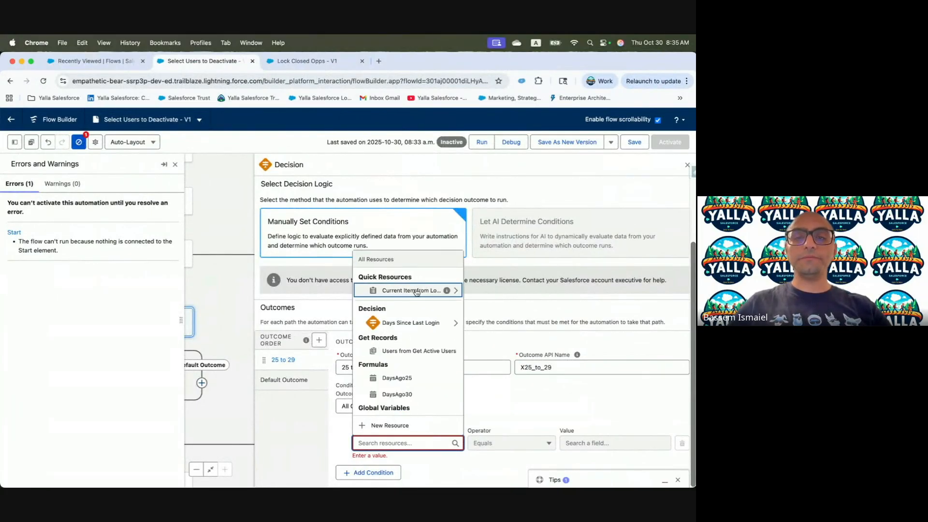
{"action": "left_click", "coordinate": [417, 291]}
{"action": "type", "text": "Last"}
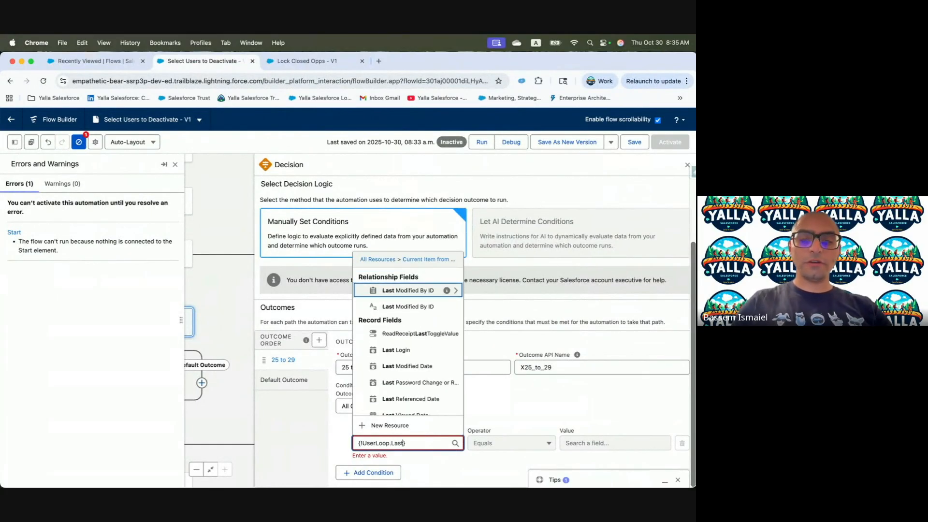
{"action": "left_click", "coordinate": [396, 407]}
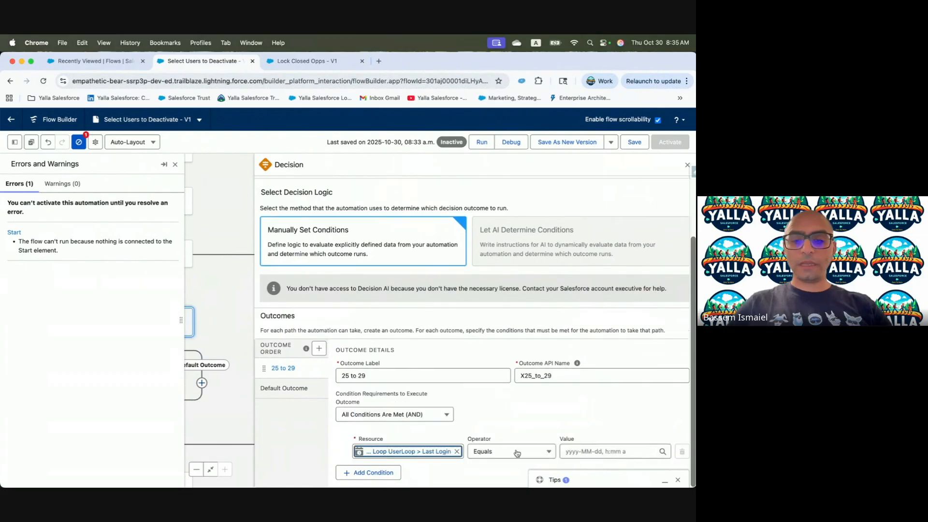
Set the Last Login condition's operator to Greater Than or Equal and its value to DaysAgo25.
{"action": "left_click", "coordinate": [512, 452]}
{"action": "left_click", "coordinate": [515, 389]}
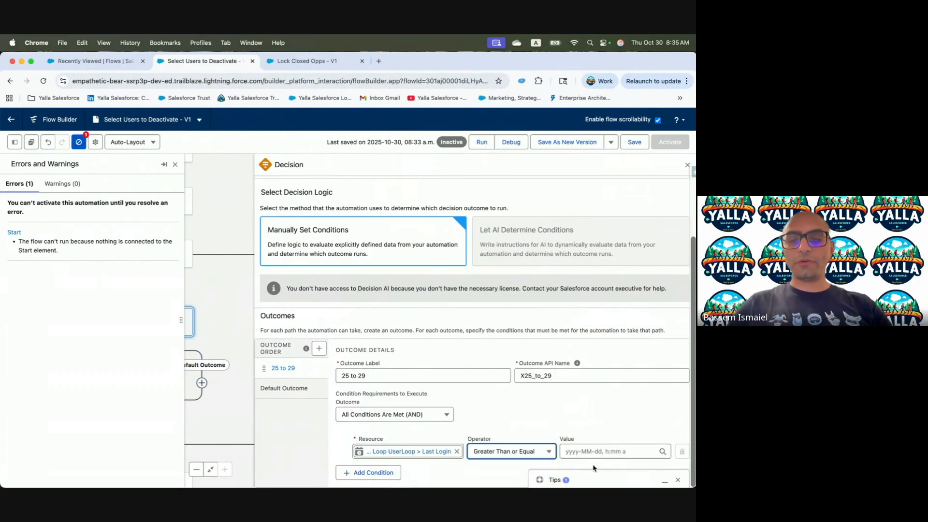
{"action": "left_click", "coordinate": [587, 452]}
{"action": "left_click", "coordinate": [610, 331]}
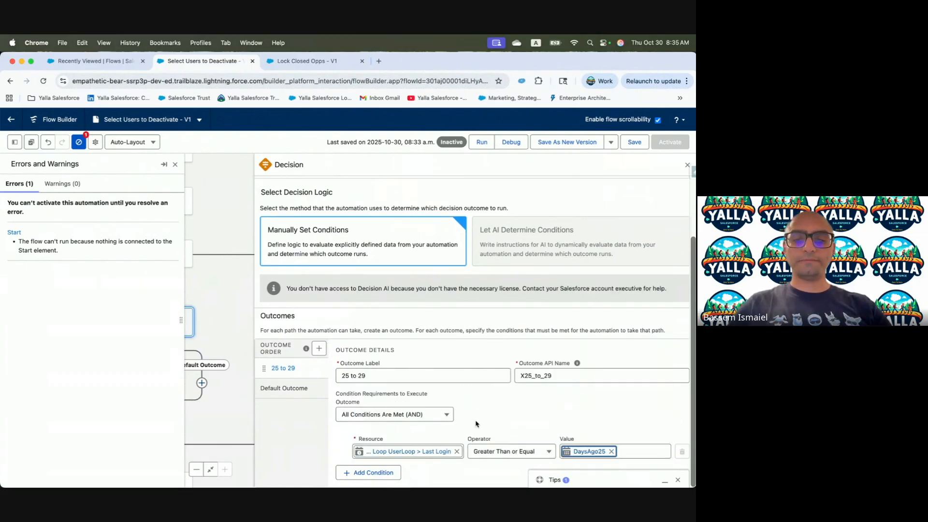
Add a second condition to the 25 to 29 outcome with Current Item from Loop UserLoop > Last Login as its resource.
{"action": "left_click", "coordinate": [396, 477]}
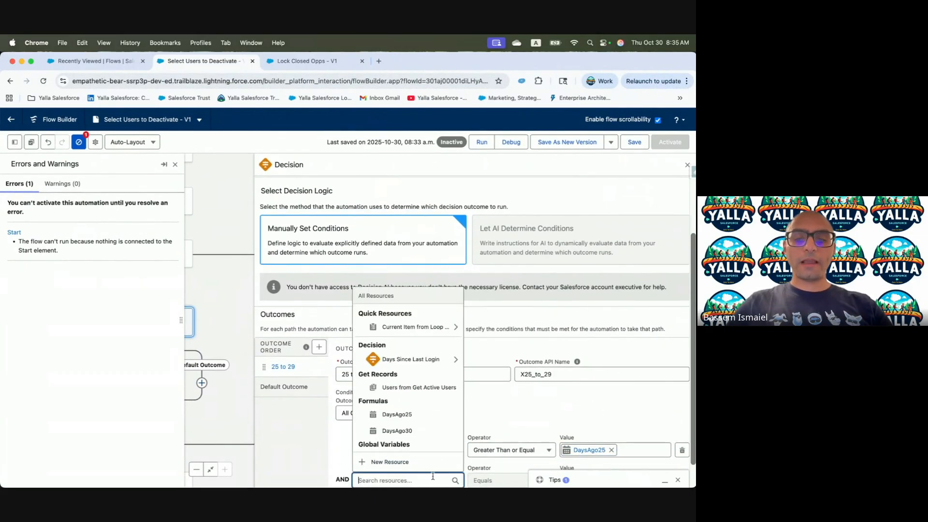
{"action": "left_click", "coordinate": [418, 330]}
{"action": "type", "text": "Las"}
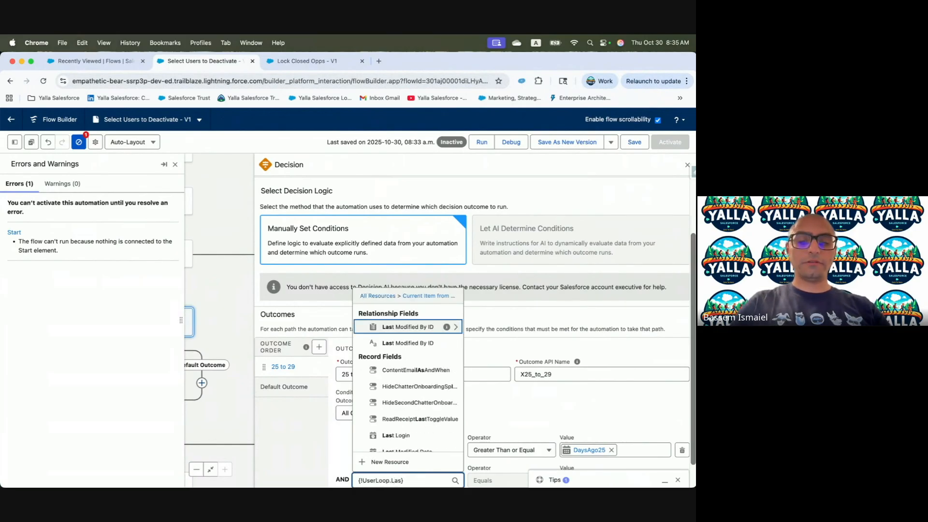
{"action": "type", "text": "t Login"}
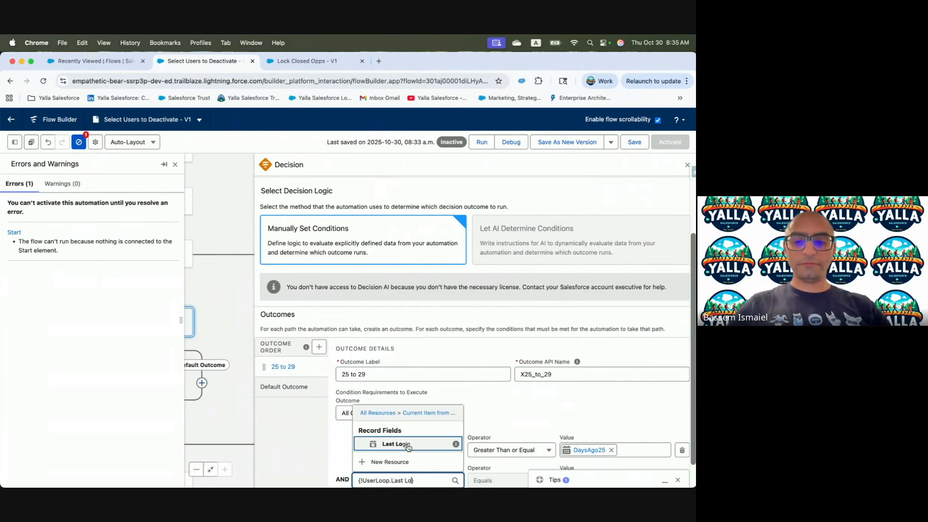
{"action": "left_click", "coordinate": [396, 444]}
Set the second Last Login condition's operator to Less Than and its value to DaysAgo30.
{"action": "left_click", "coordinate": [496, 480]}
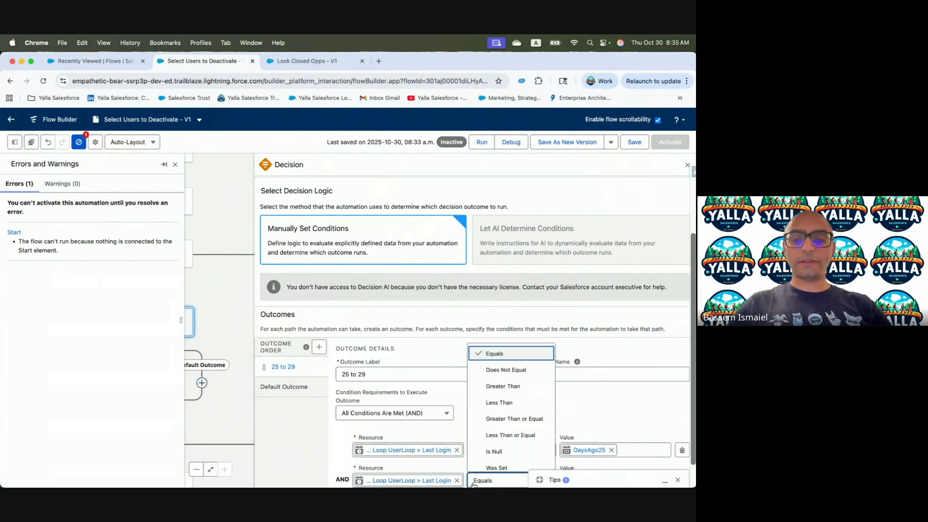
{"action": "left_click", "coordinate": [506, 403]}
{"action": "left_click", "coordinate": [674, 483]}
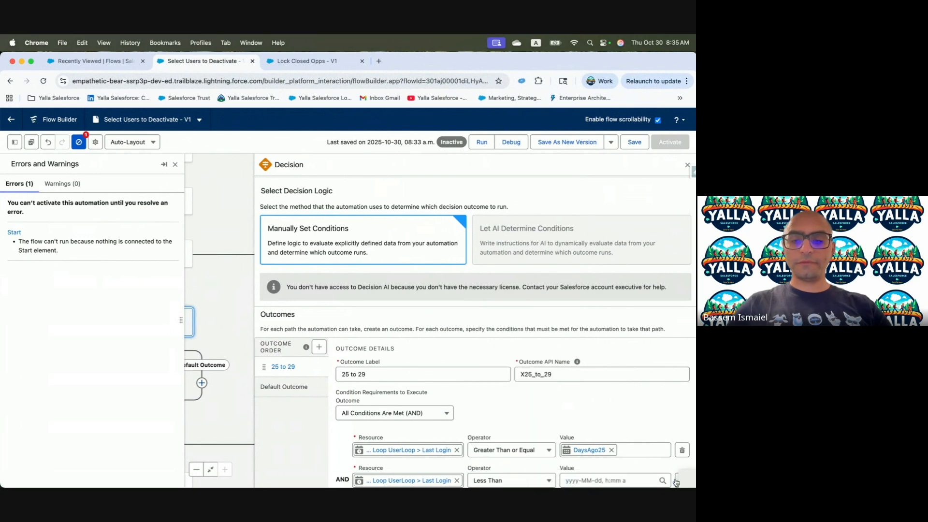
{"action": "left_click", "coordinate": [604, 480]}
{"action": "left_click", "coordinate": [608, 375]}
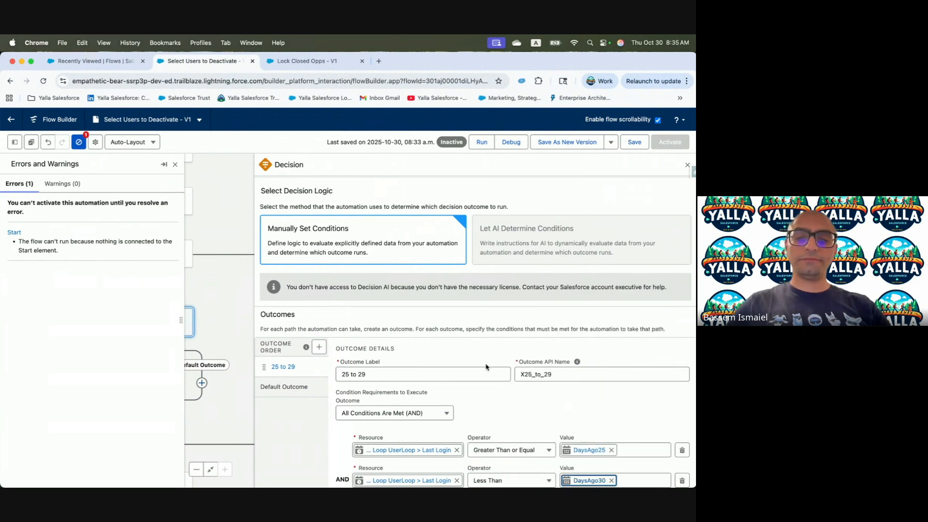
Add a second decision outcome labelled 30+, copied from Trailhead, and let its API name fill in.
{"action": "scroll", "coordinate": [487, 368], "scroll_direction": "down", "scroll_amount": 1}
{"action": "key", "text": "ctrl+Left"}
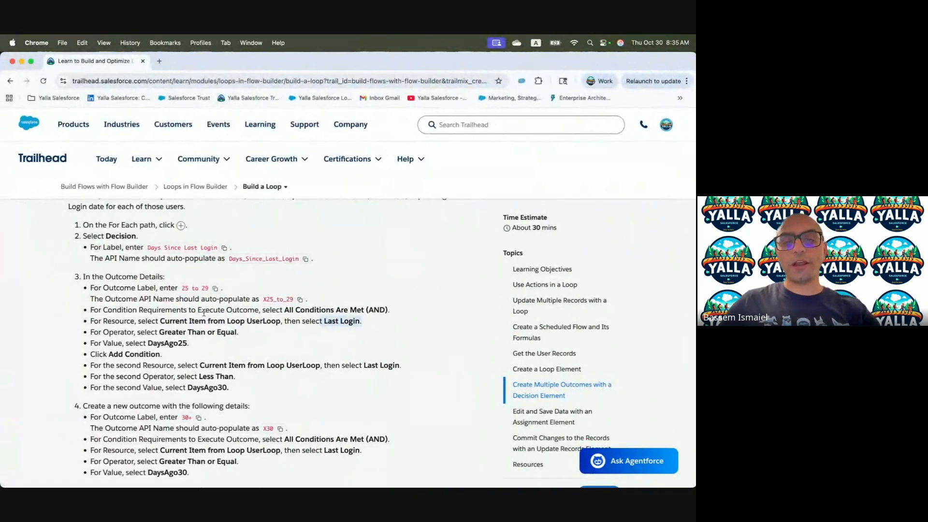
{"action": "scroll", "coordinate": [191, 372], "scroll_direction": "down", "scroll_amount": 3}
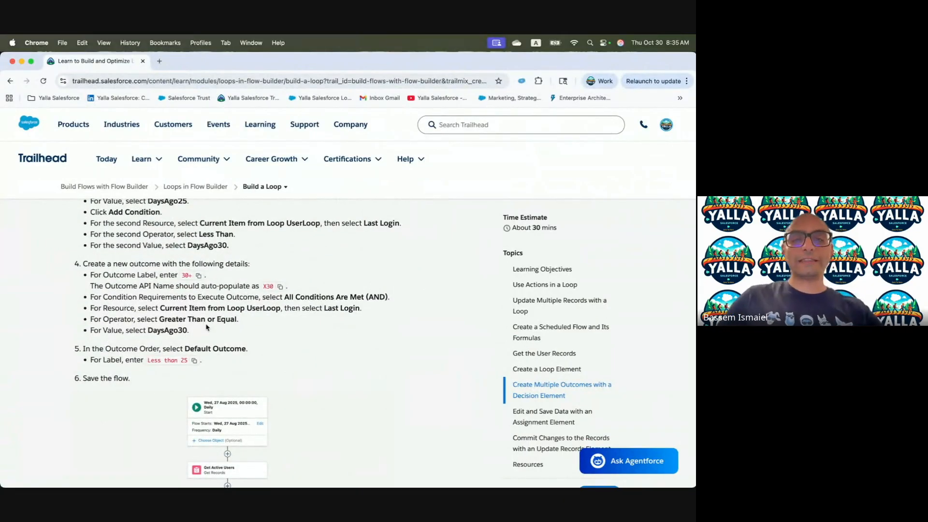
{"action": "scroll", "coordinate": [283, 341], "scroll_direction": "down", "scroll_amount": 1}
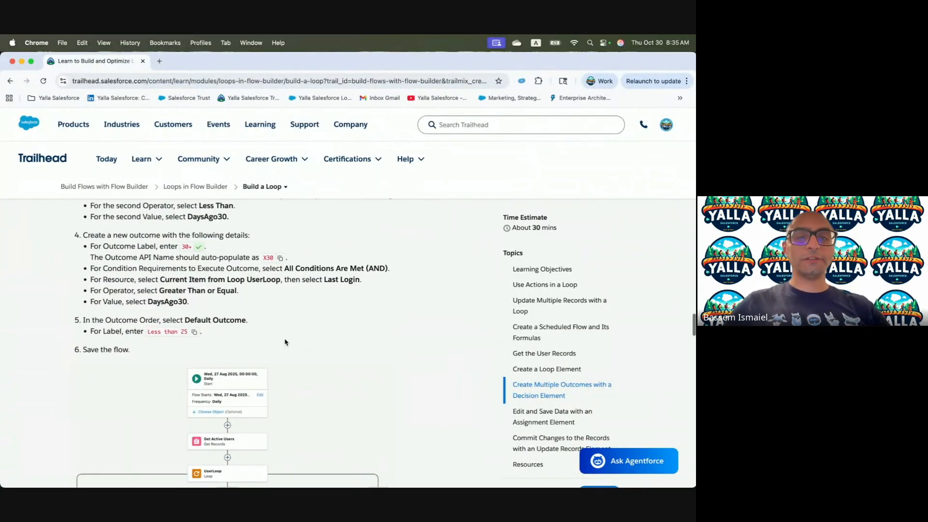
{"action": "key", "text": "ctrl+Right"}
{"action": "left_click", "coordinate": [323, 318]}
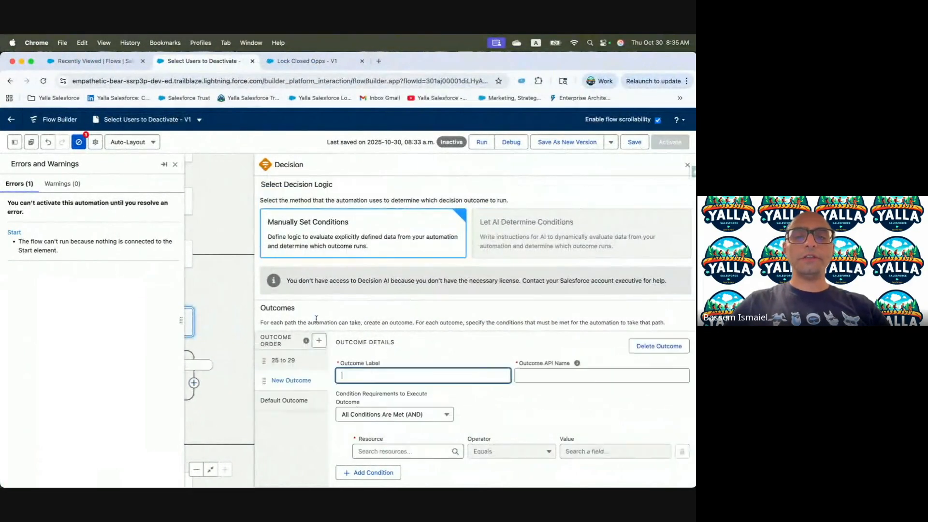
{"action": "type", "text": "30+"}
{"action": "left_click", "coordinate": [600, 380]}
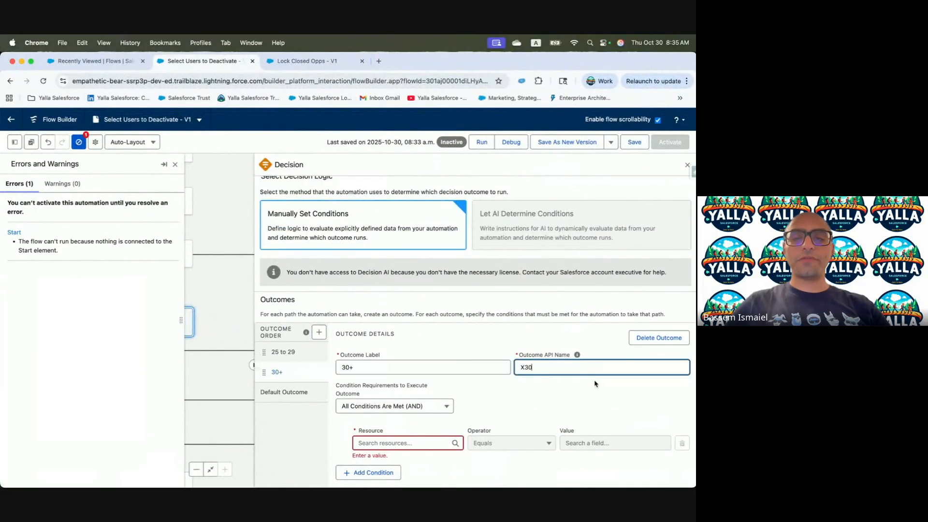
Set the 30+ outcome's condition resource to Current Item from Loop UserLoop > Last Login.
{"action": "left_click", "coordinate": [382, 442]}
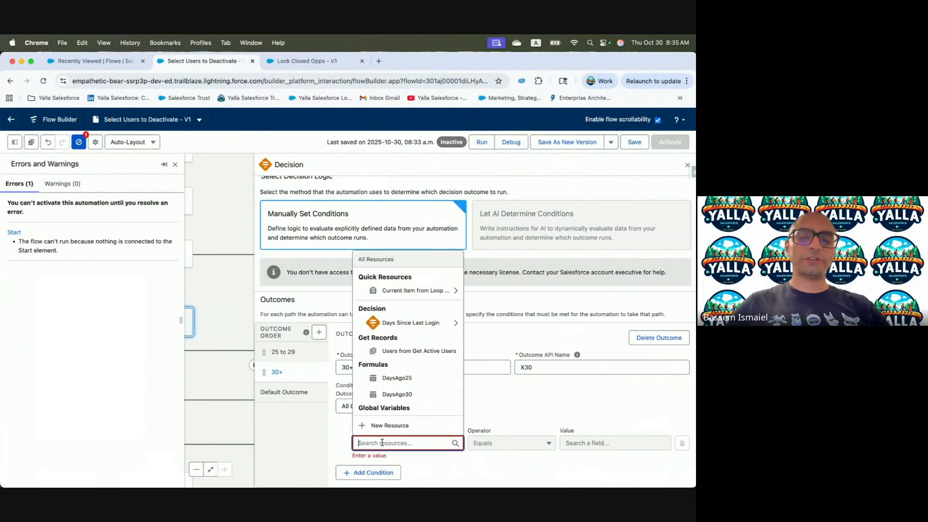
{"action": "left_click", "coordinate": [403, 293]}
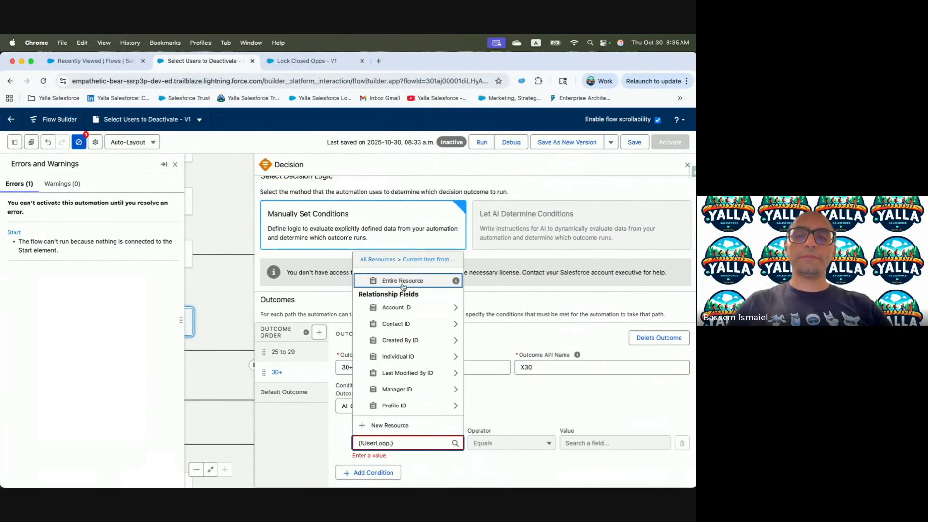
{"action": "type", "text": "Last Lo"}
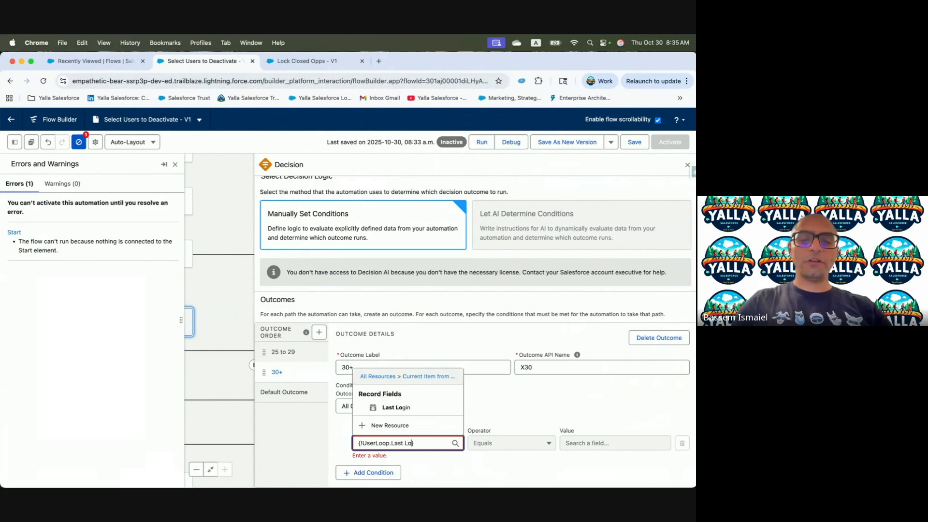
{"action": "type", "text": "gi"}
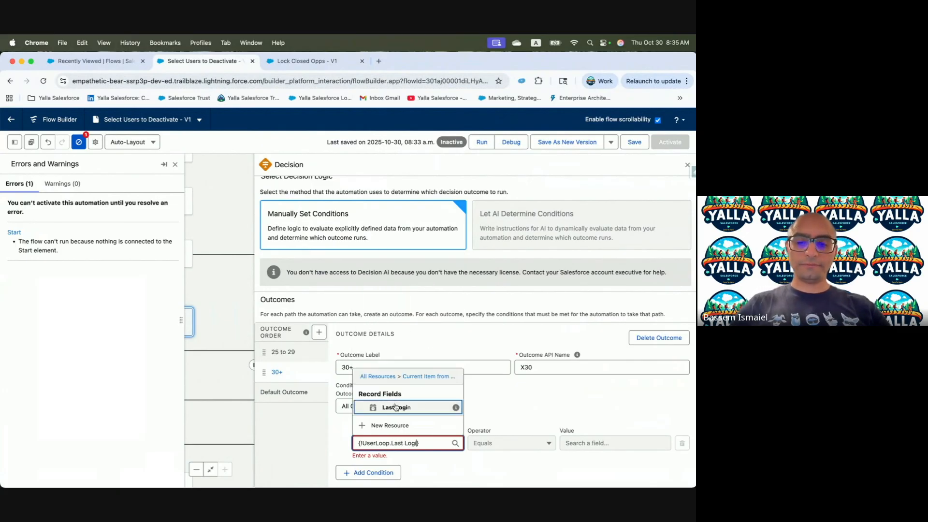
{"action": "left_click", "coordinate": [396, 408]}
Set the 30+ outcome's operator to Greater Than or Equal and its value to DaysAgo30.
{"action": "left_click", "coordinate": [512, 451]}
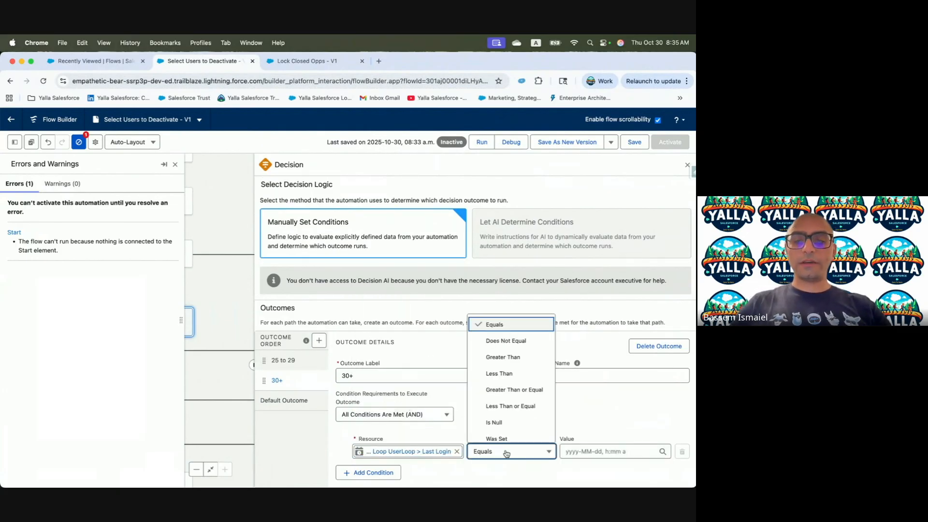
{"action": "left_click", "coordinate": [529, 391]}
{"action": "left_click", "coordinate": [598, 452]}
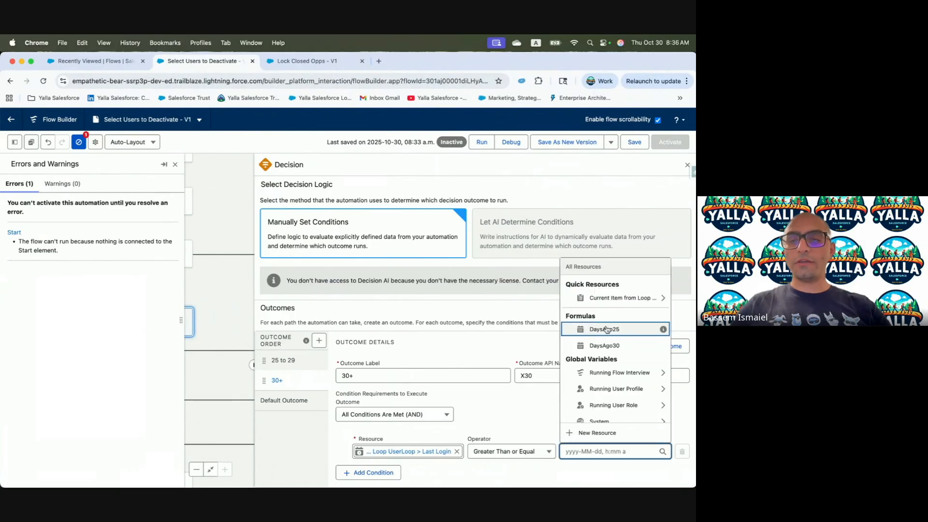
{"action": "left_click", "coordinate": [605, 346]}
Relabel the default outcome Less than 25 as given in Trailhead, and close the Decision and error details.
{"action": "key", "text": "ctrl+Left"}
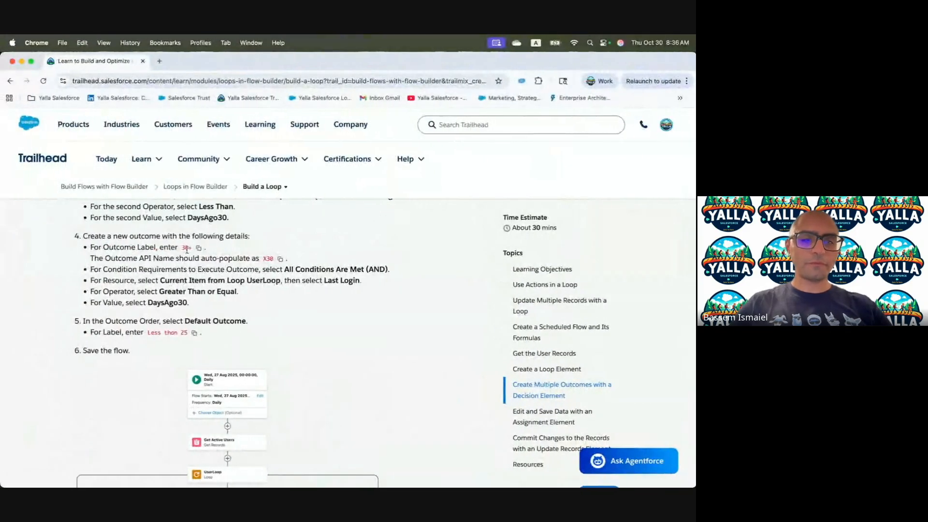
{"action": "scroll", "coordinate": [239, 317], "scroll_direction": "down", "scroll_amount": 3}
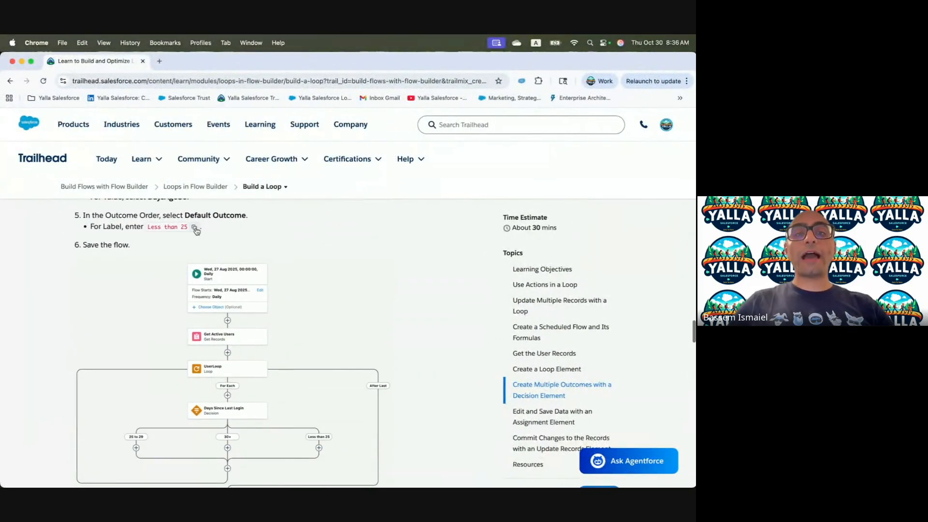
{"action": "key", "text": "ctrl+Right"}
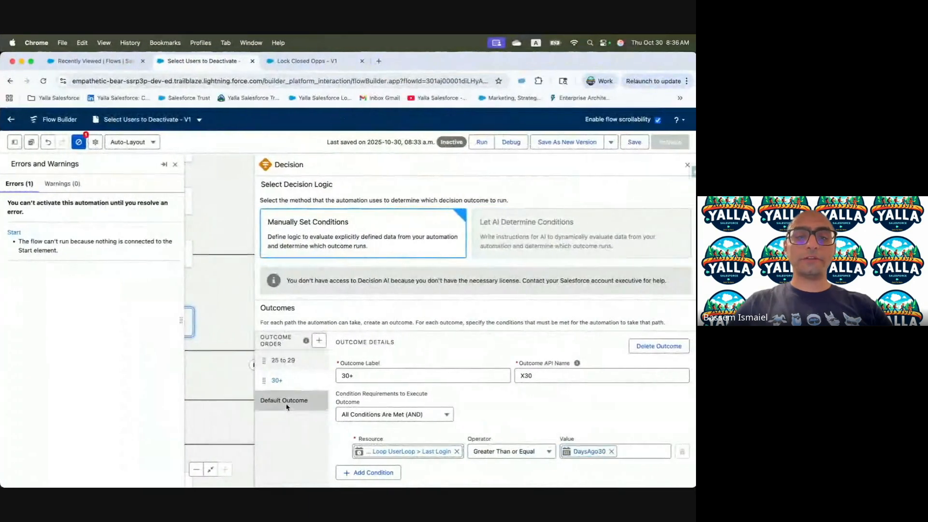
{"action": "left_click", "coordinate": [278, 399]}
{"action": "left_click_drag", "start_coordinate": [364, 368], "coordinate": [402, 375]}
{"action": "key", "text": "super+a"}
{"action": "type", "text": "Less than 25"}
{"action": "left_click", "coordinate": [585, 403]}
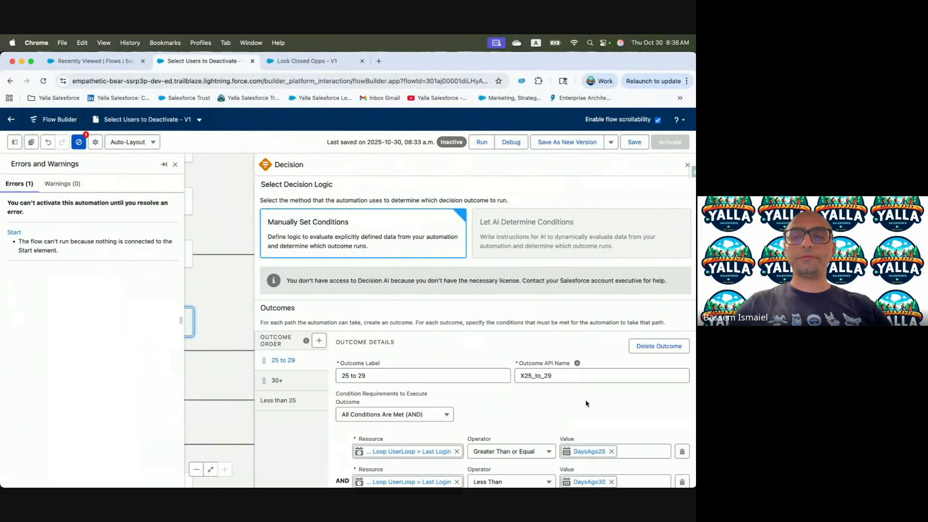
{"action": "left_click", "coordinate": [686, 166]}
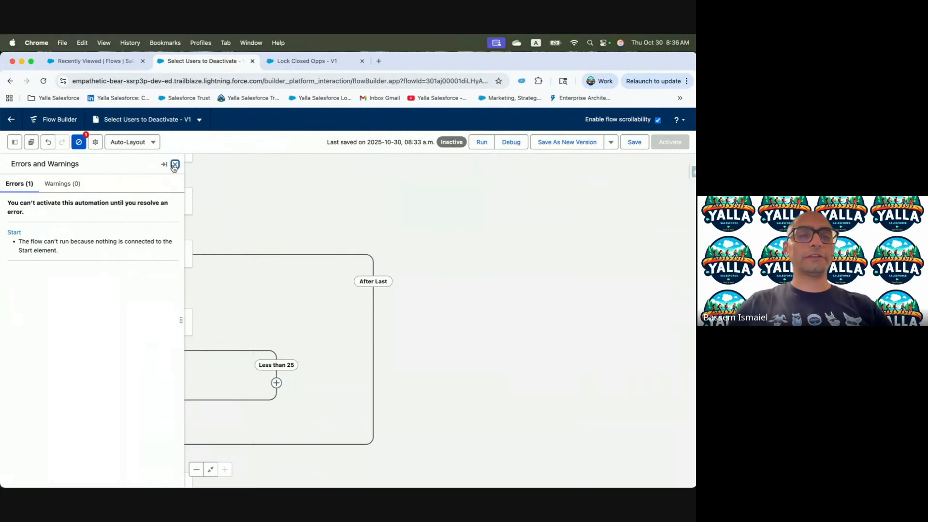
{"action": "left_click", "coordinate": [175, 165]}
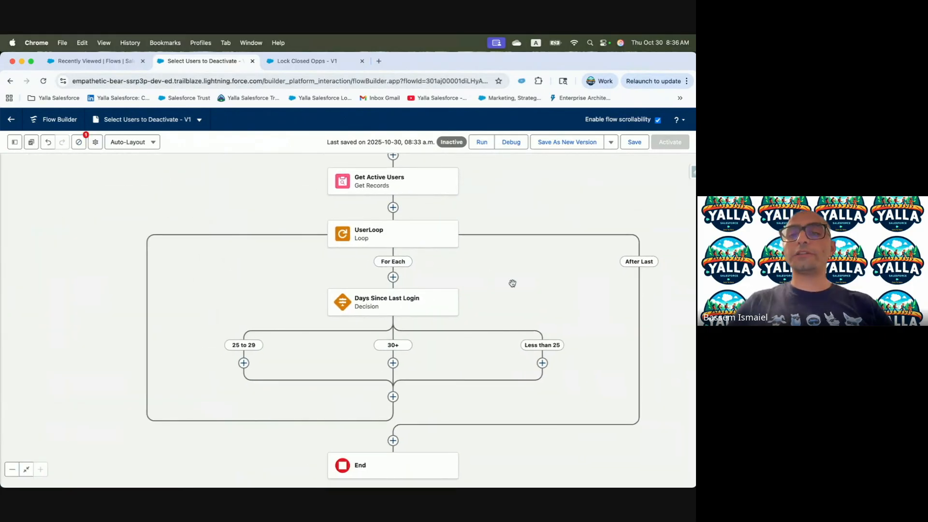
Review Trailhead's Edit and Save Data with an Assignment Element section and copy the label Deactivate Current User.
{"action": "key", "text": "ctrl+Left"}
{"action": "scroll", "coordinate": [255, 393], "scroll_direction": "down", "scroll_amount": 4}
{"action": "scroll", "coordinate": [253, 393], "scroll_direction": "down", "scroll_amount": 3}
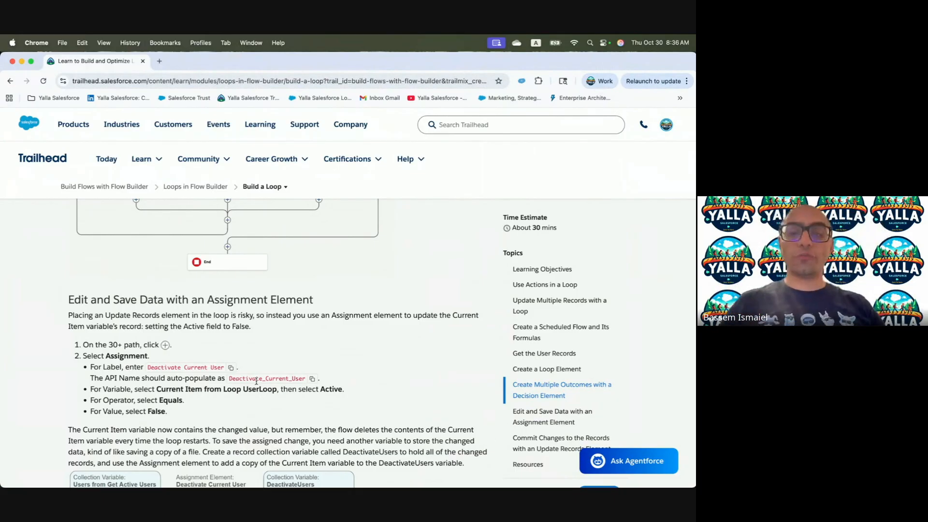
{"action": "key", "text": "ctrl+Right"}
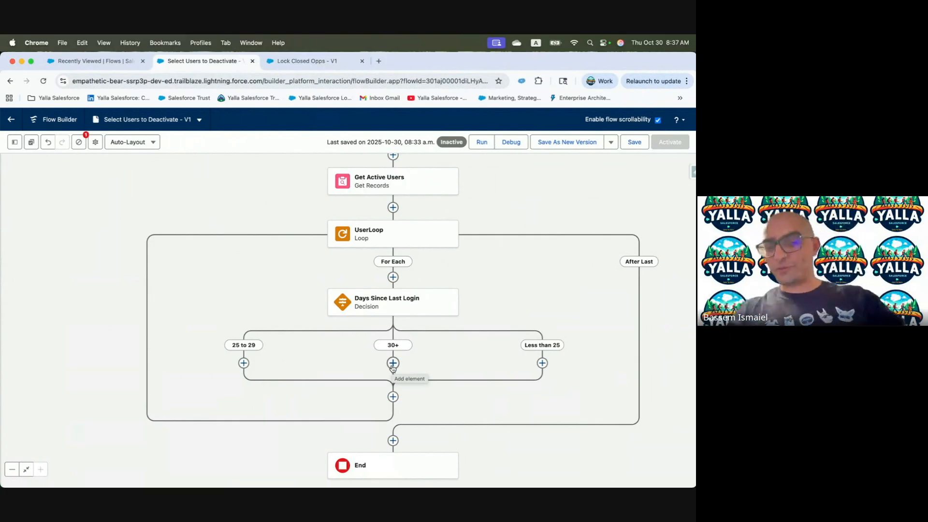
{"action": "key", "text": "ctrl+Left"}
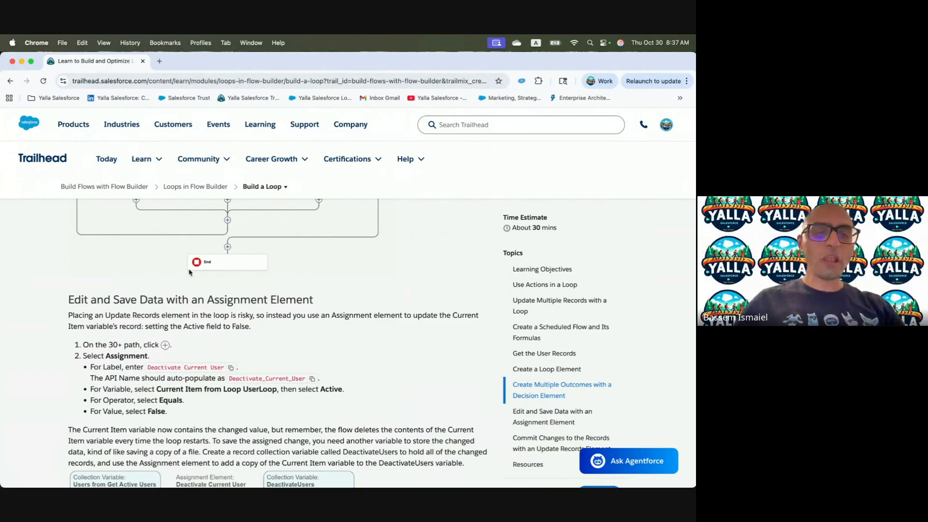
{"action": "scroll", "coordinate": [174, 351], "scroll_direction": "down", "scroll_amount": 2}
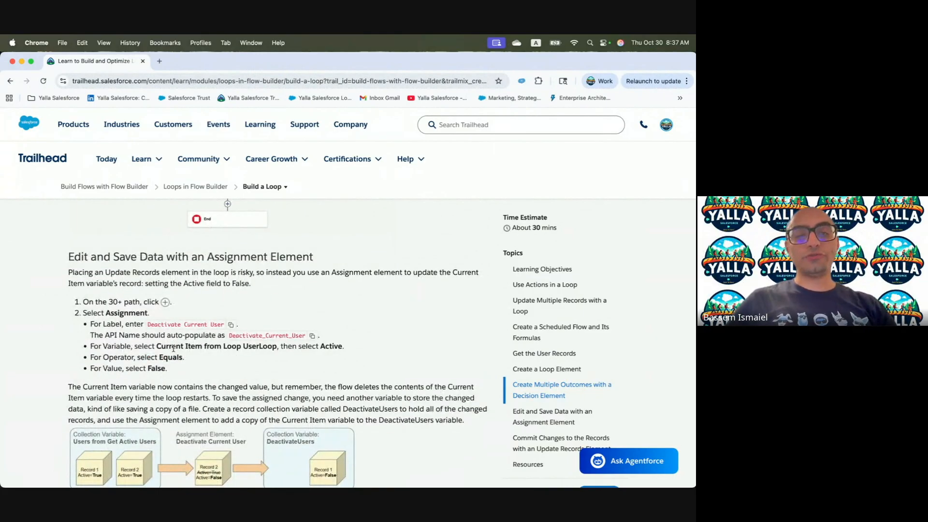
{"action": "left_click", "coordinate": [231, 326]}
{"action": "key", "text": "ctrl+Right"}
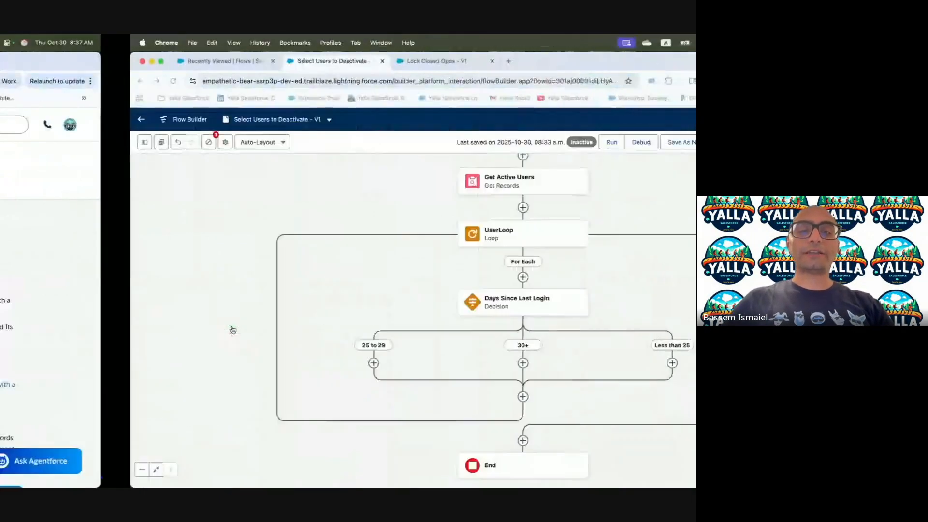
Add an Assignment element on the 30+ path with Deactivate Current User as its label and description.
{"action": "left_click", "coordinate": [396, 363]}
{"action": "type", "text": "Assi"}
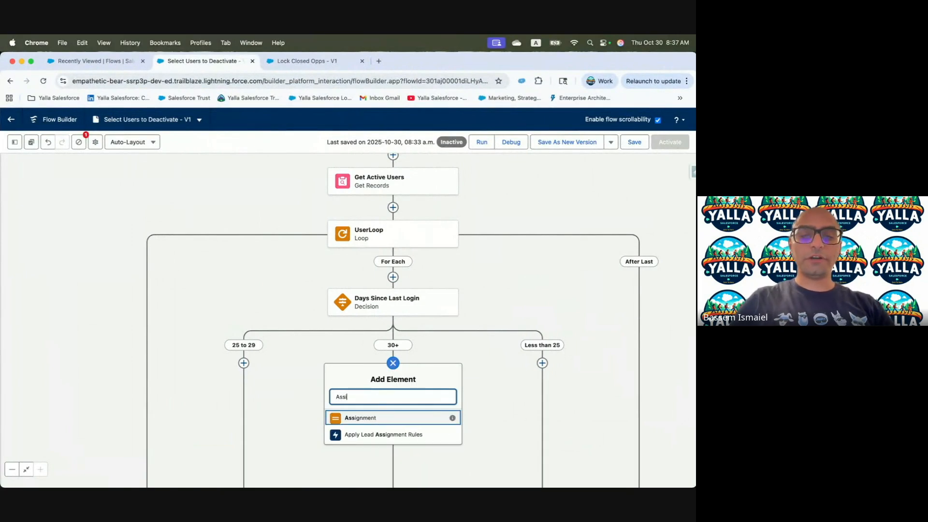
{"action": "left_click", "coordinate": [391, 418]}
{"action": "key", "text": "super+v"}
{"action": "left_click", "coordinate": [535, 199]}
{"action": "left_click", "coordinate": [442, 232]}
{"action": "key", "text": "super+v"}
Check Trailhead for the assignment's settings and set its variable to Current Item from Loop UserLoop > Active.
{"action": "key", "text": "ctrl+Left"}
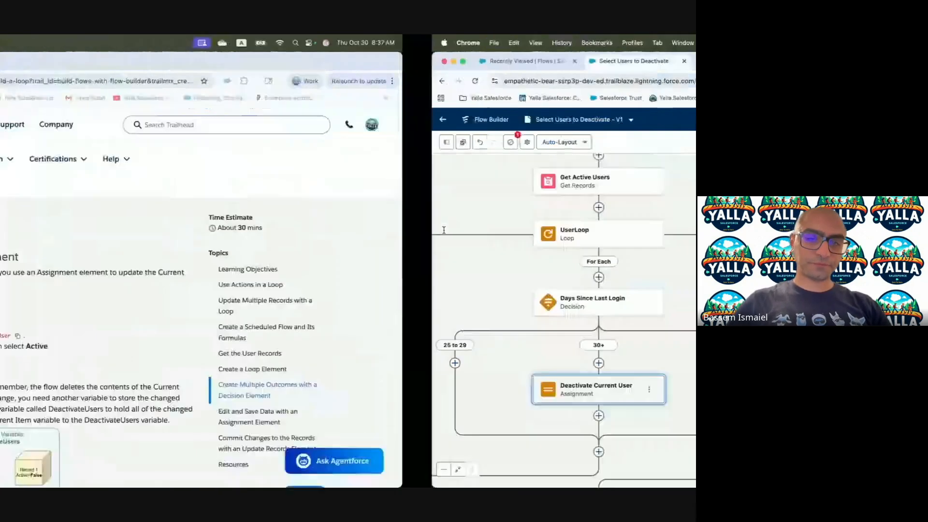
{"action": "scroll", "coordinate": [279, 375], "scroll_direction": "down", "scroll_amount": 4}
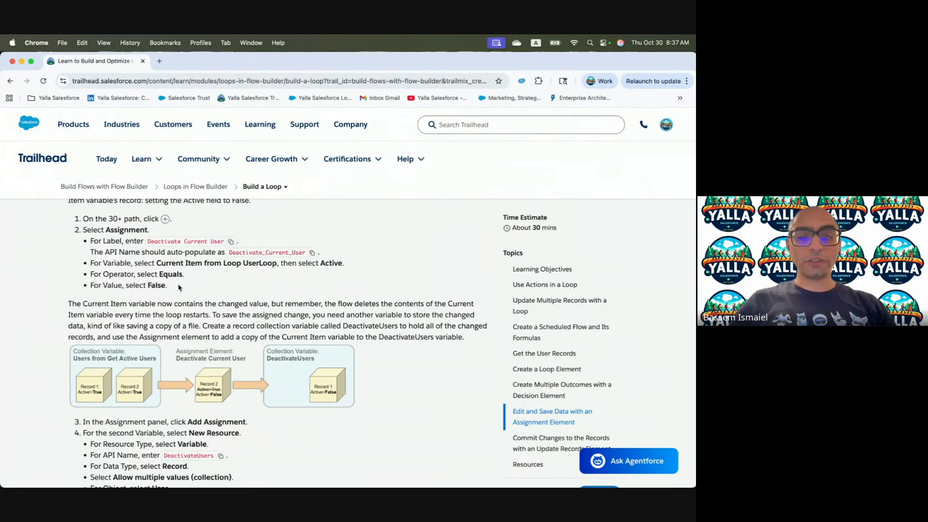
{"action": "key", "text": "ctrl+Right"}
{"action": "left_click", "coordinate": [401, 307]}
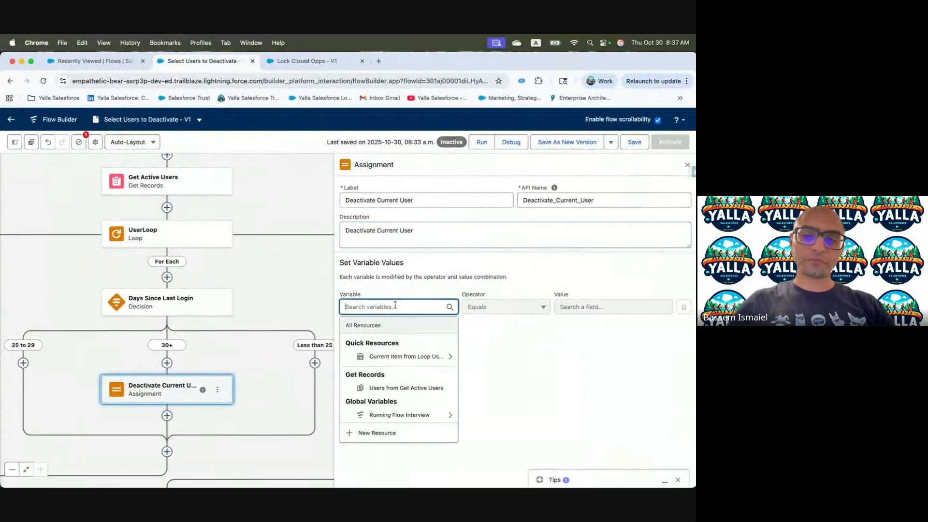
{"action": "left_click", "coordinate": [412, 358]}
{"action": "type", "text": "Act"}
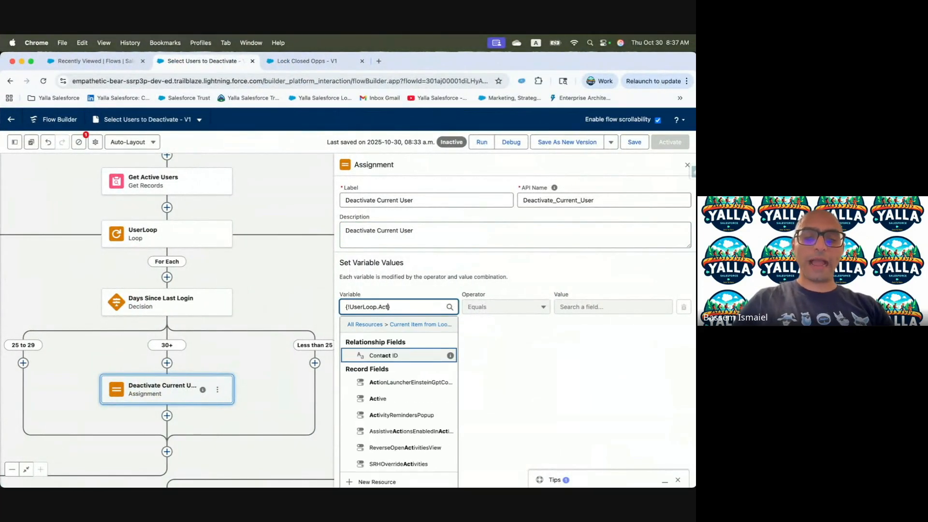
{"action": "type", "text": "ive"}
{"action": "left_click", "coordinate": [387, 355]}
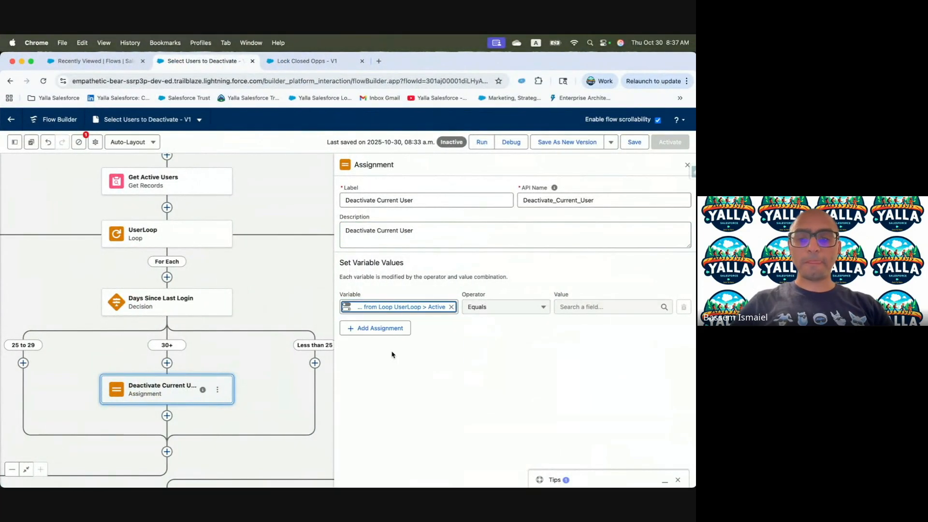
Set the value of the UserLoop > Active assignment to the global constant False.
{"action": "left_click", "coordinate": [600, 308]}
{"action": "type", "text": "false"}
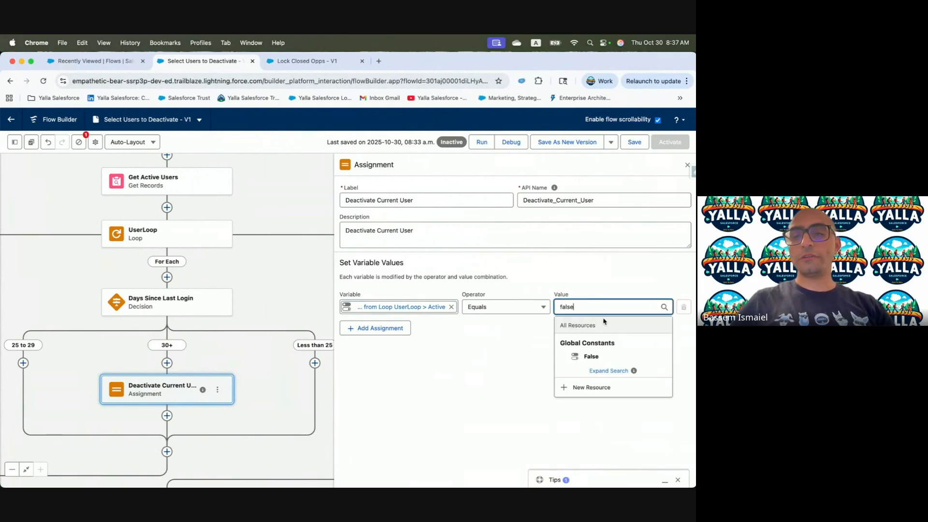
{"action": "left_click", "coordinate": [593, 357]}
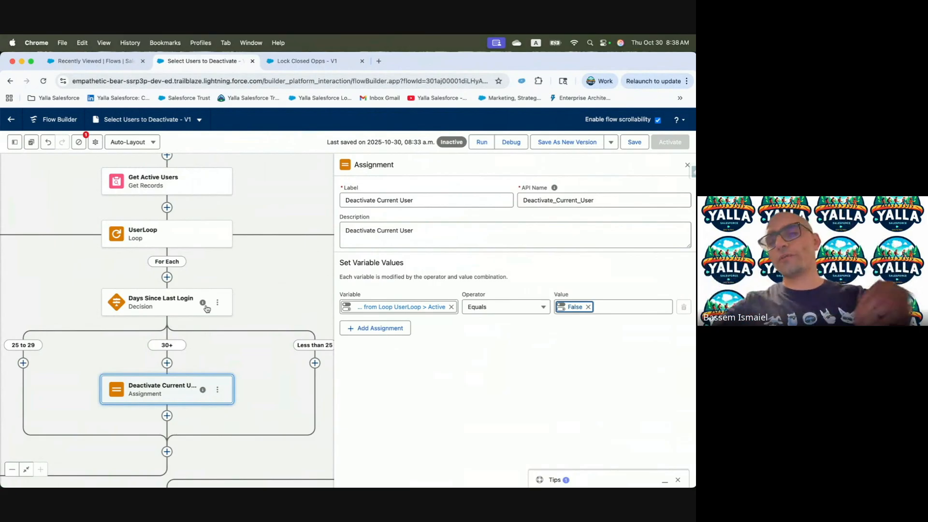
Review Trailhead's instructions for storing the changed records through a second assignment line and a new DeactivateUsers variable.
{"action": "key", "text": "ctrl+Left"}
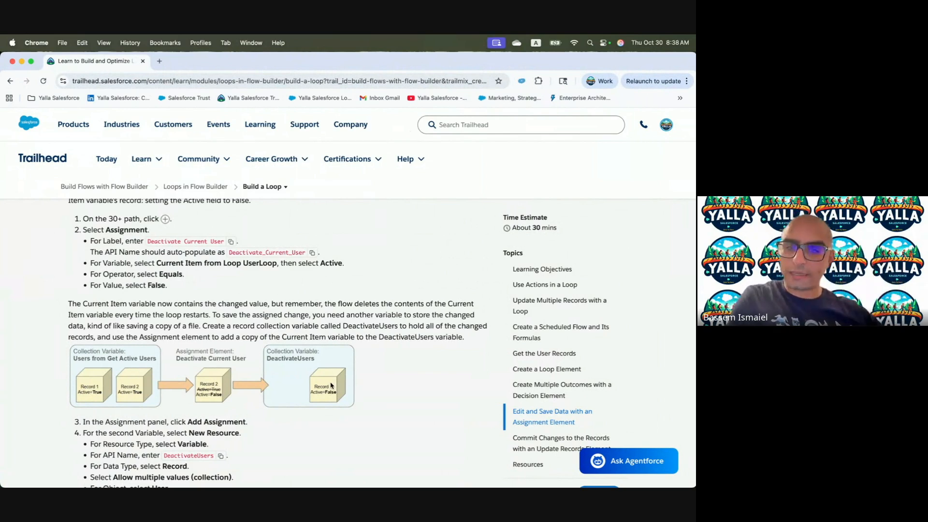
{"action": "scroll", "coordinate": [300, 396], "scroll_direction": "down", "scroll_amount": 3}
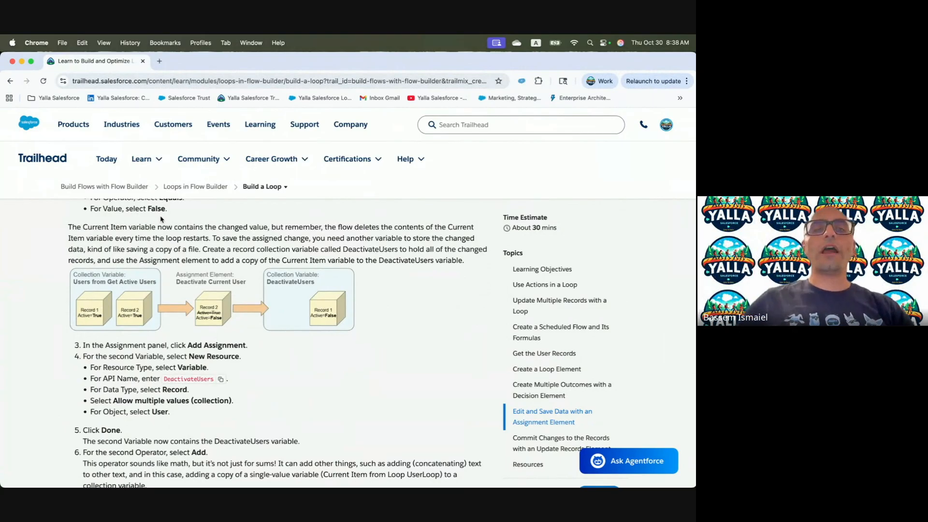
{"action": "scroll", "coordinate": [246, 242], "scroll_direction": "down", "scroll_amount": 2}
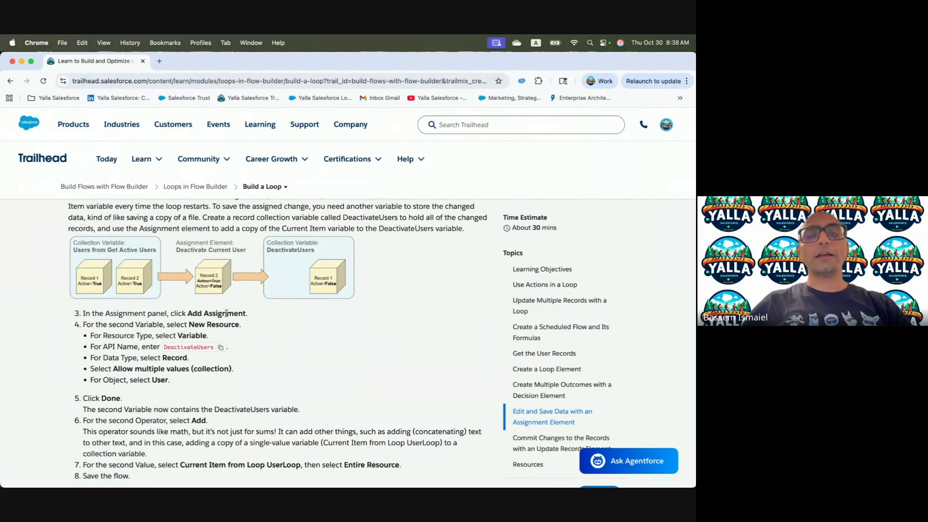
{"action": "scroll", "coordinate": [238, 316], "scroll_direction": "down", "scroll_amount": 1}
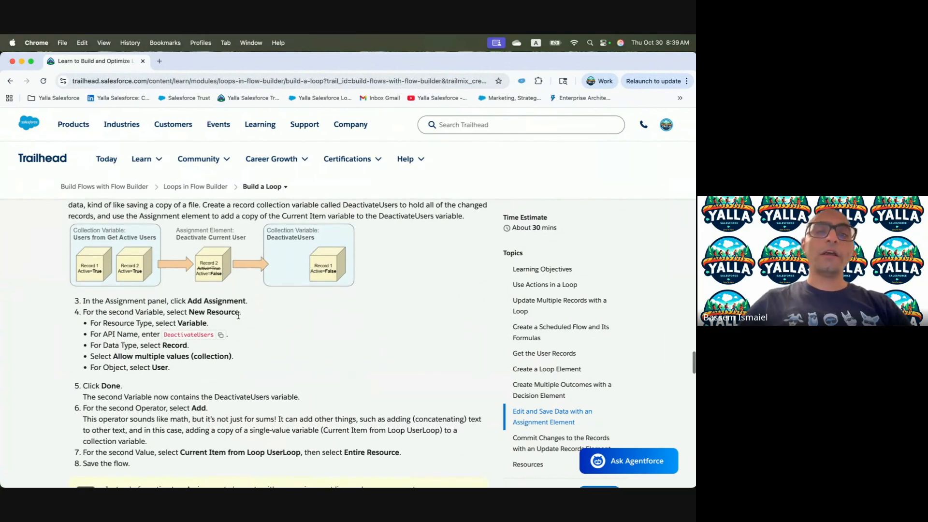
{"action": "left_click_drag", "start_coordinate": [187, 312], "coordinate": [83, 312]}
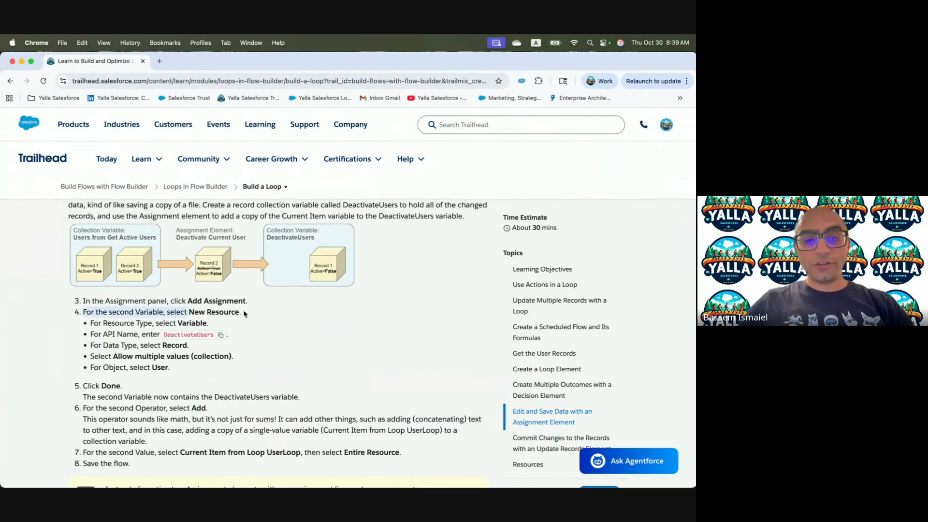
{"action": "left_click", "coordinate": [245, 315]}
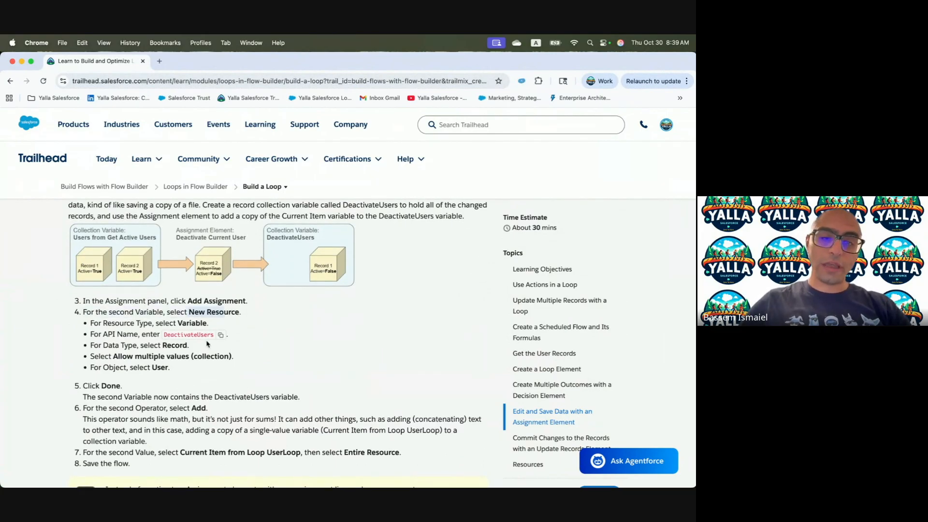
Add a second assignment line in the flow and start a new resource of type Variable for it.
{"action": "key", "text": "ctrl+Right"}
{"action": "left_click", "coordinate": [363, 331]}
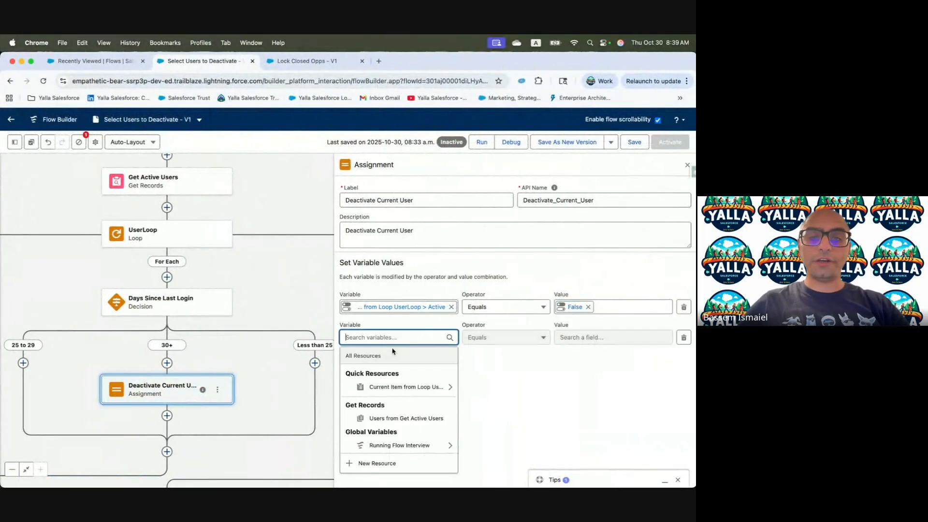
{"action": "left_click", "coordinate": [394, 464]}
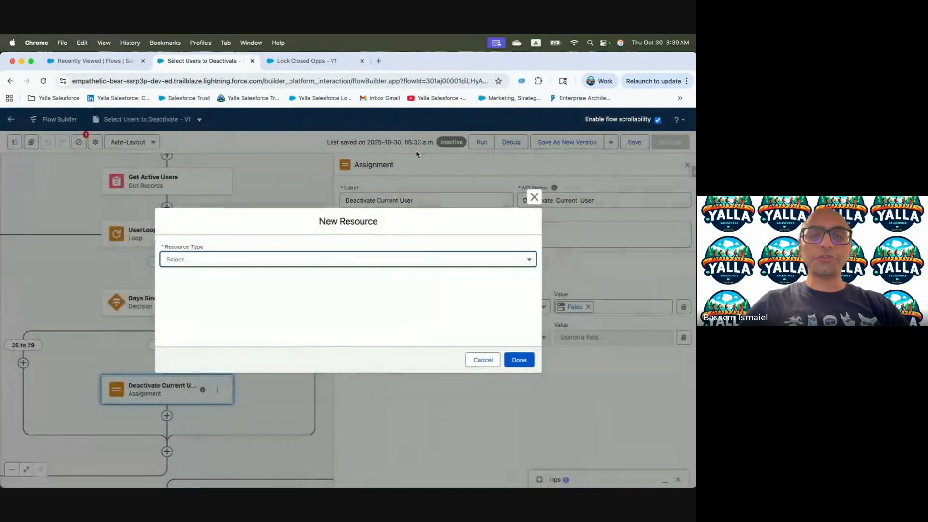
{"action": "left_click", "coordinate": [239, 256]}
{"action": "left_click", "coordinate": [209, 280]}
{"action": "left_click", "coordinate": [218, 274]}
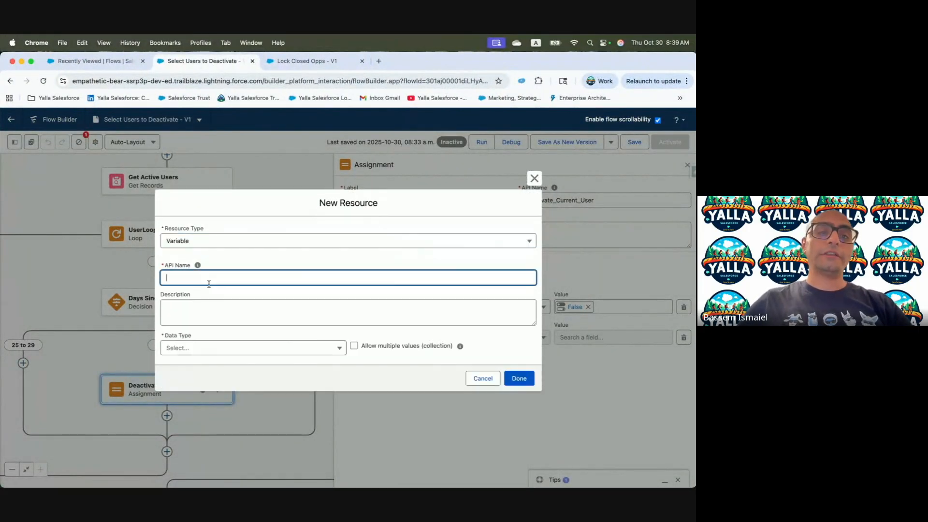
Copy the API name DeactivateUsers from Trailhead and use it as the new variable's API name and description.
{"action": "key", "text": "ctrl+Left"}
{"action": "left_click", "coordinate": [220, 338]}
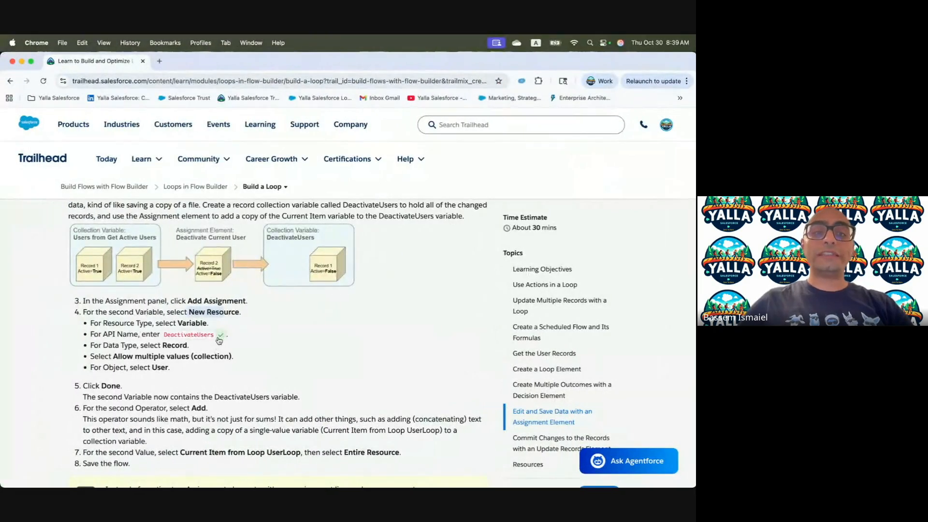
{"action": "key", "text": "ctrl+Right"}
{"action": "key", "text": "super+v"}
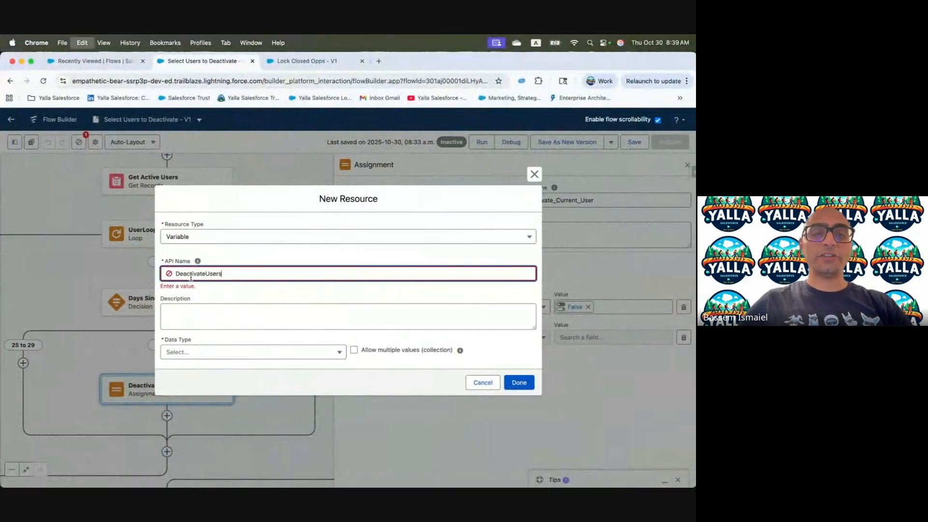
{"action": "left_click", "coordinate": [253, 308]}
{"action": "key", "text": "super+v"}
Make the variable a Record type for the User object, allow multiple values (collection), and finish creating it.
{"action": "left_click", "coordinate": [261, 347]}
{"action": "left_click", "coordinate": [226, 382]}
{"action": "left_click", "coordinate": [232, 348]}
{"action": "type", "text": "User"}
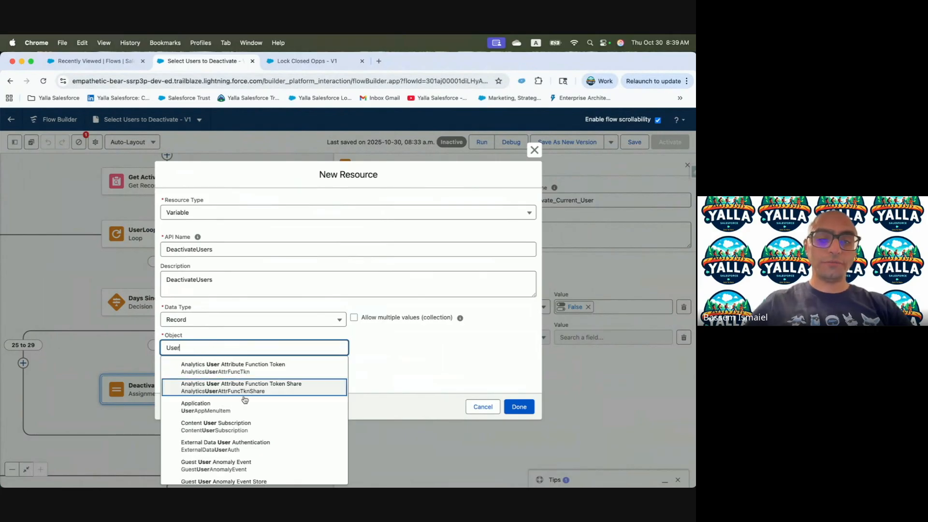
{"action": "scroll", "coordinate": [238, 407], "scroll_direction": "down", "scroll_amount": 5}
{"action": "scroll", "coordinate": [238, 407], "scroll_direction": "down", "scroll_amount": 5}
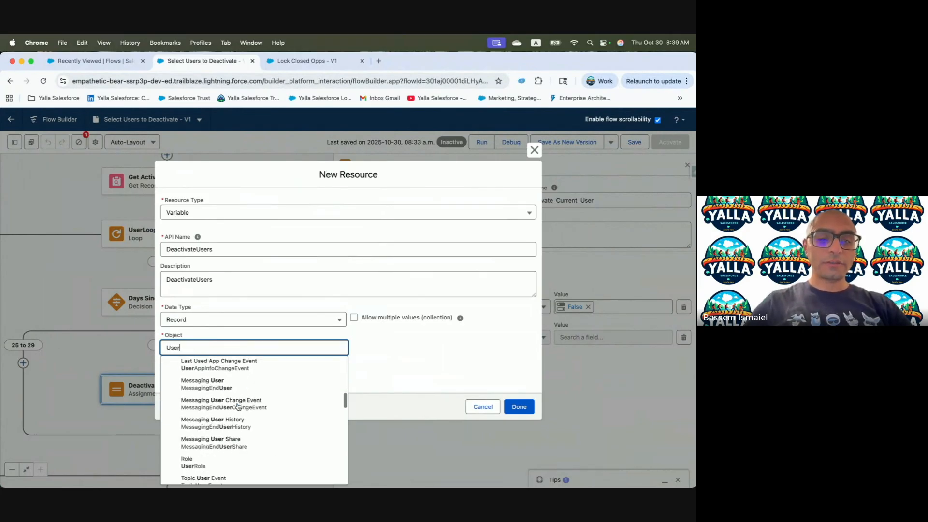
{"action": "left_click", "coordinate": [188, 457]}
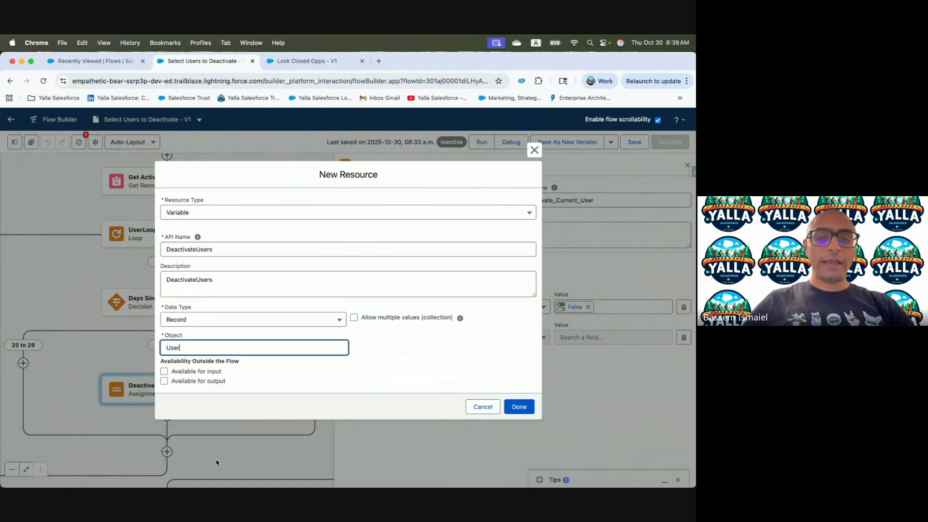
{"action": "left_click", "coordinate": [354, 318]}
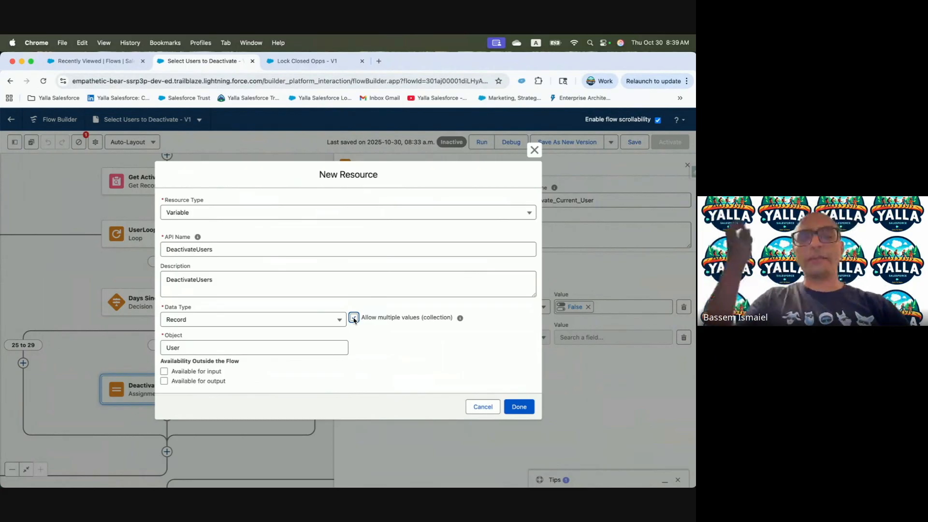
{"action": "left_click", "coordinate": [519, 406]}
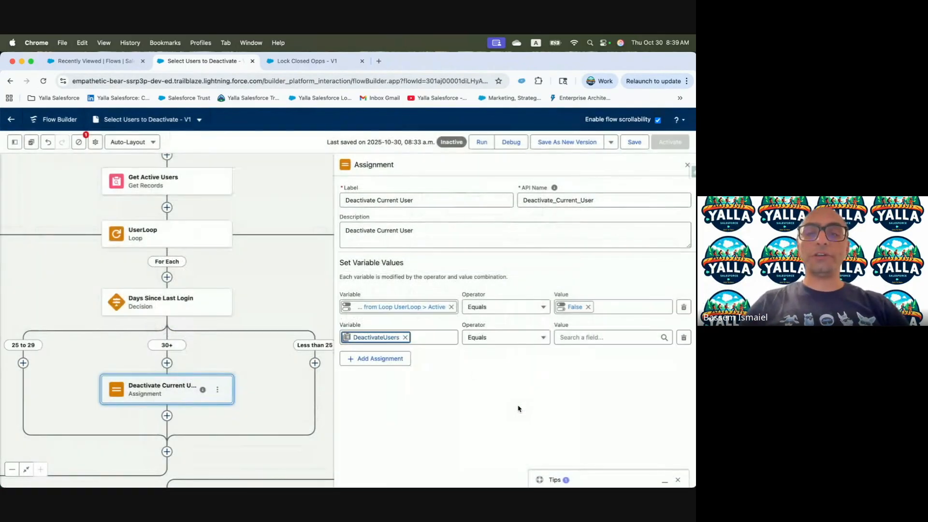
Set the DeactivateUsers assignment's operator to Add and its value to the entire Current Item from Loop UserLoop.
{"action": "left_click", "coordinate": [493, 338]}
{"action": "left_click", "coordinate": [498, 224]}
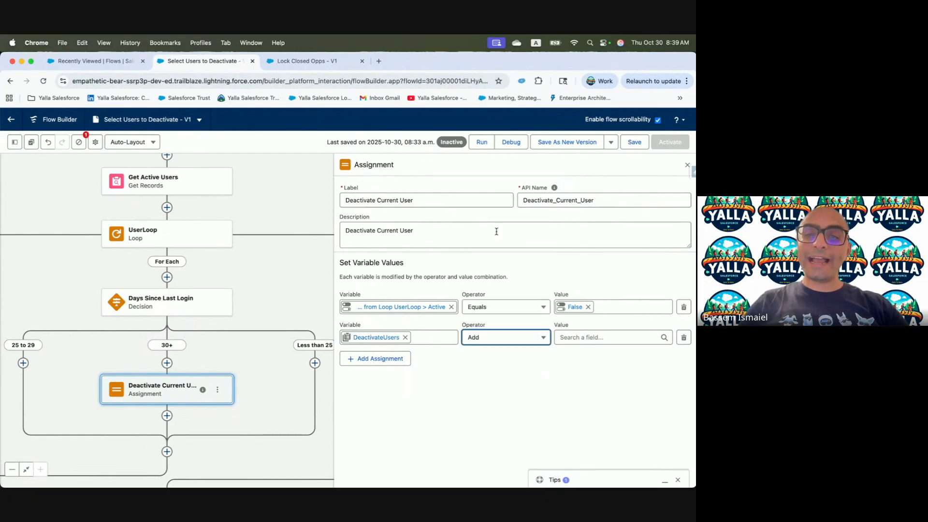
{"action": "left_click", "coordinate": [595, 337]}
{"action": "left_click", "coordinate": [602, 387]}
{"action": "left_click", "coordinate": [601, 376]}
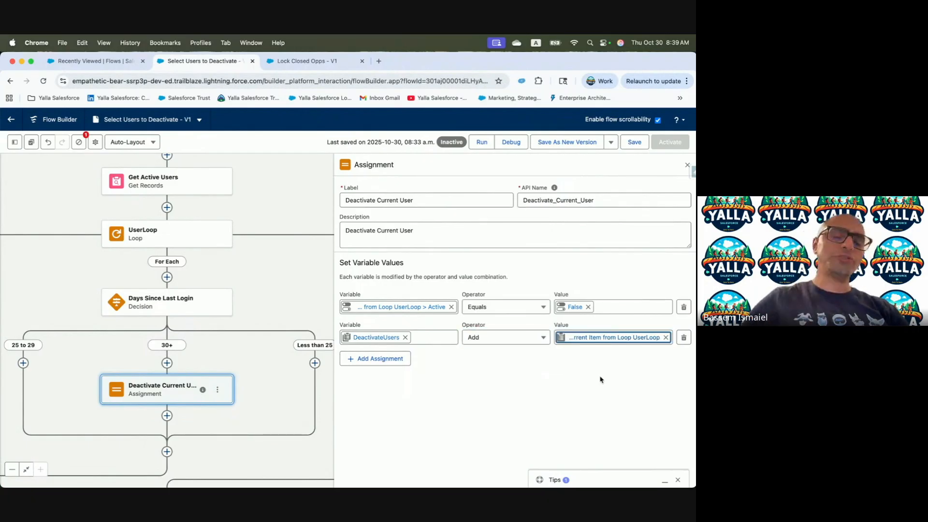
Check the remaining assignment instructions in Trailhead and read the Commit Changes to the Records with an Update Records Element section.
{"action": "key", "text": "ctrl+Left"}
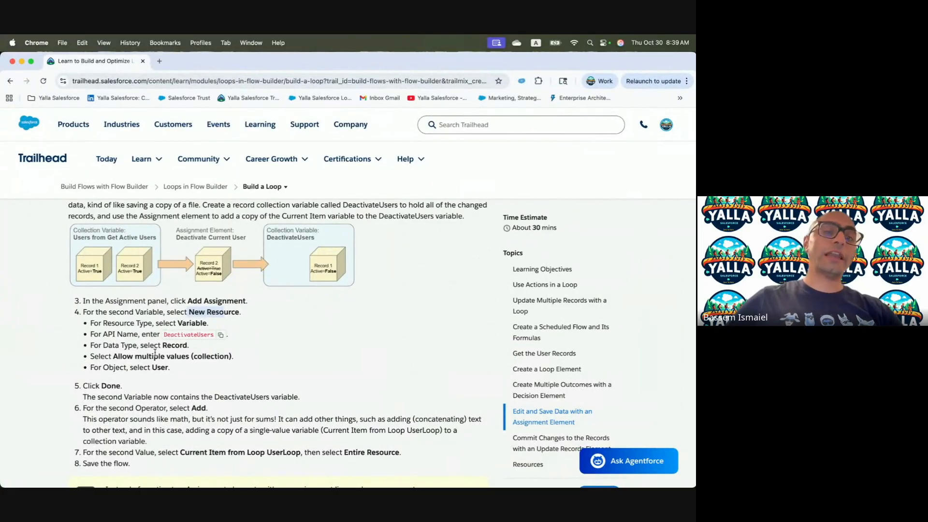
{"action": "scroll", "coordinate": [241, 366], "scroll_direction": "down", "scroll_amount": 3}
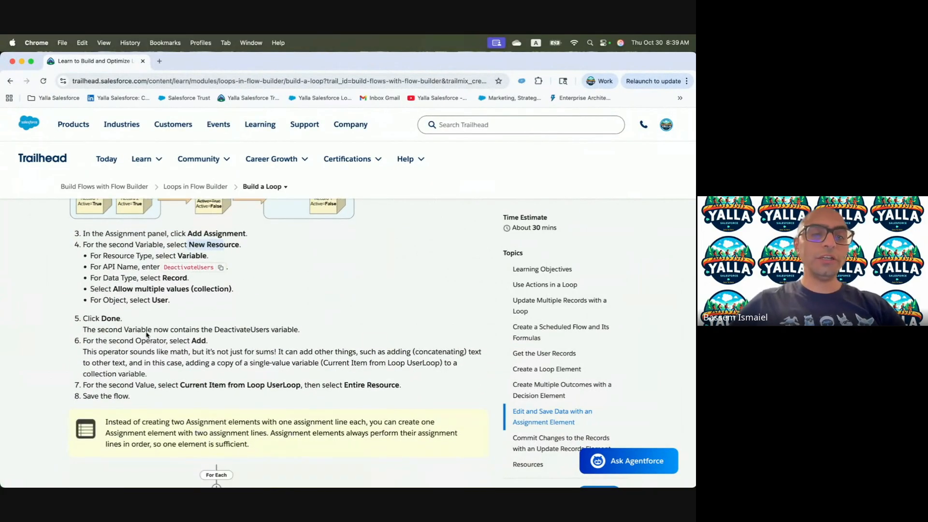
{"action": "left_click_drag", "start_coordinate": [117, 340], "coordinate": [236, 345]}
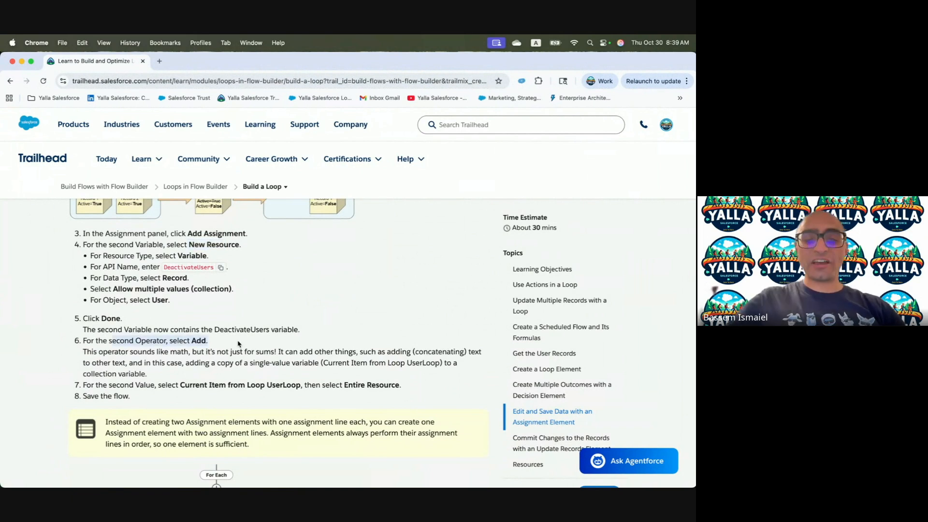
{"action": "scroll", "coordinate": [281, 375], "scroll_direction": "down", "scroll_amount": 2}
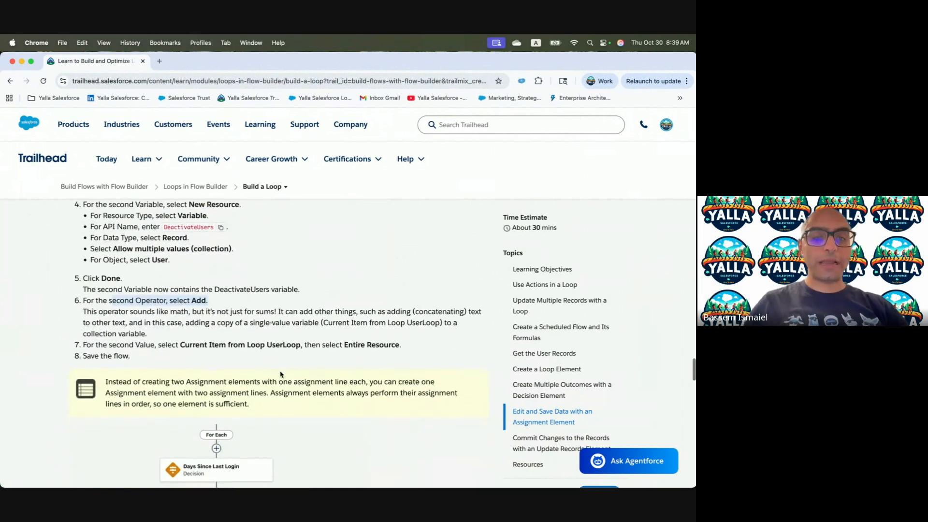
{"action": "scroll", "coordinate": [281, 375], "scroll_direction": "down", "scroll_amount": 10}
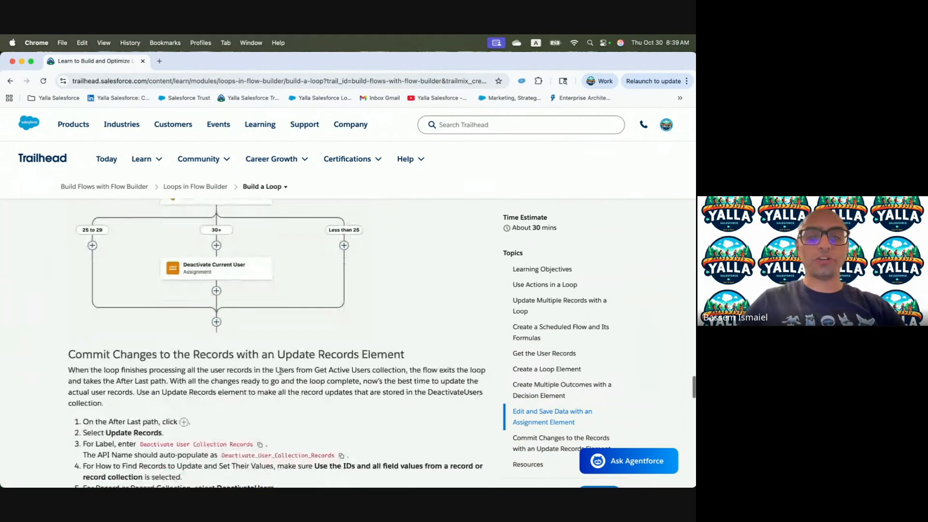
{"action": "key", "text": "ctrl+Right"}
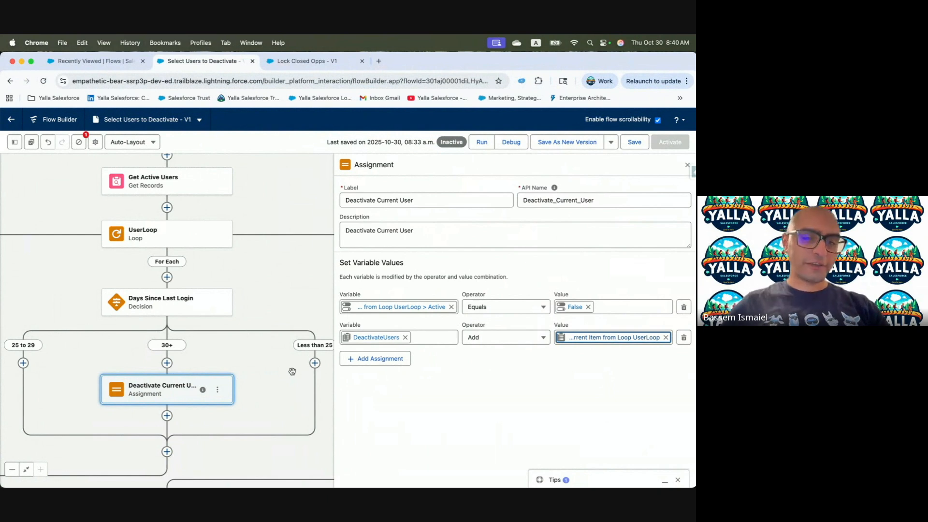
{"action": "key", "text": "ctrl+Left"}
{"action": "scroll", "coordinate": [208, 412], "scroll_direction": "down", "scroll_amount": 6}
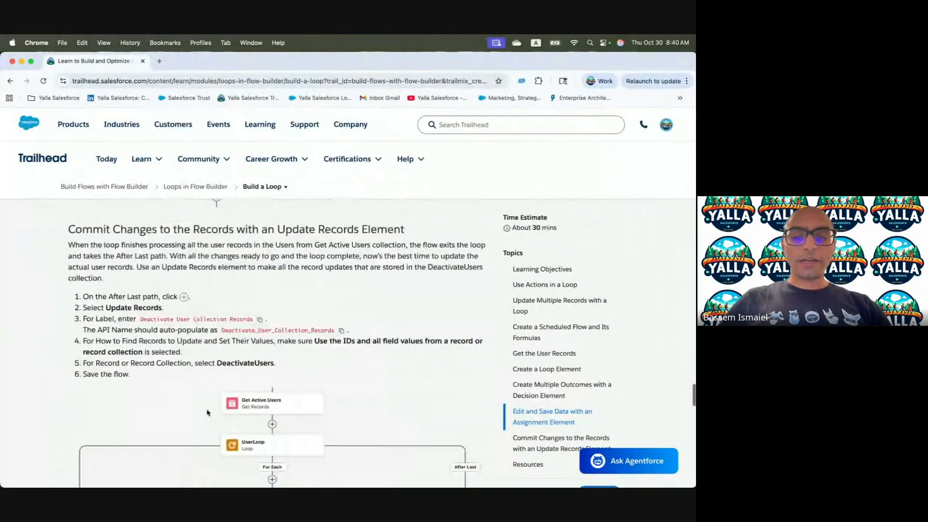
{"action": "scroll", "coordinate": [208, 412], "scroll_direction": "down", "scroll_amount": 5}
{"action": "scroll", "coordinate": [208, 412], "scroll_direction": "up", "scroll_amount": 8}
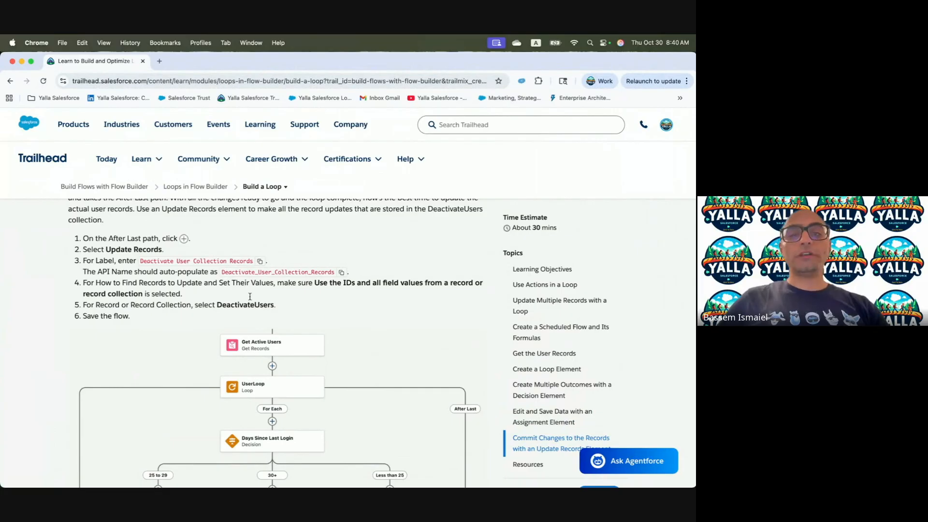
Close the Assignment details in the flow and add an Update Records element on the After Last path before End.
{"action": "key", "text": "ctrl+Right"}
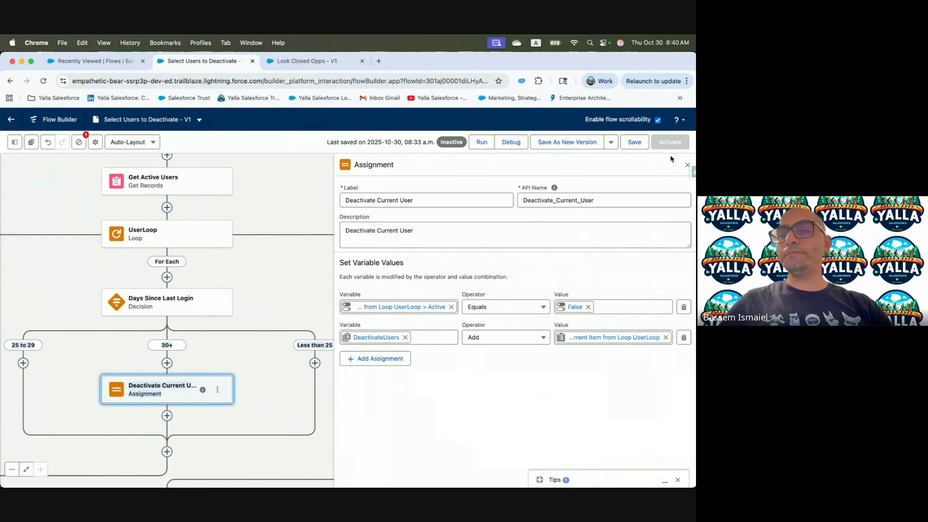
{"action": "left_click", "coordinate": [687, 165]}
{"action": "left_click_drag", "start_coordinate": [428, 381], "coordinate": [555, 193]}
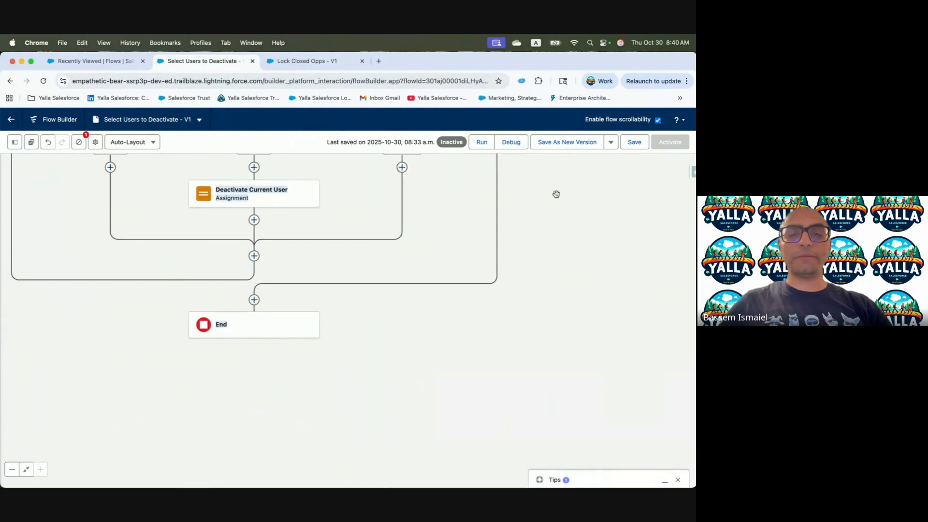
{"action": "left_click", "coordinate": [254, 300]}
{"action": "type", "text": "update"}
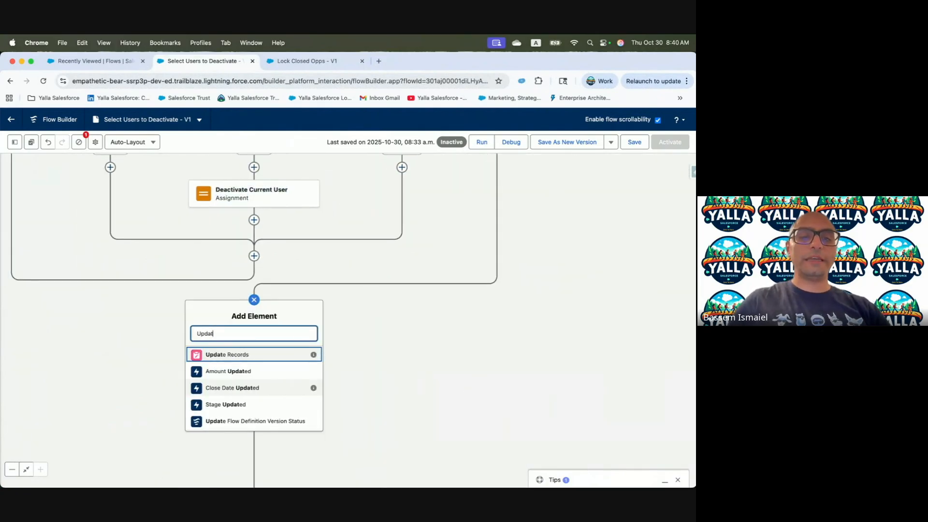
{"action": "left_click", "coordinate": [242, 357]}
Label the Update Records element Deactivate User Collection Records and select DeactivateUsers as its record collection.
{"action": "type", "text": "Deactivate User Collection Records"}
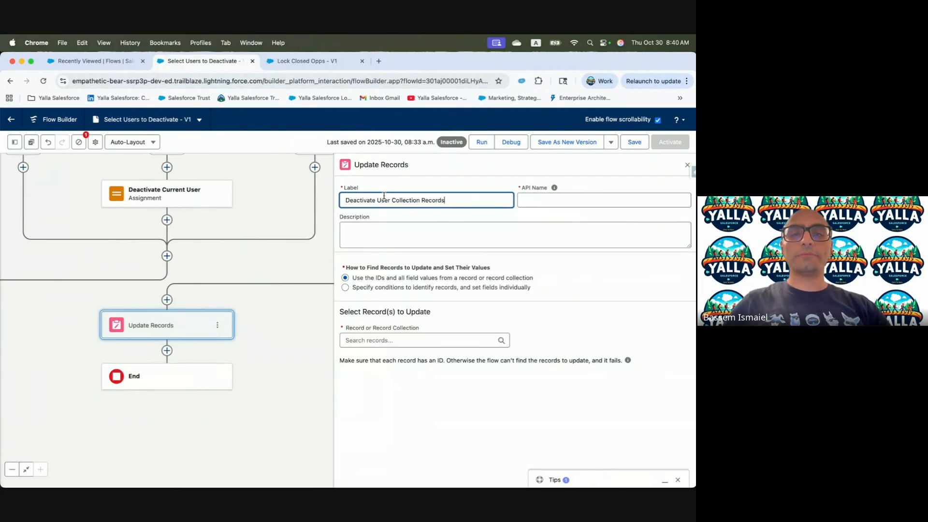
{"action": "key", "text": "Tab"}
{"action": "left_click", "coordinate": [405, 230]}
{"action": "left_click", "coordinate": [382, 340]}
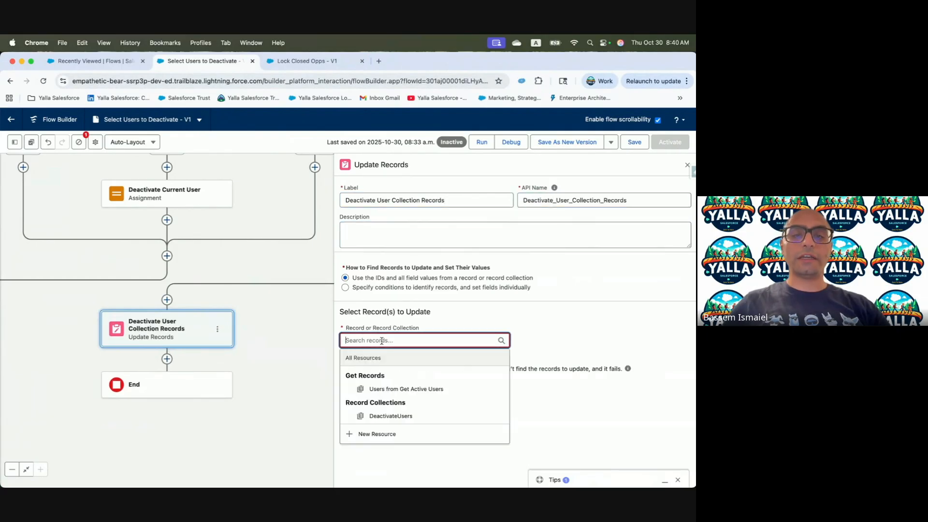
{"action": "left_click", "coordinate": [391, 415]}
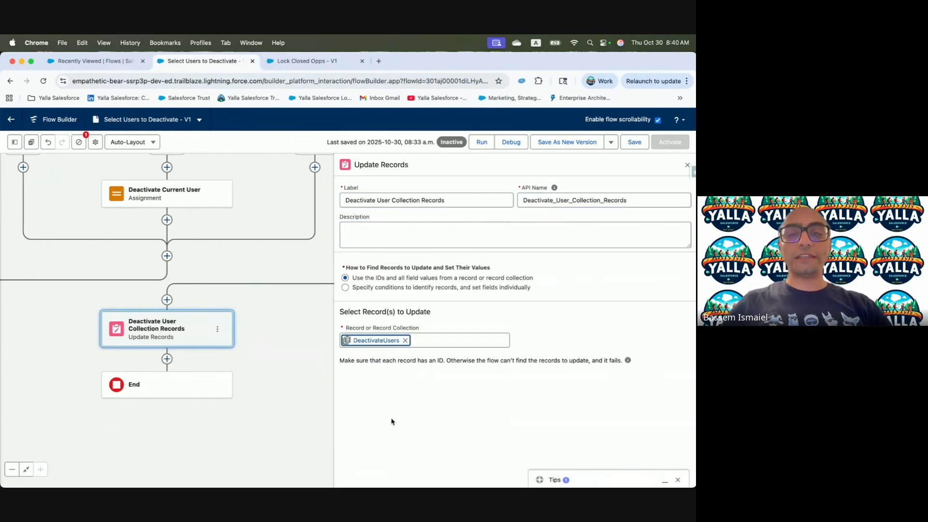
Compare the finished flow with the Trailhead instructions and diagram, and save the Select Users to Deactivate flow.
{"action": "key", "text": "ctrl+Left"}
{"action": "scroll", "coordinate": [328, 401], "scroll_direction": "down", "scroll_amount": 10}
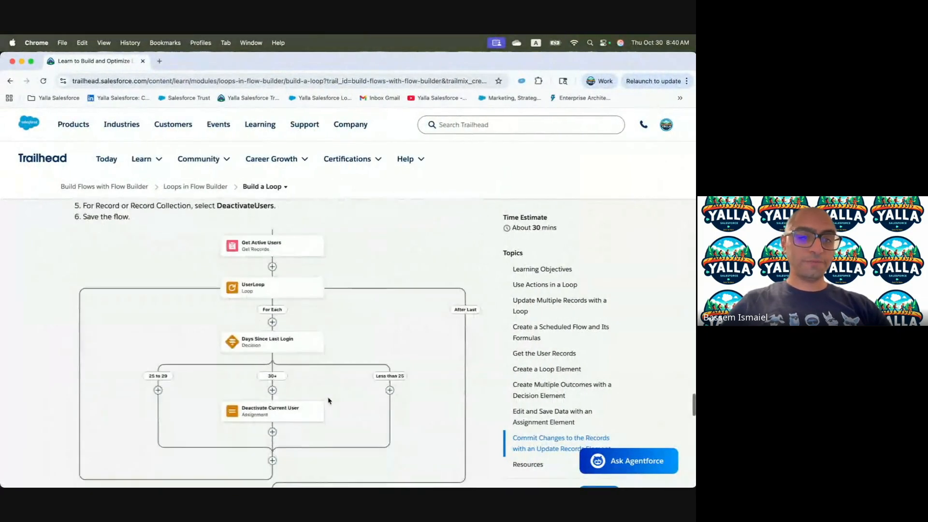
{"action": "scroll", "coordinate": [328, 401], "scroll_direction": "up", "scroll_amount": 6}
{"action": "scroll", "coordinate": [328, 401], "scroll_direction": "down", "scroll_amount": 5}
{"action": "key", "text": "ctrl+Right"}
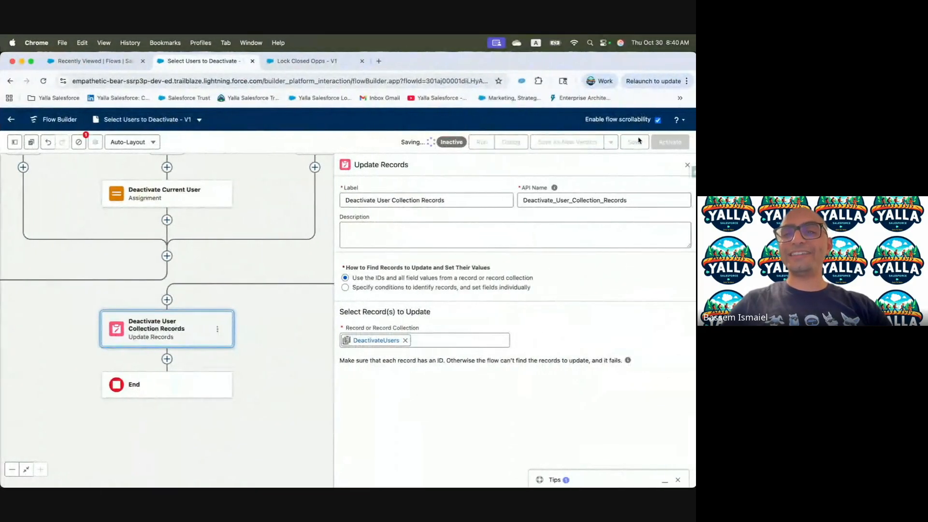
{"action": "scroll", "coordinate": [220, 285], "scroll_direction": "up", "scroll_amount": 5}
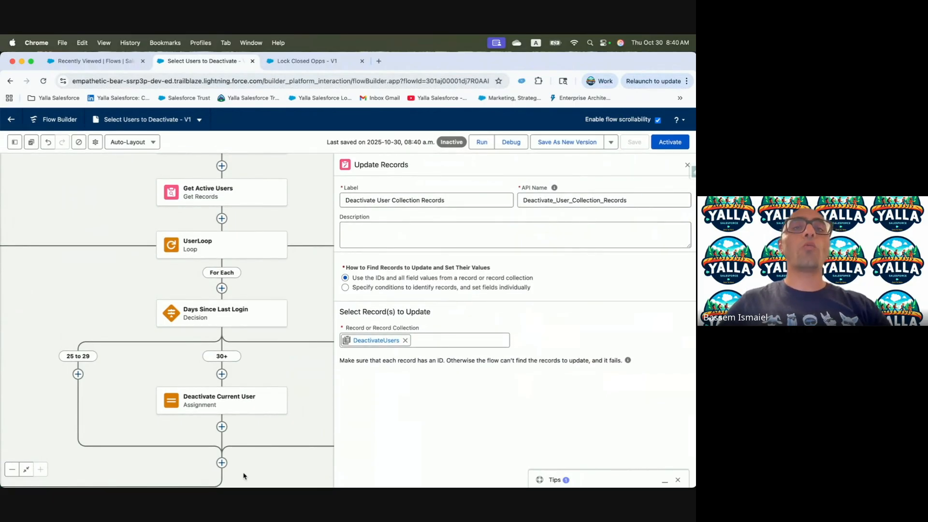
Read the hands-on challenge Loop Multiple Records Through an Action in Trailhead, down to the flow type and input variable requirements.
{"action": "key", "text": "ctrl+Left"}
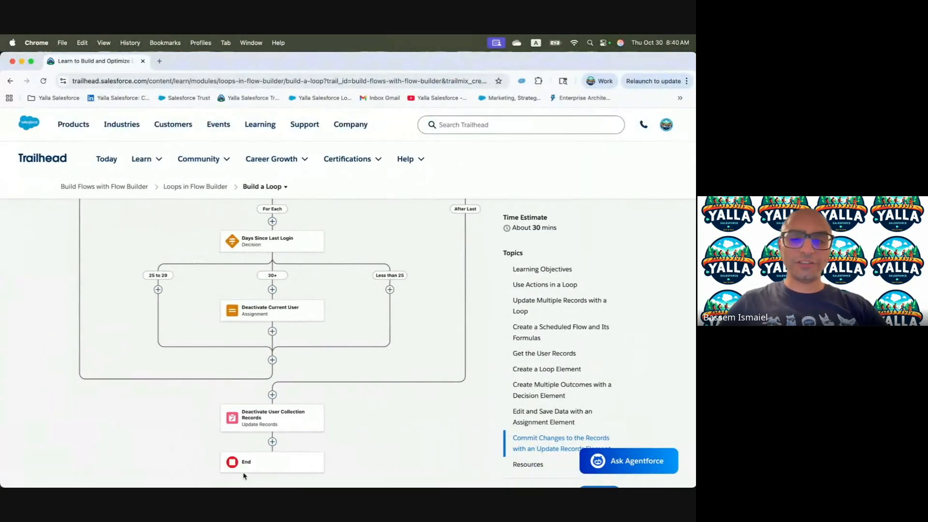
{"action": "scroll", "coordinate": [249, 425], "scroll_direction": "down", "scroll_amount": 5}
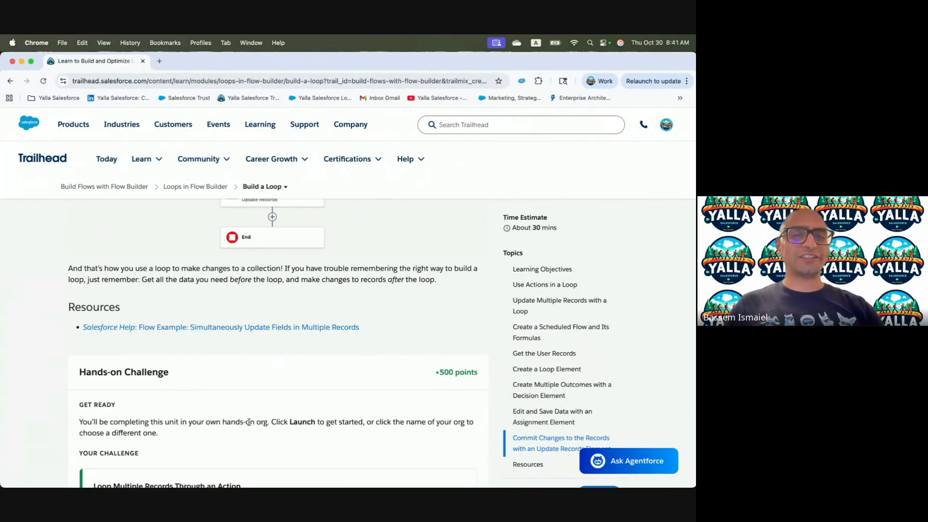
{"action": "scroll", "coordinate": [249, 423], "scroll_direction": "down", "scroll_amount": 3}
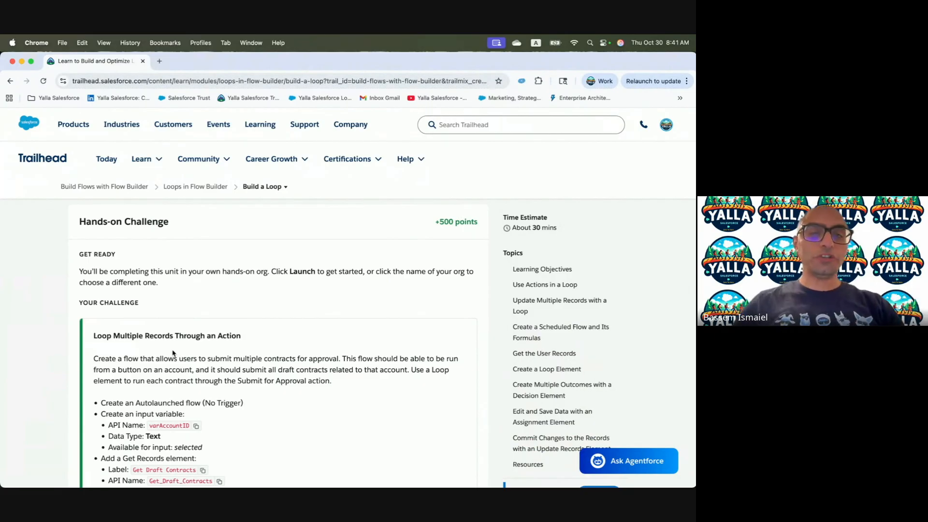
{"action": "left_click_drag", "start_coordinate": [87, 344], "coordinate": [254, 341]}
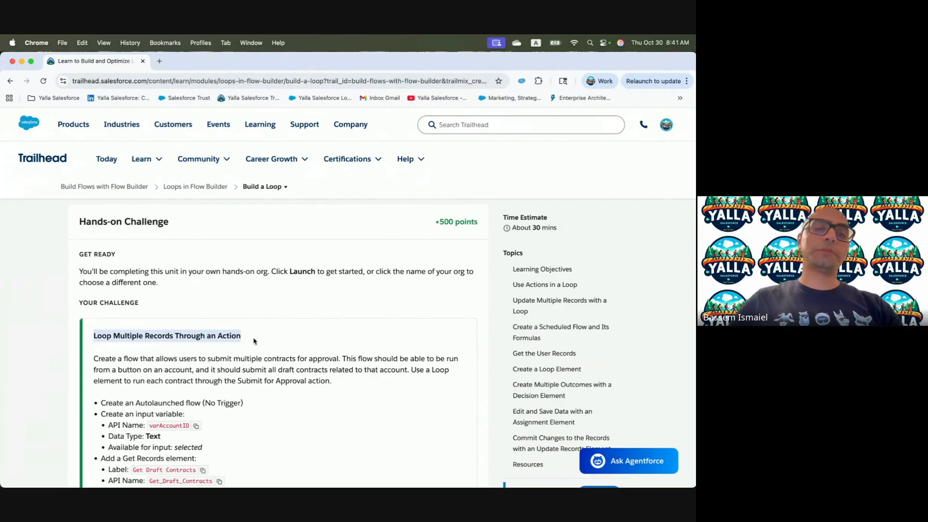
{"action": "scroll", "coordinate": [254, 341], "scroll_direction": "down", "scroll_amount": 1}
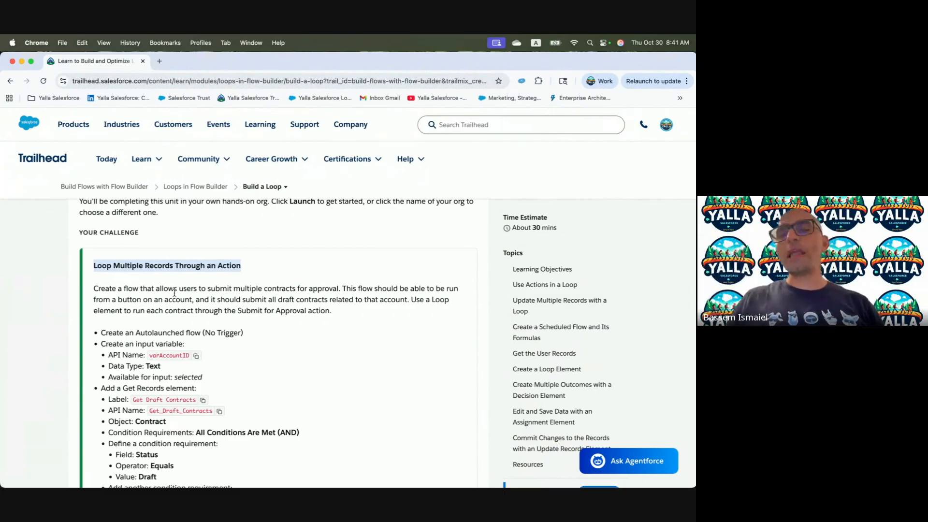
{"action": "scroll", "coordinate": [290, 338], "scroll_direction": "down", "scroll_amount": 2}
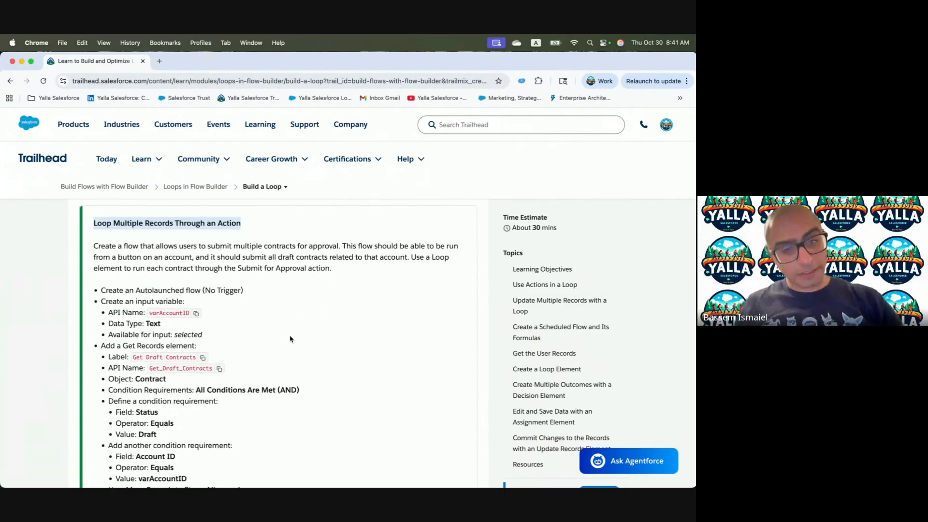
{"action": "left_click_drag", "start_coordinate": [93, 290], "coordinate": [283, 293]}
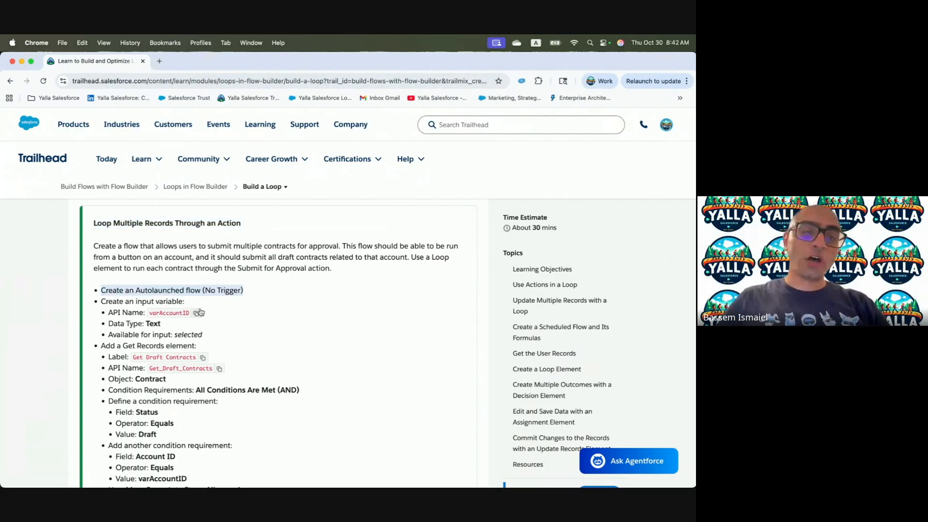
Create a new Autolaunched Flow (No Trigger) from the org's Flows list.
{"action": "key", "text": "ctrl+Right"}
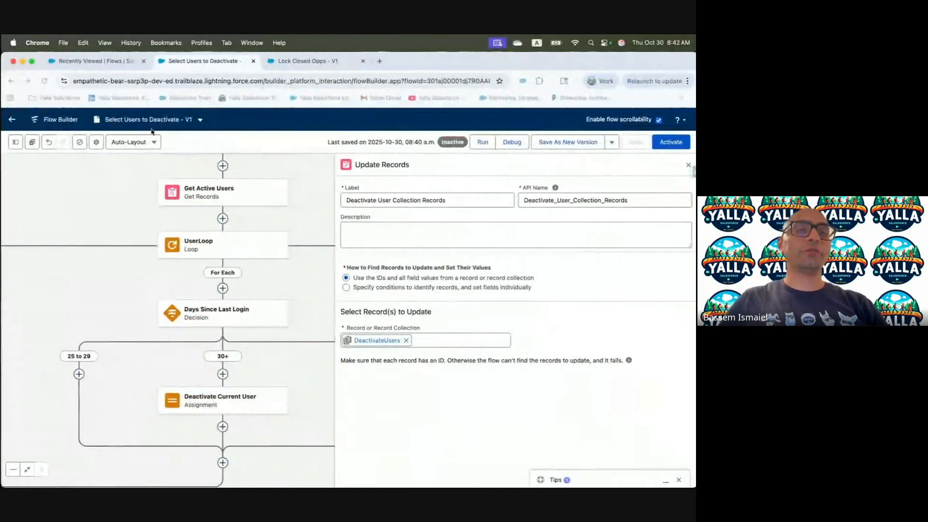
{"action": "left_click", "coordinate": [104, 63]}
{"action": "left_click", "coordinate": [668, 178]}
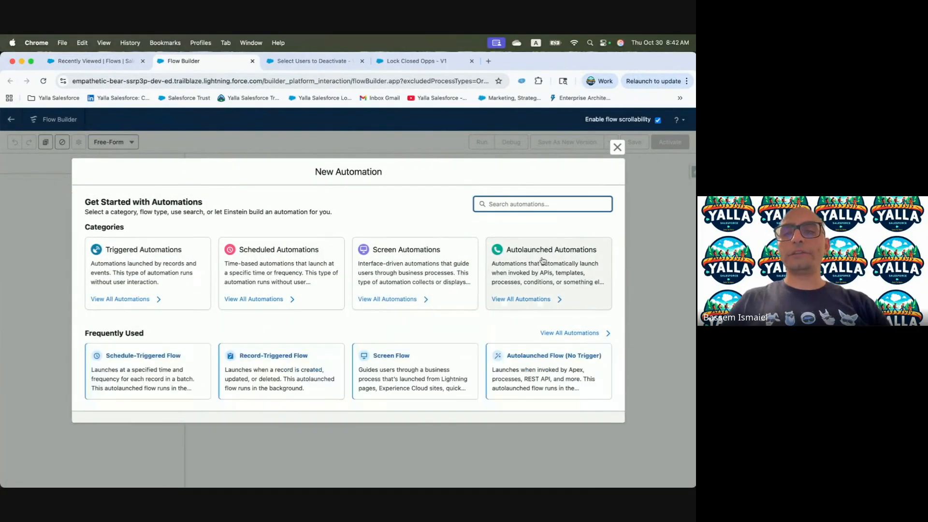
{"action": "left_click", "coordinate": [535, 263]}
{"action": "left_click", "coordinate": [153, 263]}
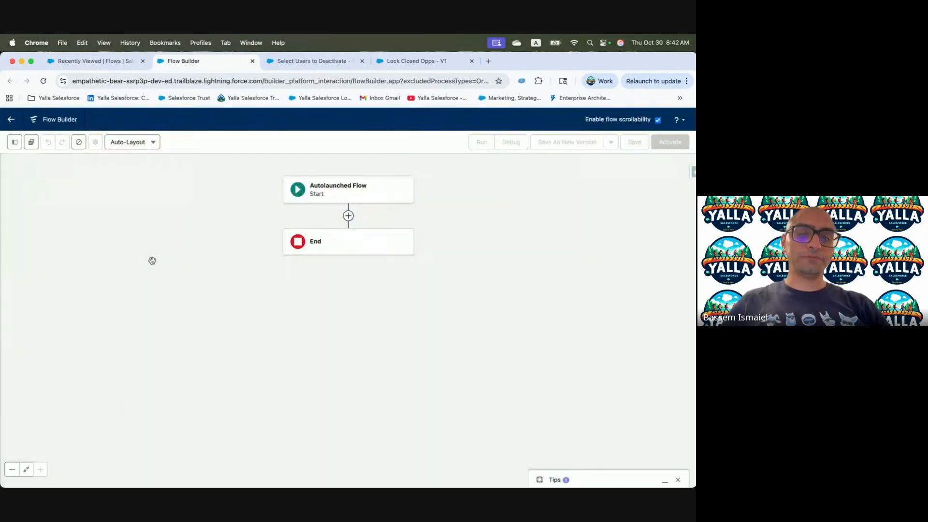
Create a Text variable resource with the API name varAccountID, available for input.
{"action": "key", "text": "ctrl+Left"}
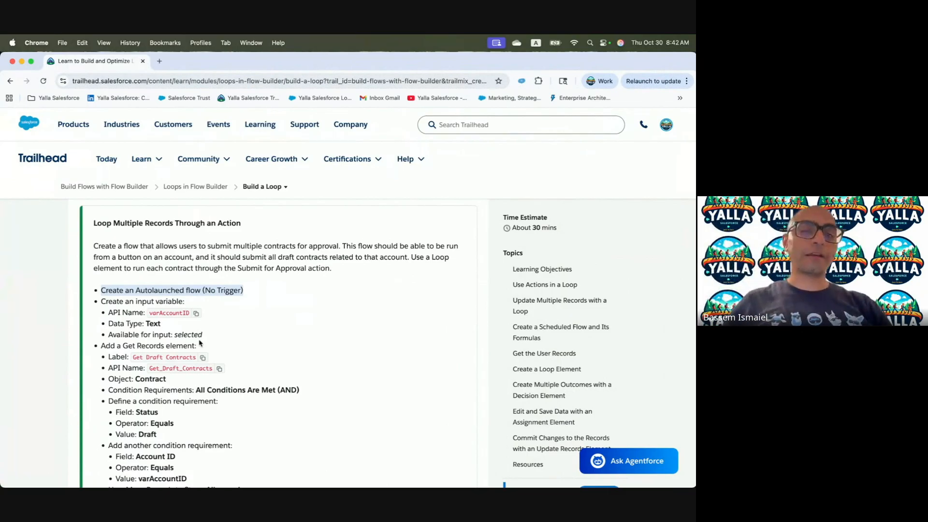
{"action": "key", "text": "ctrl+Right"}
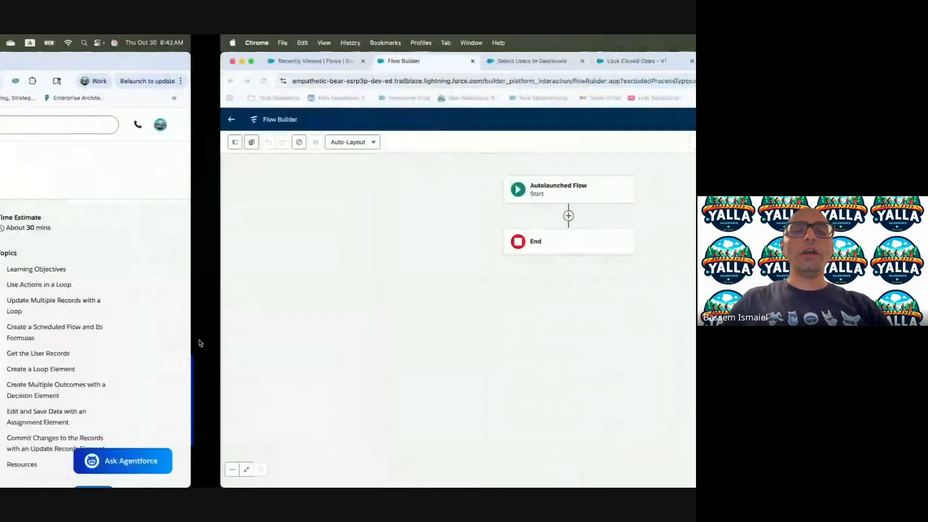
{"action": "left_click", "coordinate": [15, 142]}
{"action": "left_click", "coordinate": [55, 225]}
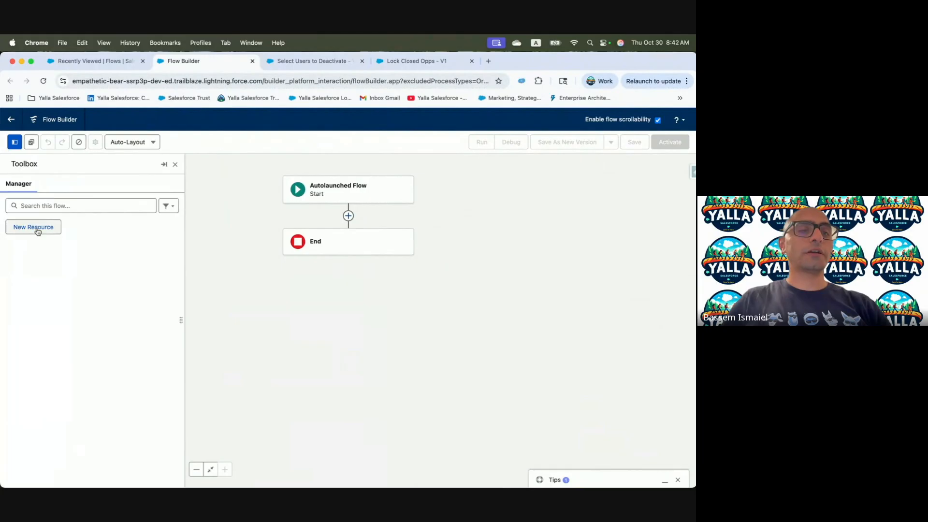
{"action": "left_click", "coordinate": [211, 259]}
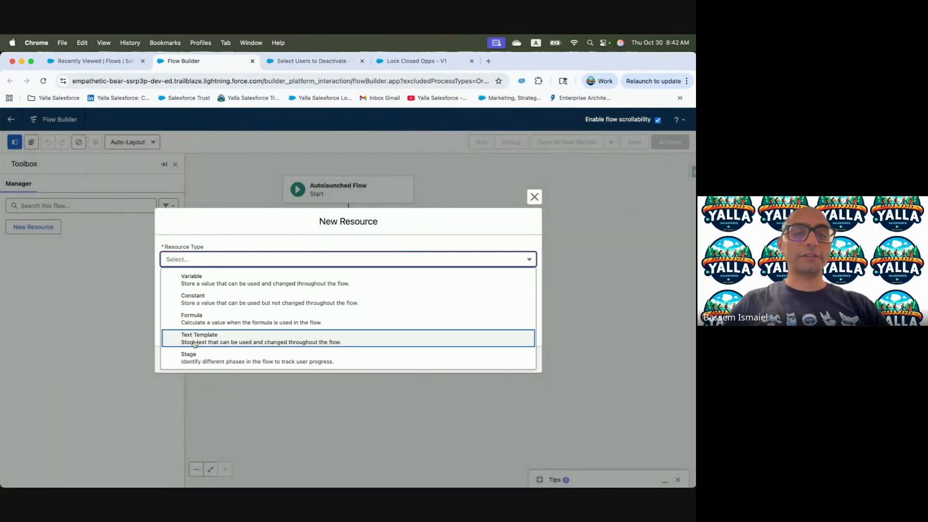
{"action": "left_click", "coordinate": [201, 279]}
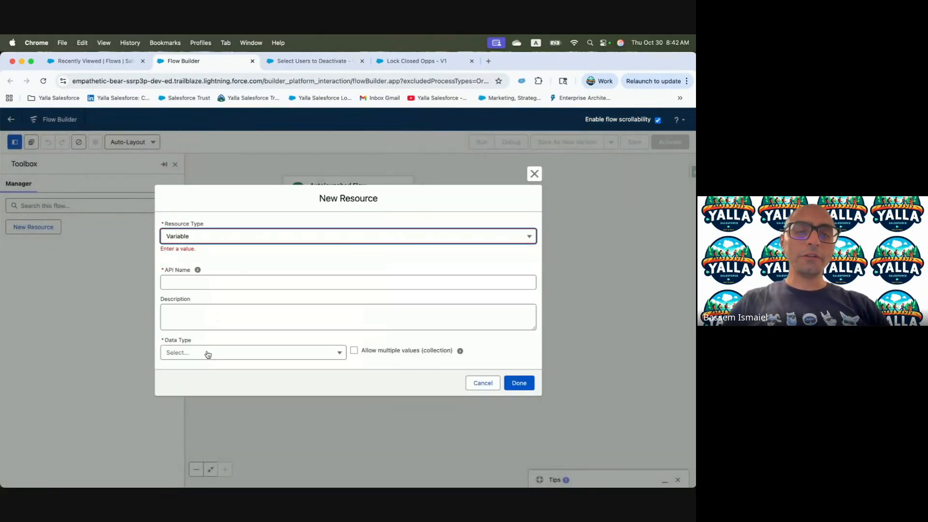
{"action": "left_click", "coordinate": [208, 354]}
{"action": "left_click", "coordinate": [187, 367]}
{"action": "left_click", "coordinate": [185, 247]}
{"action": "type", "text": "varAccountID"}
{"action": "left_click", "coordinate": [192, 379]}
{"action": "left_click", "coordinate": [218, 282]}
{"action": "type", "text": "varAccountID"}
{"action": "left_click", "coordinate": [519, 407]}
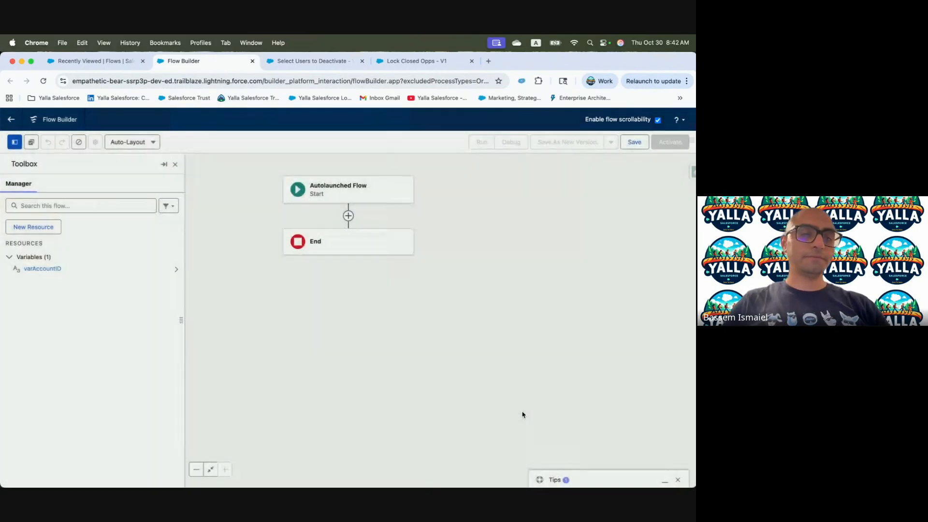
Copy the Get Draft Contracts label from Trailhead and add a Get Records element between Start and End.
{"action": "key", "text": "ctrl+Left"}
{"action": "scroll", "coordinate": [290, 355], "scroll_direction": "down", "scroll_amount": 2}
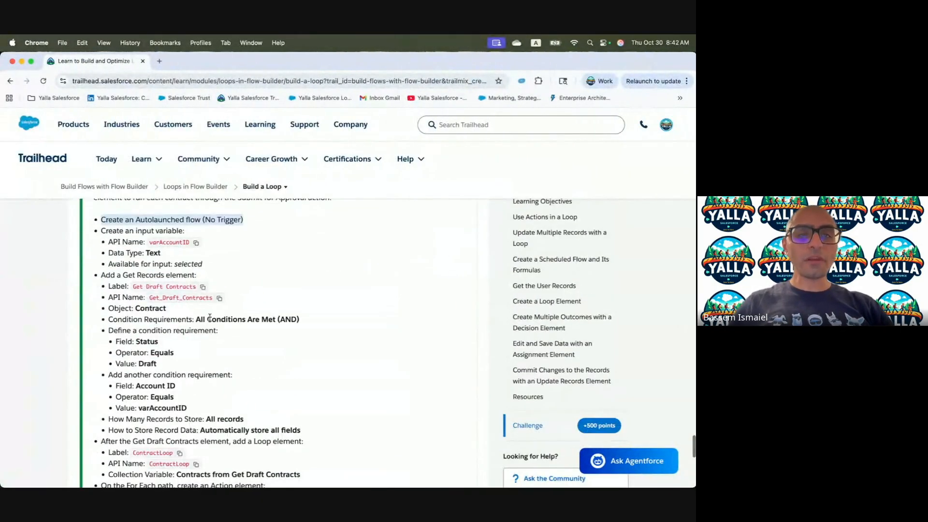
{"action": "left_click", "coordinate": [202, 288]}
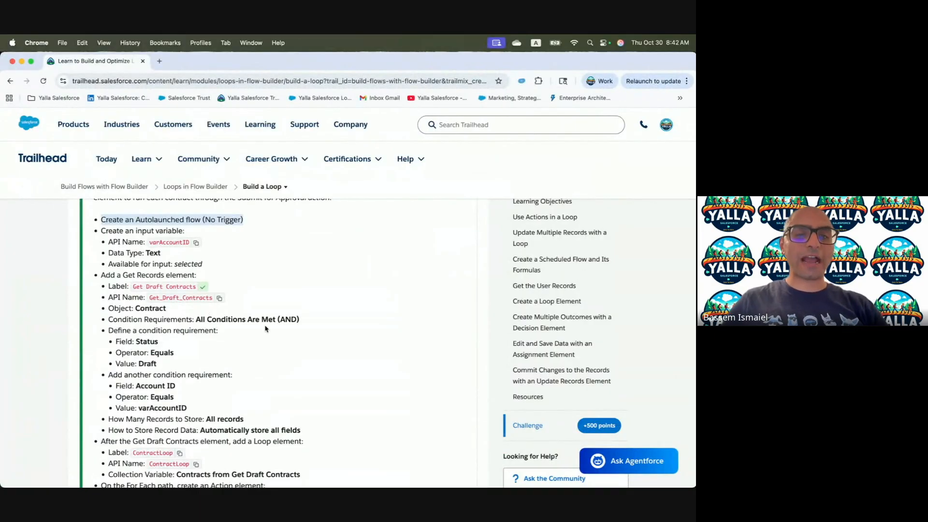
{"action": "key", "text": "ctrl+Right"}
{"action": "left_click", "coordinate": [349, 215]}
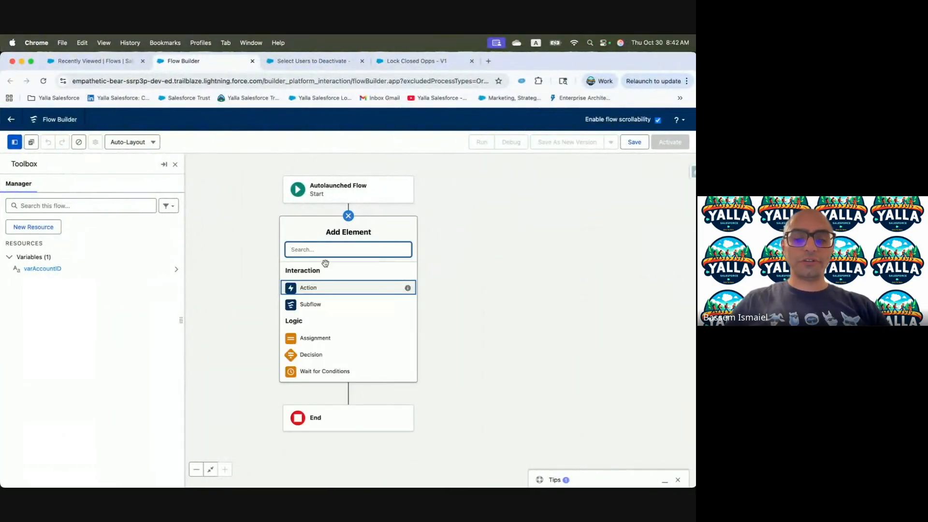
{"action": "type", "text": "Get Re"}
{"action": "left_click", "coordinate": [337, 275]}
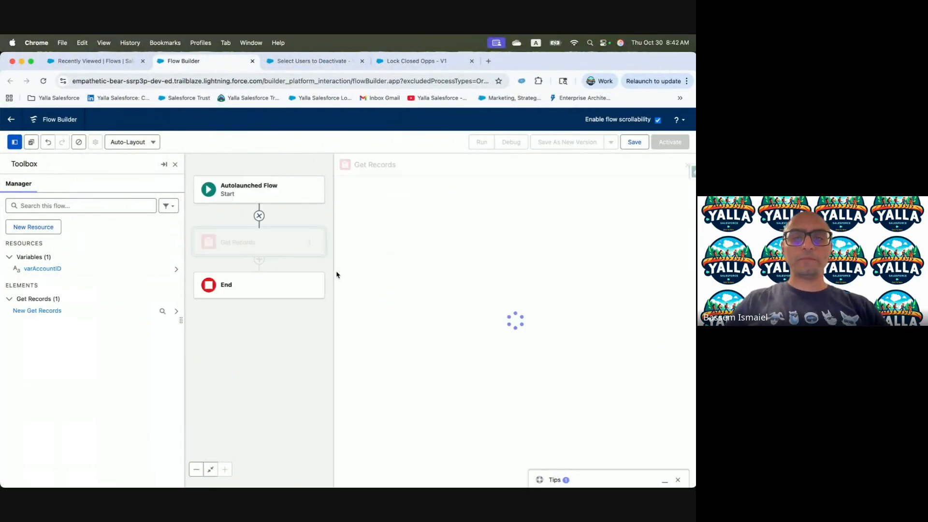
Enter Get Draft Contracts as the Get Records element's label and description, and select Contract as its object.
{"action": "key", "text": "super+v"}
{"action": "key", "text": "Tab"}
{"action": "left_click", "coordinate": [486, 244]}
{"action": "key", "text": "super+v"}
{"action": "left_click", "coordinate": [452, 291]}
{"action": "type", "text": "Contract"}
{"action": "left_click", "coordinate": [434, 311]}
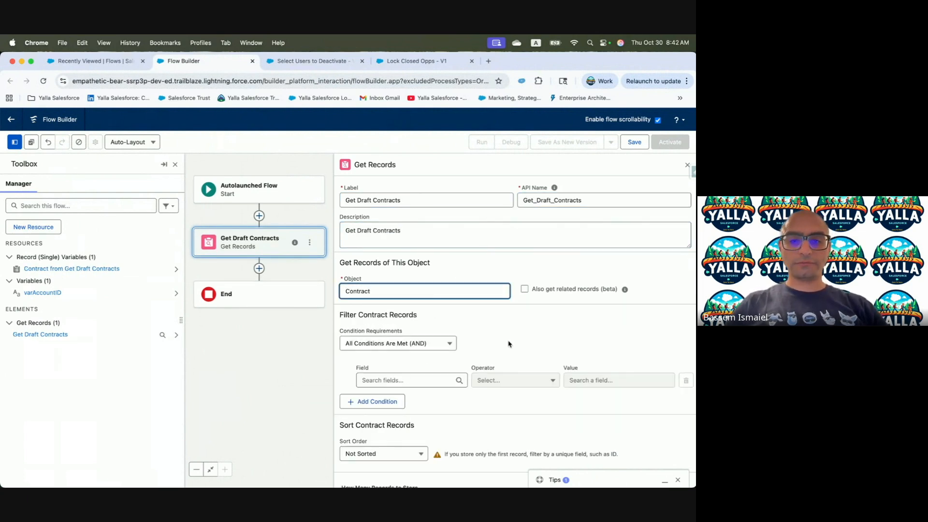
Filter the contracts by Status Equals Draft, as the challenge specifies, and set the element to store all records.
{"action": "key", "text": "super+grave"}
{"action": "scroll", "coordinate": [266, 350], "scroll_direction": "down", "scroll_amount": 3}
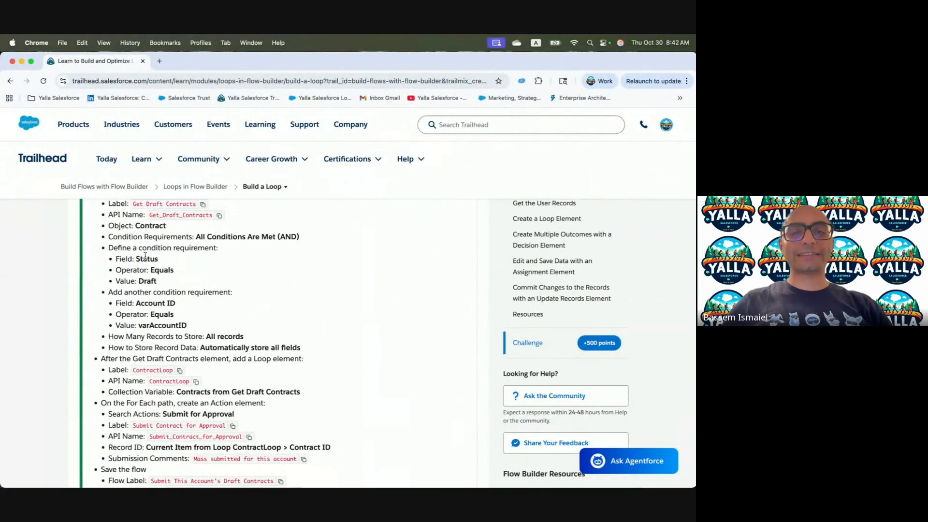
{"action": "key", "text": "super+grave"}
{"action": "left_click", "coordinate": [387, 380]}
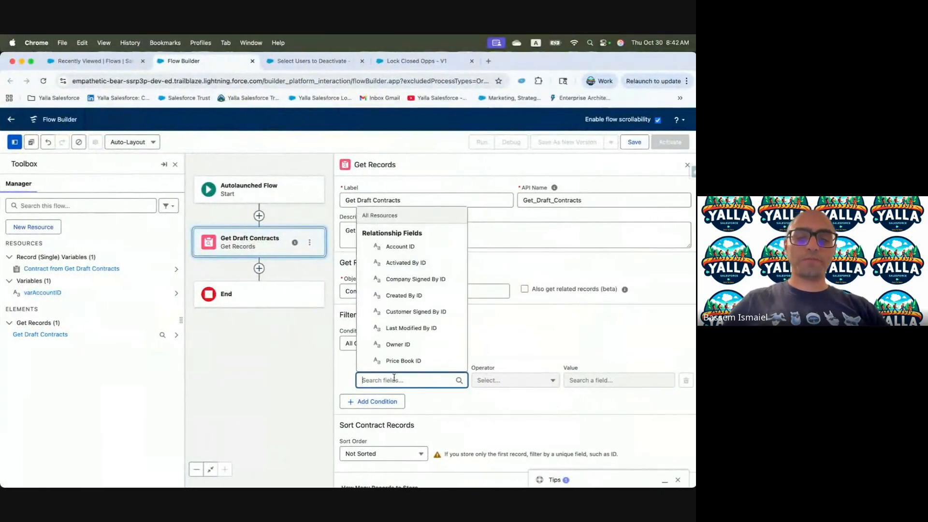
{"action": "type", "text": "stat"}
{"action": "left_click", "coordinate": [395, 330]}
{"action": "left_click", "coordinate": [604, 380]}
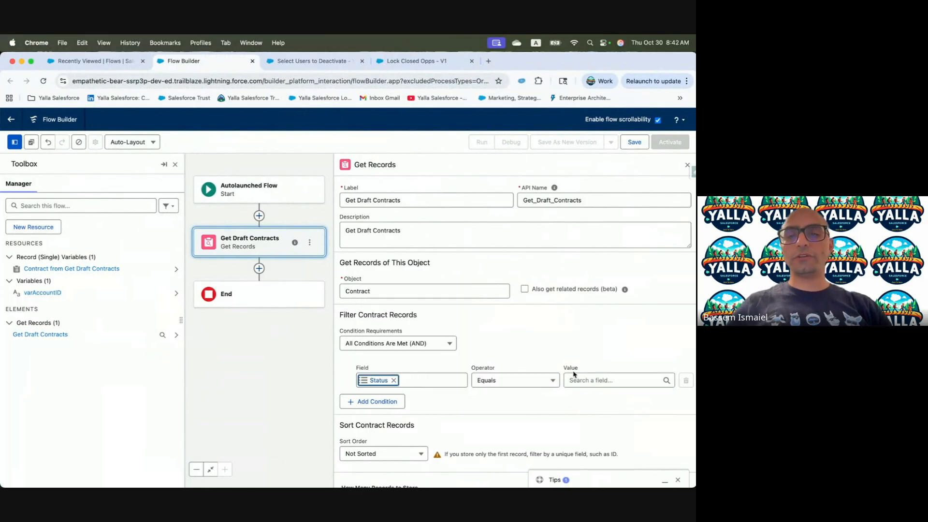
{"action": "type", "text": "Dra"}
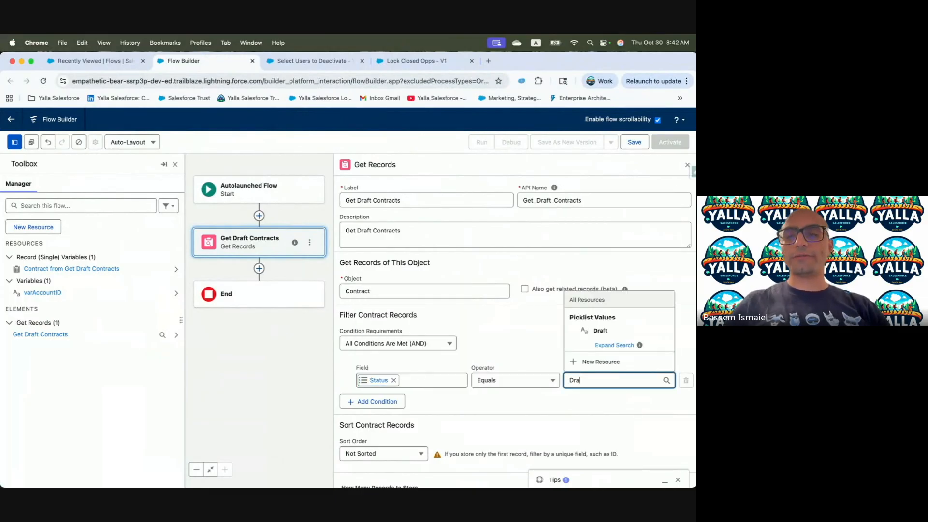
{"action": "left_click", "coordinate": [599, 331]}
{"action": "scroll", "coordinate": [356, 447], "scroll_direction": "down", "scroll_amount": 2}
{"action": "left_click", "coordinate": [345, 436]}
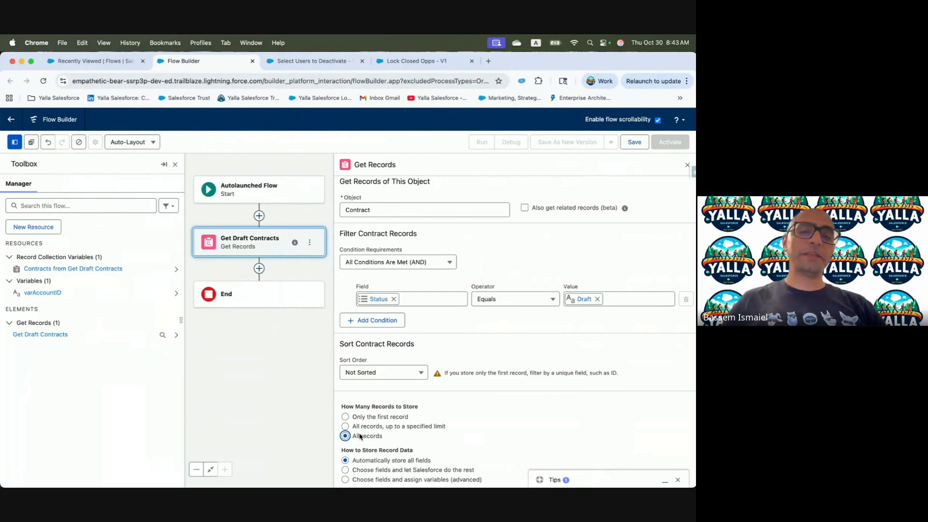
Add a second filter condition to Get Draft Contracts: Account ID Equals varAccountID.
{"action": "key", "text": "ctrl+Left"}
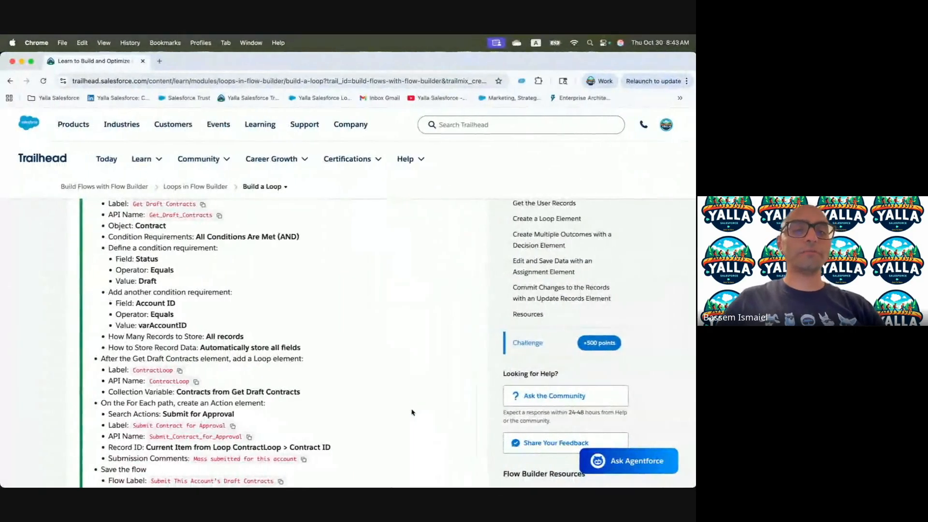
{"action": "scroll", "coordinate": [242, 371], "scroll_direction": "down", "scroll_amount": 2}
{"action": "key", "text": "ctrl+Right"}
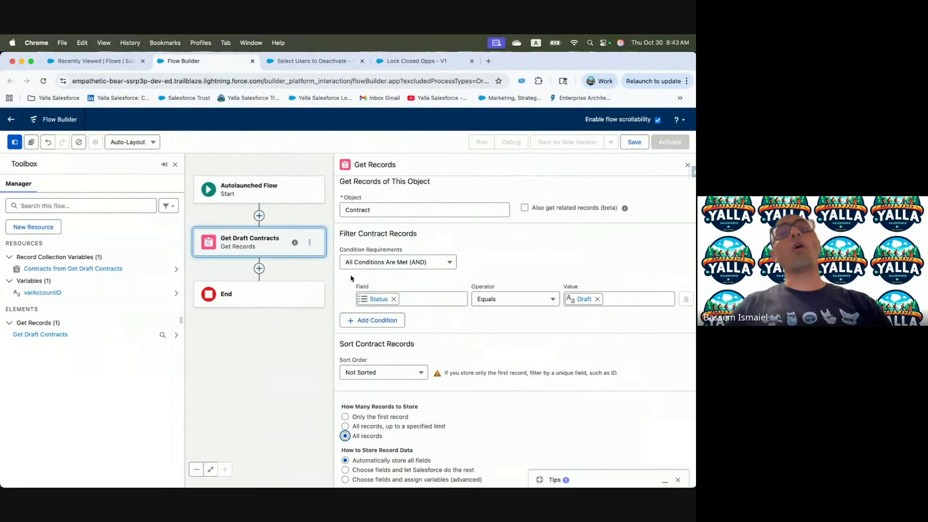
{"action": "left_click", "coordinate": [377, 321]}
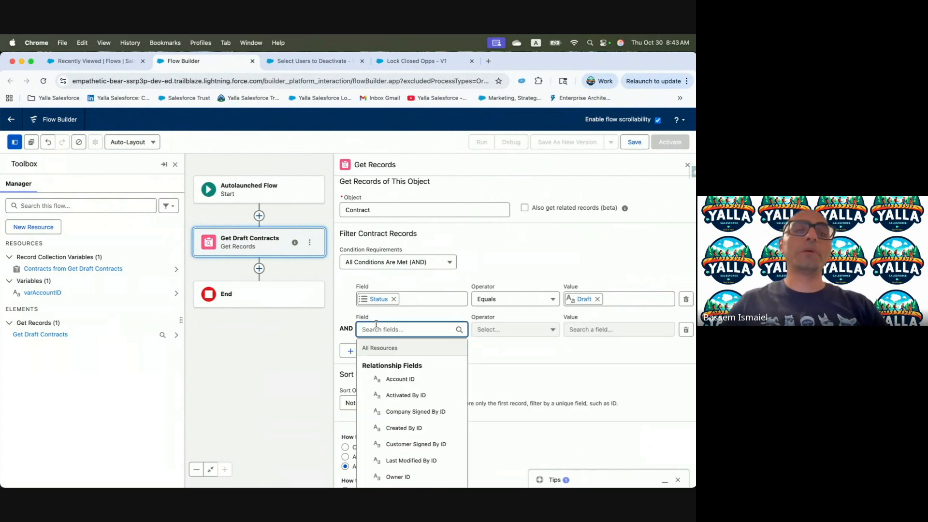
{"action": "type", "text": "Acco"}
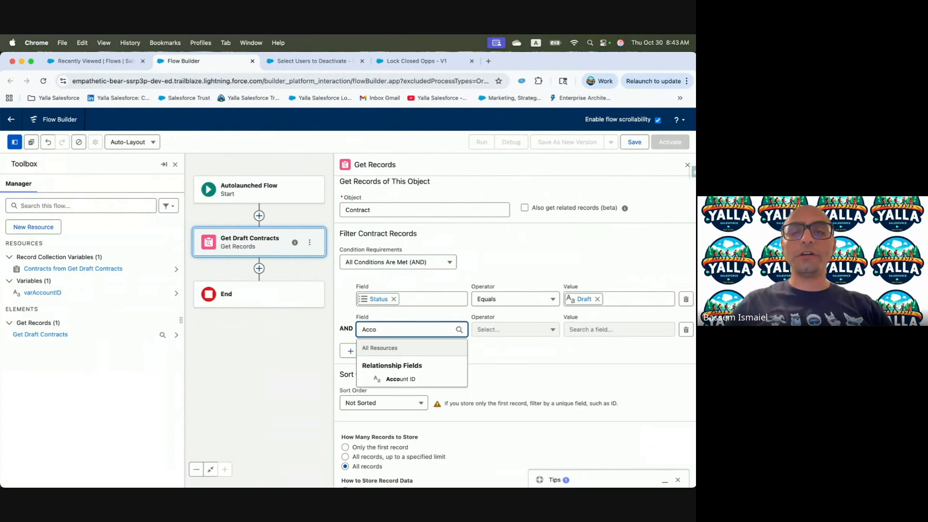
{"action": "left_click", "coordinate": [390, 376]}
{"action": "left_click", "coordinate": [624, 330]}
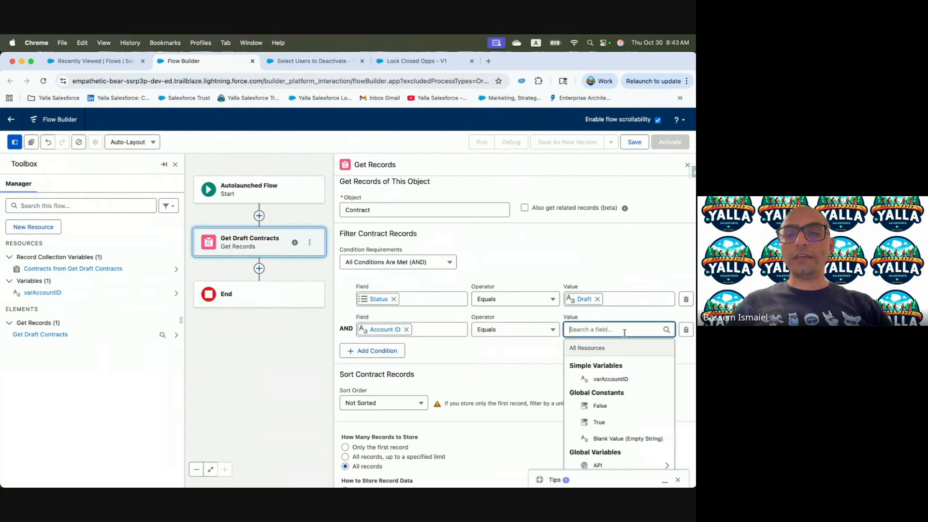
{"action": "type", "text": "var"}
{"action": "left_click", "coordinate": [639, 380]}
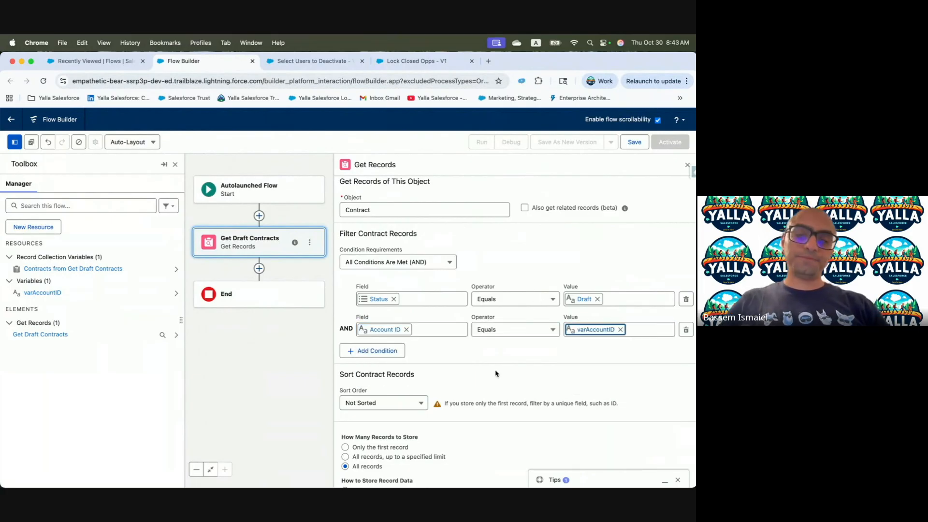
Review the loop instructions in the Trailhead challenge and add a Loop element after Get Draft Contracts in the flow.
{"action": "key", "text": "ctrl+Left"}
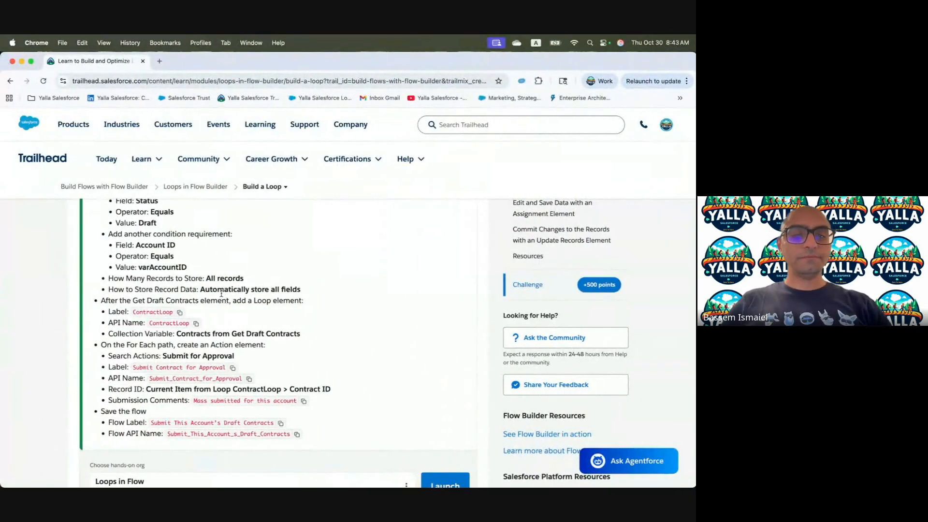
{"action": "scroll", "coordinate": [221, 294], "scroll_direction": "down", "scroll_amount": 3}
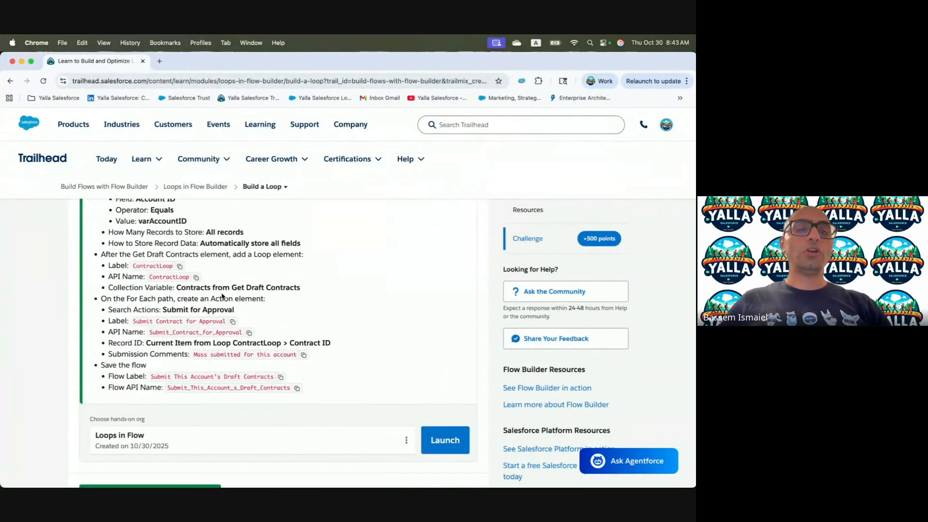
{"action": "key", "text": "ctrl+Right"}
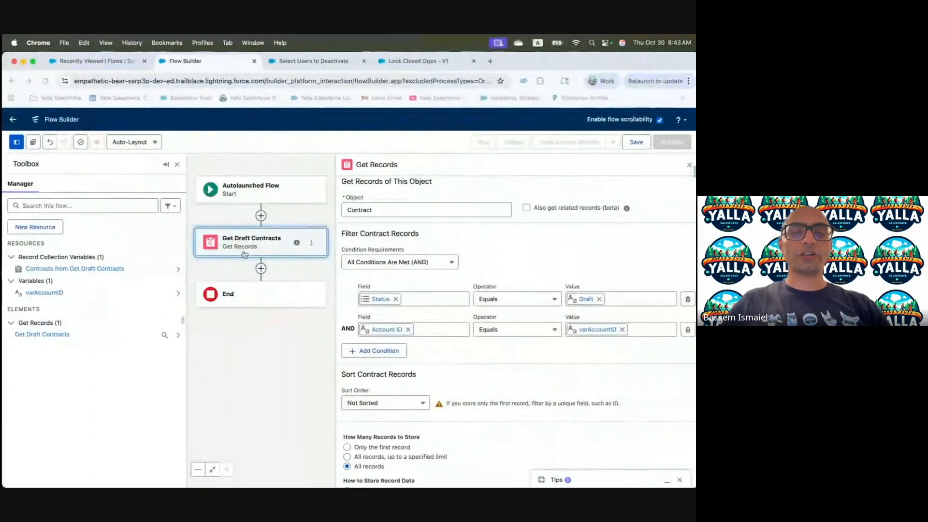
{"action": "left_click", "coordinate": [263, 269]}
{"action": "type", "text": "loop"}
{"action": "left_click", "coordinate": [240, 322]}
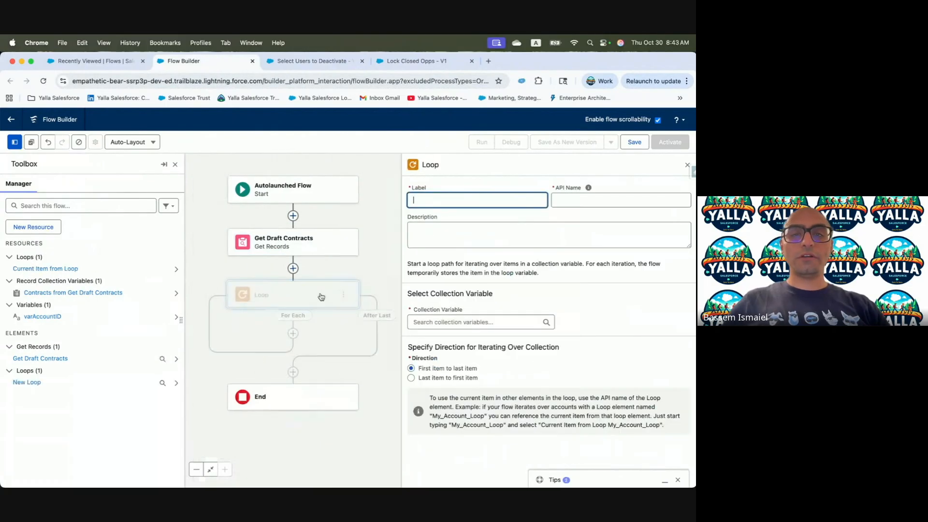
Enter ContractLoop as the loop's label and description, and select Contracts from Get Draft Contracts as its collection variable.
{"action": "type", "text": "ContractLoop"}
{"action": "left_click", "coordinate": [608, 193]}
{"action": "left_click", "coordinate": [448, 235]}
{"action": "type", "text": "ContractLoop"}
{"action": "left_click", "coordinate": [433, 317]}
{"action": "left_click", "coordinate": [455, 372]}
Check the Trailhead action requirements and add a Submit for Approval action on the loop's For Each path.
{"action": "key", "text": "ctrl+Left"}
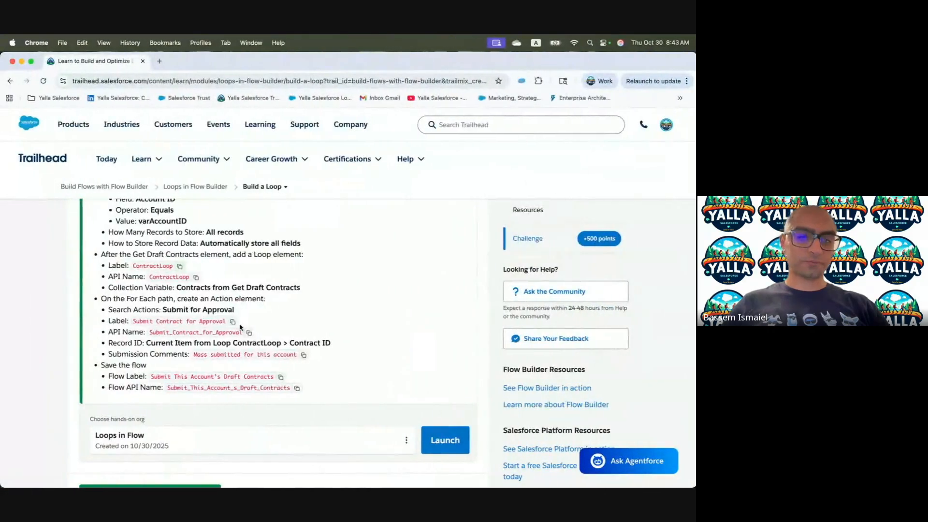
{"action": "scroll", "coordinate": [241, 327], "scroll_direction": "down", "scroll_amount": 3}
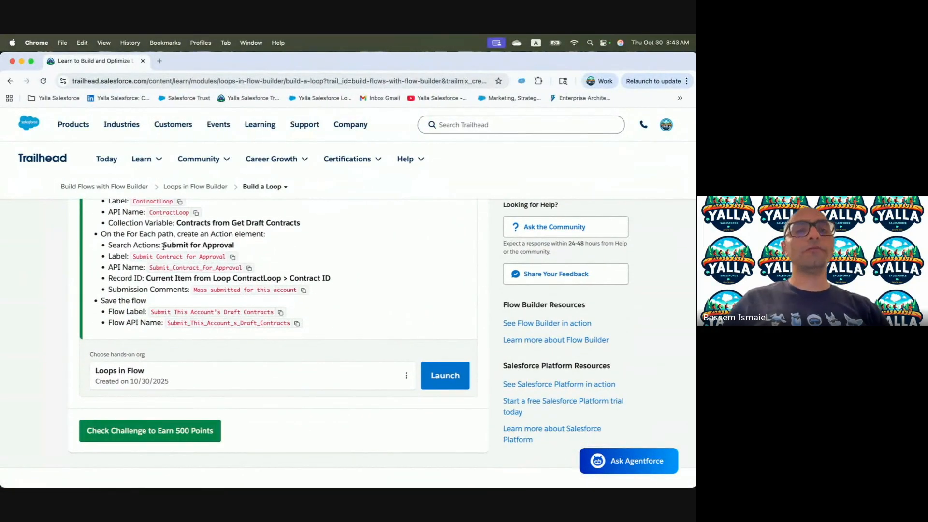
{"action": "key", "text": "ctrl+Right"}
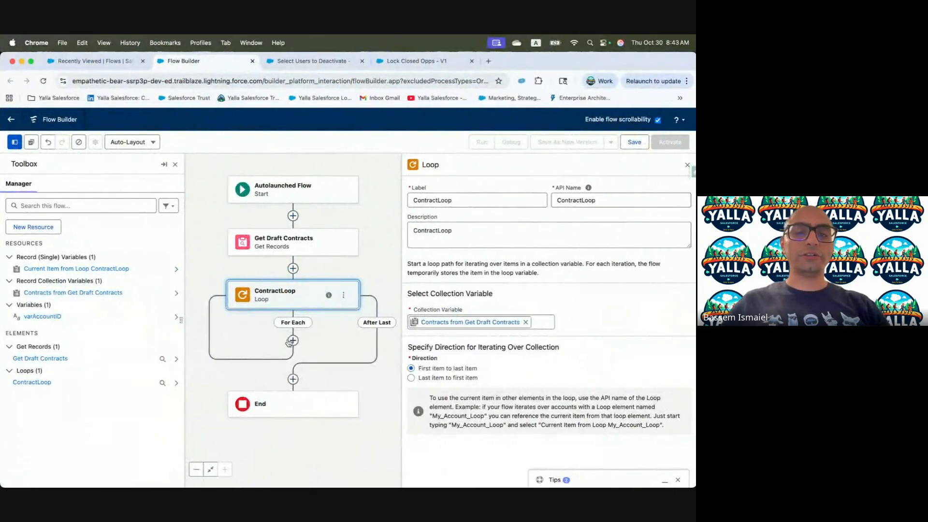
{"action": "left_click", "coordinate": [292, 341]}
{"action": "type", "text": "Approva"}
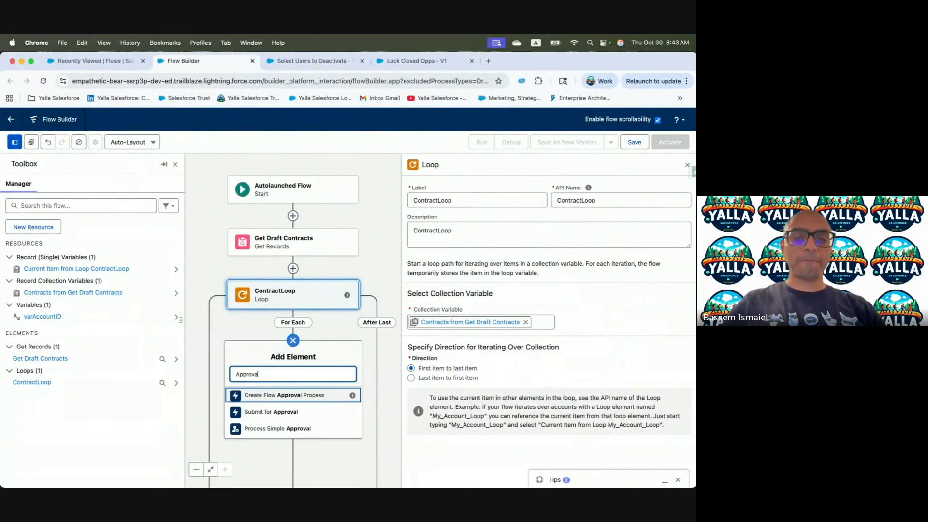
{"action": "left_click", "coordinate": [270, 411]}
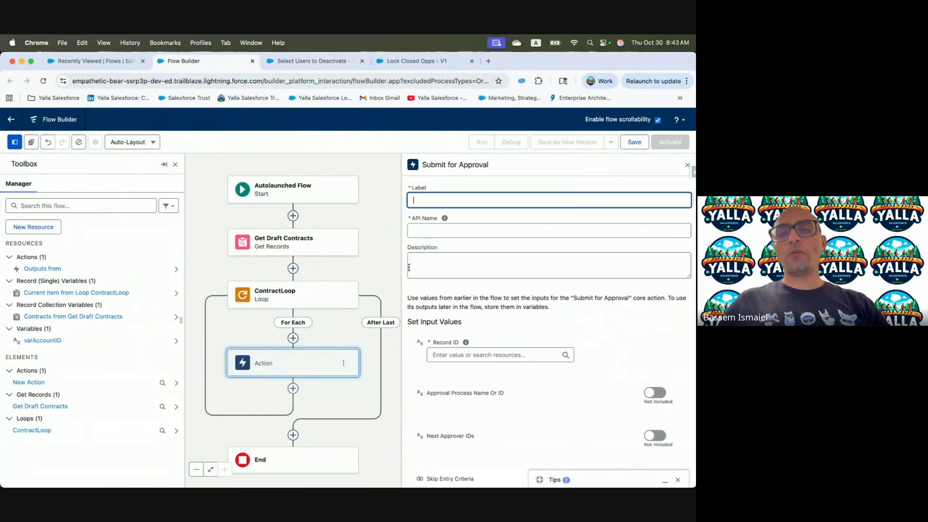
Enter Submit Contract for Approval, as given in the Trailhead challenge, as the action's label and description.
{"action": "key", "text": "ctrl+Left"}
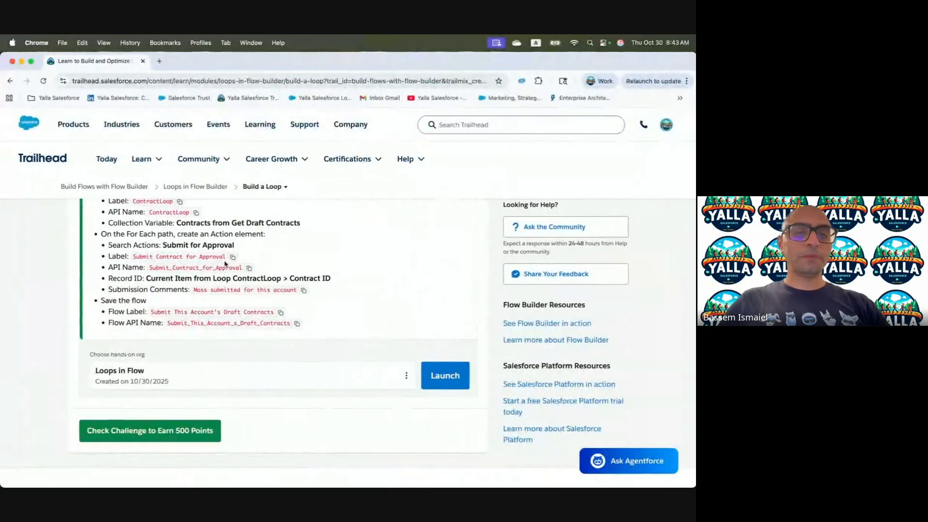
{"action": "key", "text": "ctrl+Right"}
{"action": "type", "text": "Submit Contract for Approval"}
{"action": "key", "text": "Tab"}
{"action": "left_click", "coordinate": [446, 263]}
{"action": "key", "text": "ctrl+Left"}
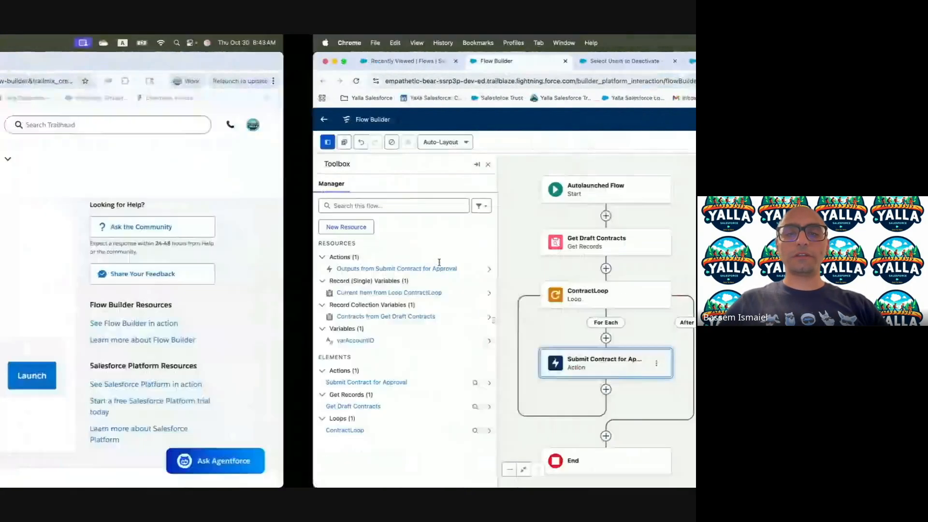
{"action": "key", "text": "ctrl+Right"}
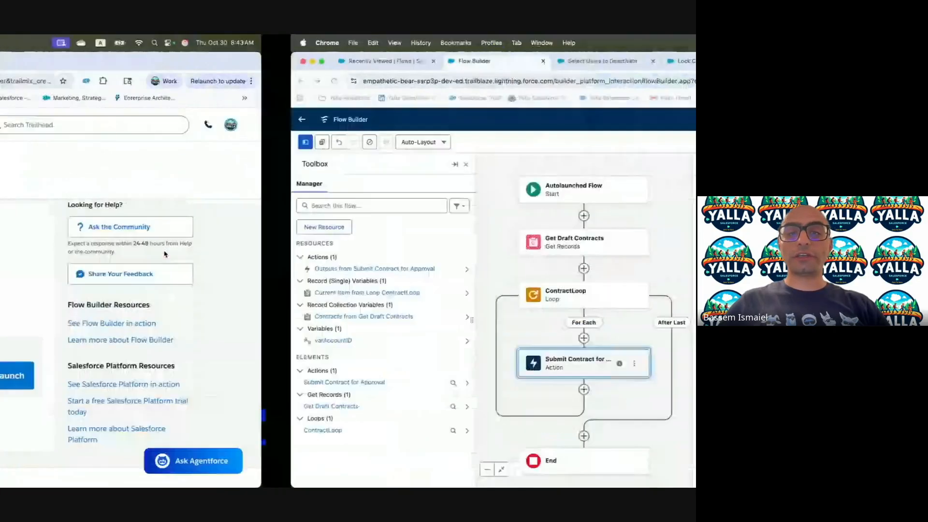
{"action": "type", "text": "Submit Contract for Approval"}
Set the action's Record ID to Current Item from Loop ContractLoop > Contract ID.
{"action": "left_click", "coordinate": [450, 354]}
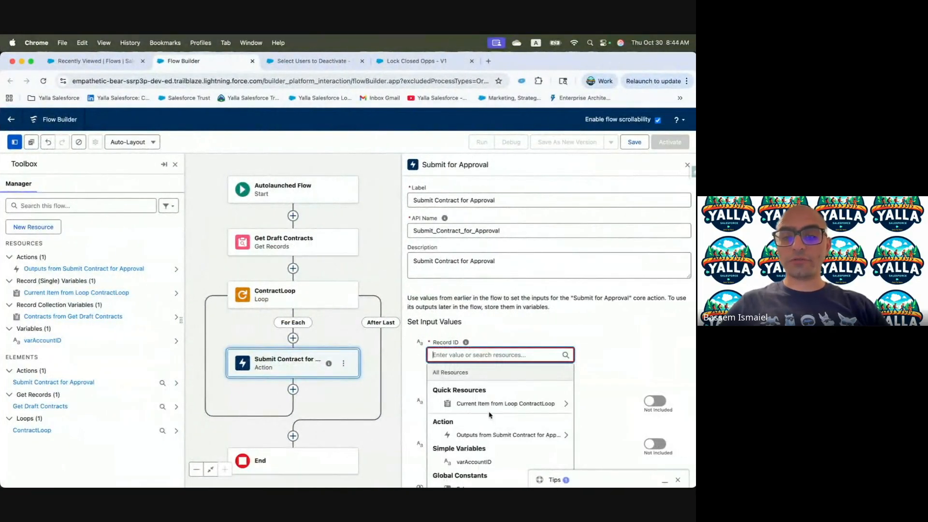
{"action": "left_click", "coordinate": [489, 407]}
{"action": "type", "text": "Contractn"}
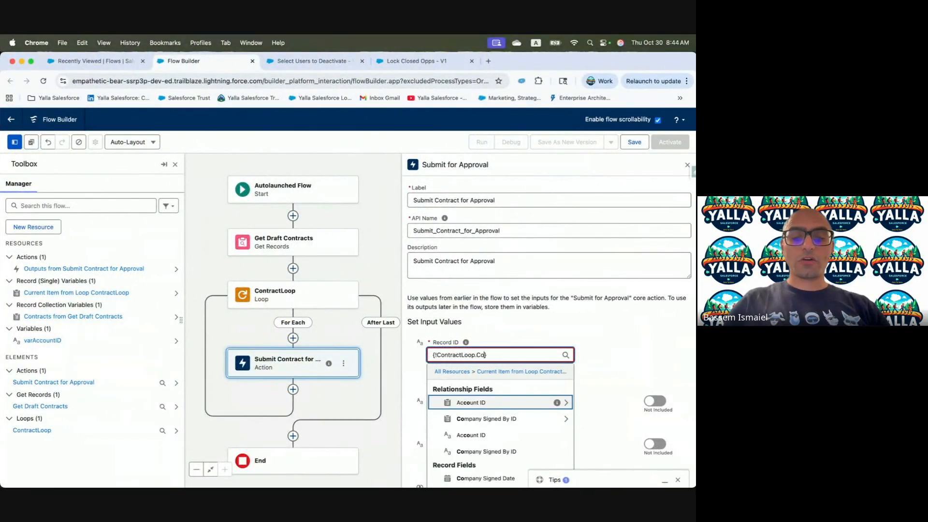
{"action": "key", "text": "BackSpace"}
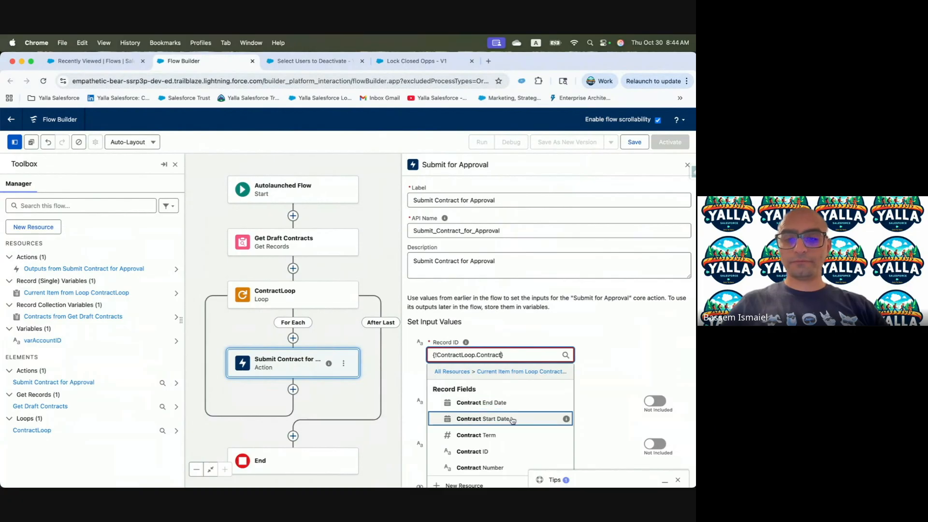
{"action": "scroll", "coordinate": [483, 339], "scroll_direction": "down", "scroll_amount": 3}
{"action": "left_click", "coordinate": [468, 367]}
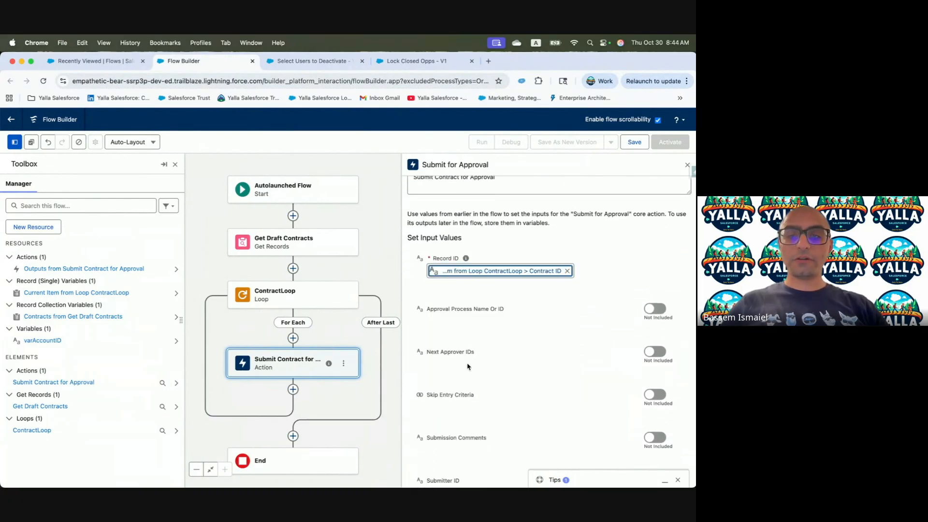
Include Submission Comments in the approval action with the Trailhead text Mass submitted for this account.
{"action": "key", "text": "ctrl+Left"}
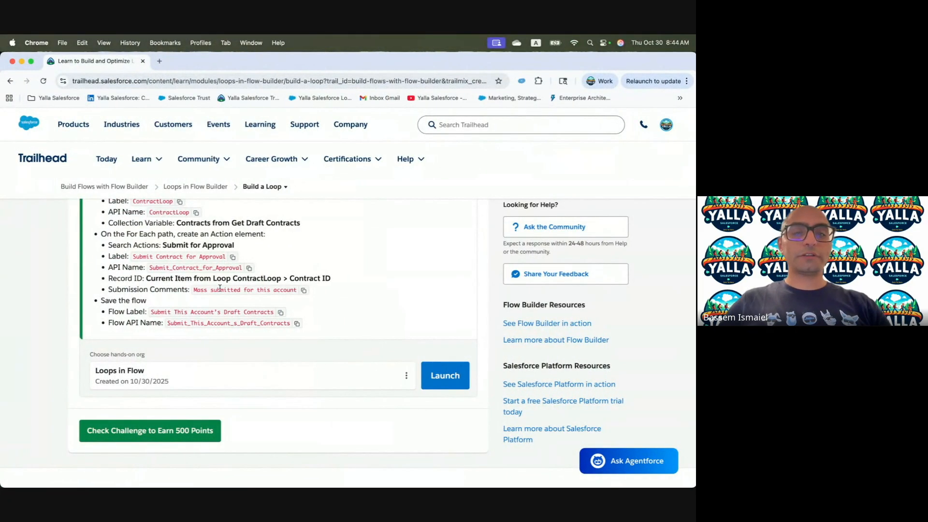
{"action": "key", "text": "ctrl+Right"}
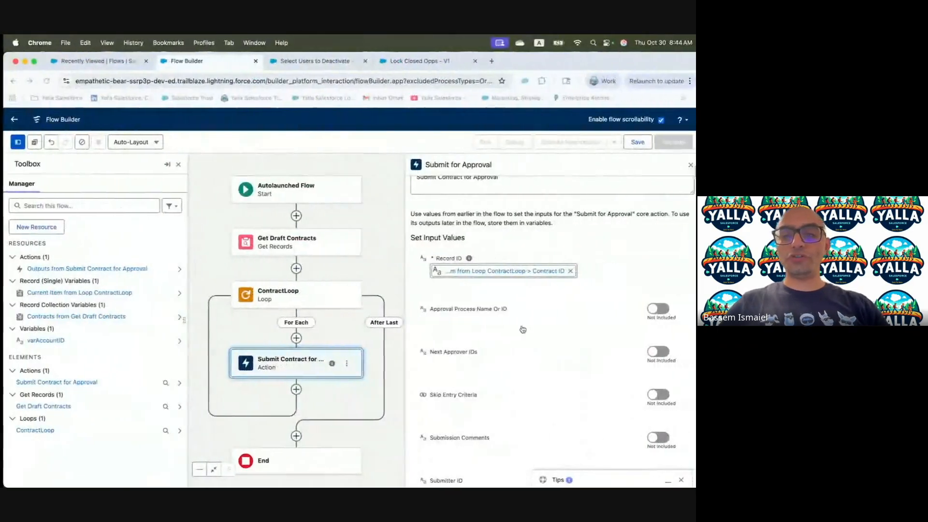
{"action": "scroll", "coordinate": [518, 331], "scroll_direction": "down", "scroll_amount": 3}
{"action": "scroll", "coordinate": [518, 332], "scroll_direction": "up", "scroll_amount": 1}
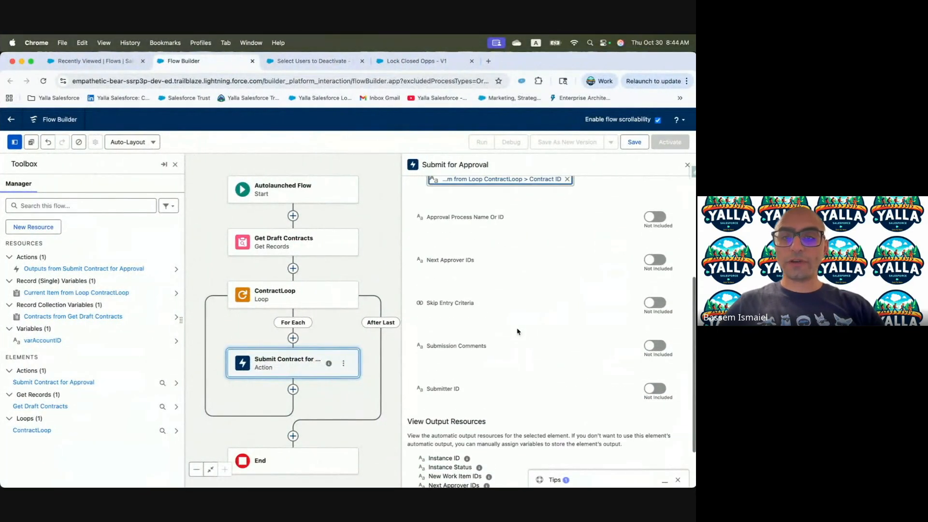
{"action": "scroll", "coordinate": [518, 332], "scroll_direction": "down", "scroll_amount": 1}
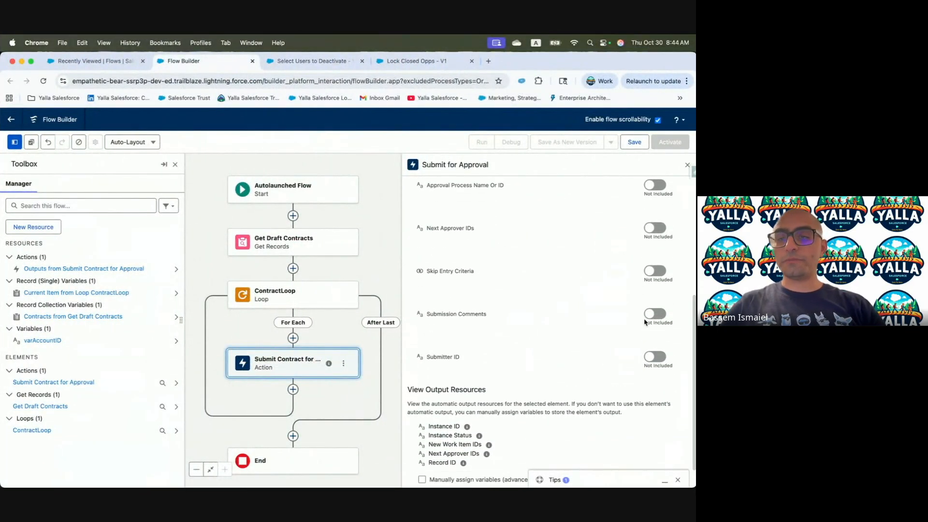
{"action": "left_click", "coordinate": [666, 315]}
{"action": "left_click", "coordinate": [457, 317]}
{"action": "type", "text": "Mass submitted for this account"}
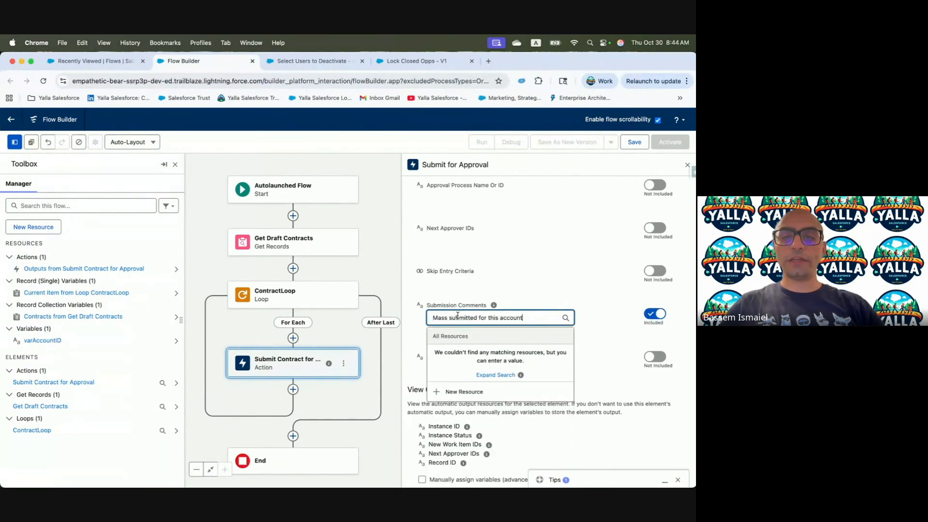
{"action": "left_click", "coordinate": [606, 363]}
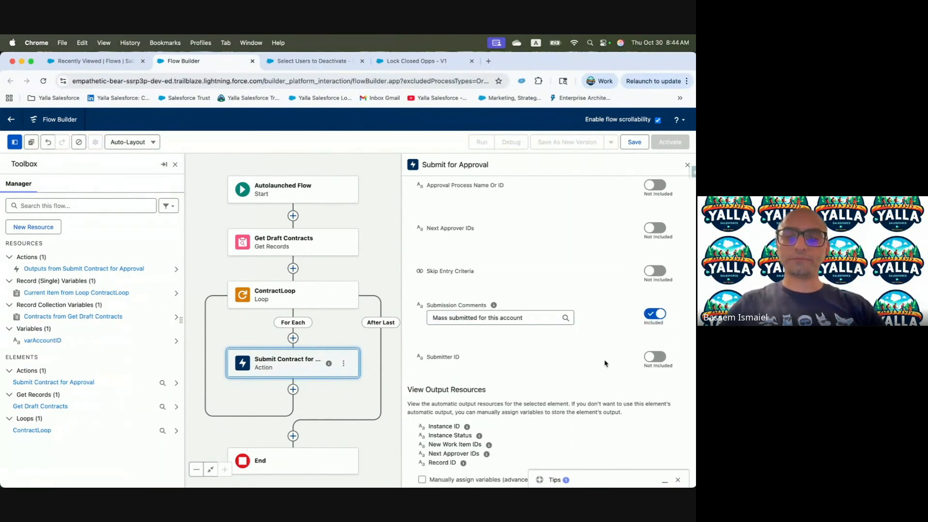
{"action": "scroll", "coordinate": [523, 393], "scroll_direction": "down", "scroll_amount": 1}
Save the flow with the label and description Submit This Account's Draft Contracts, taken from the Trailhead challenge.
{"action": "key", "text": "ctrl+Left"}
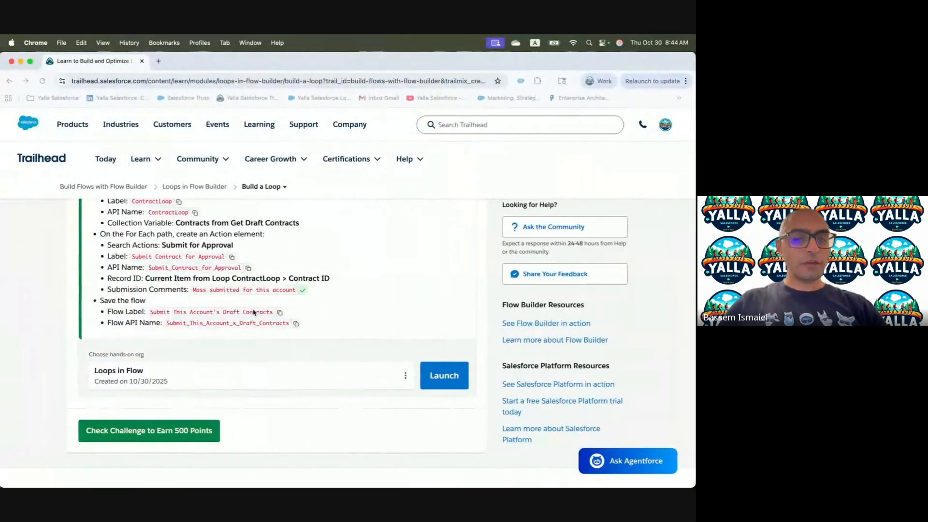
{"action": "key", "text": "ctrl+Right"}
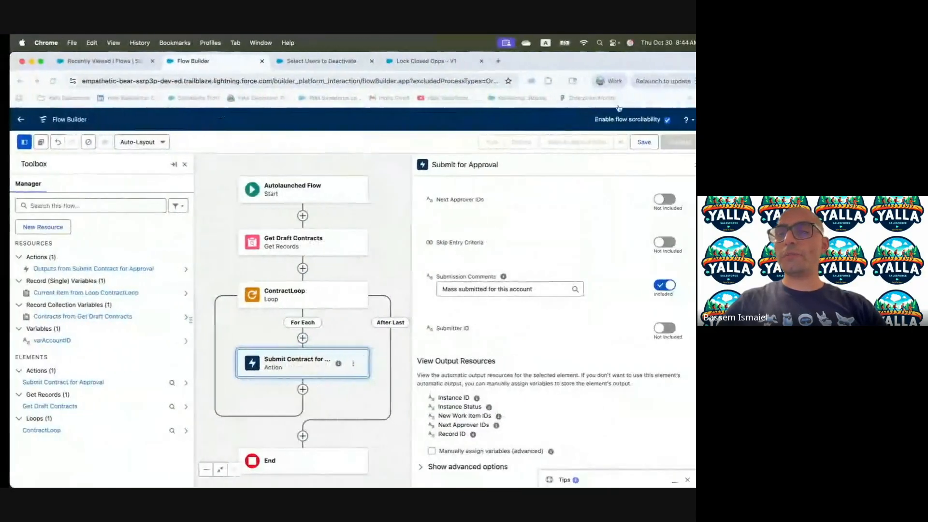
{"action": "left_click", "coordinate": [634, 141]}
{"action": "left_click", "coordinate": [235, 277]}
{"action": "type", "text": "Submit This Account's Draft Contracts"}
{"action": "left_click", "coordinate": [333, 297]}
{"action": "type", "text": "Submit This Account's Draft Contracts"}
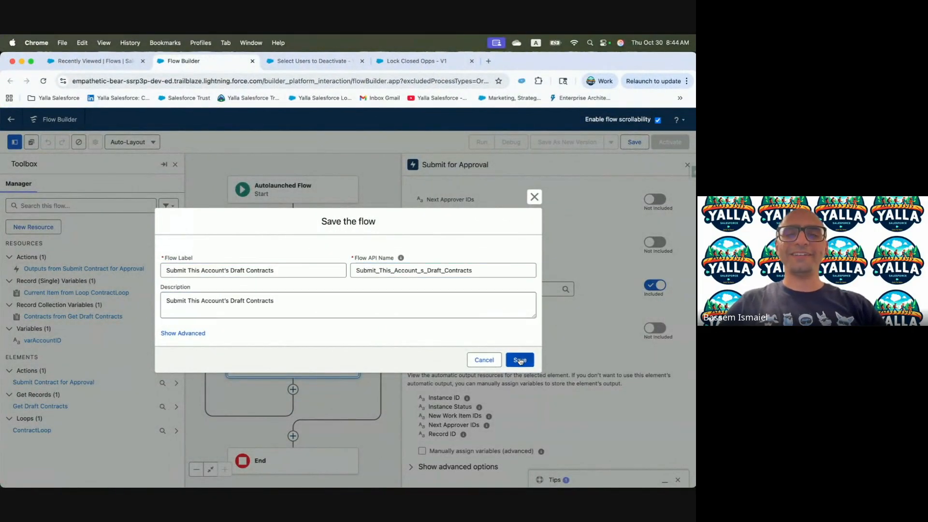
{"action": "left_click", "coordinate": [519, 360]}
Return to the Trailhead unit and submit the hands-on challenge for checking to earn the 500 points.
{"action": "key", "text": "ctrl+Left"}
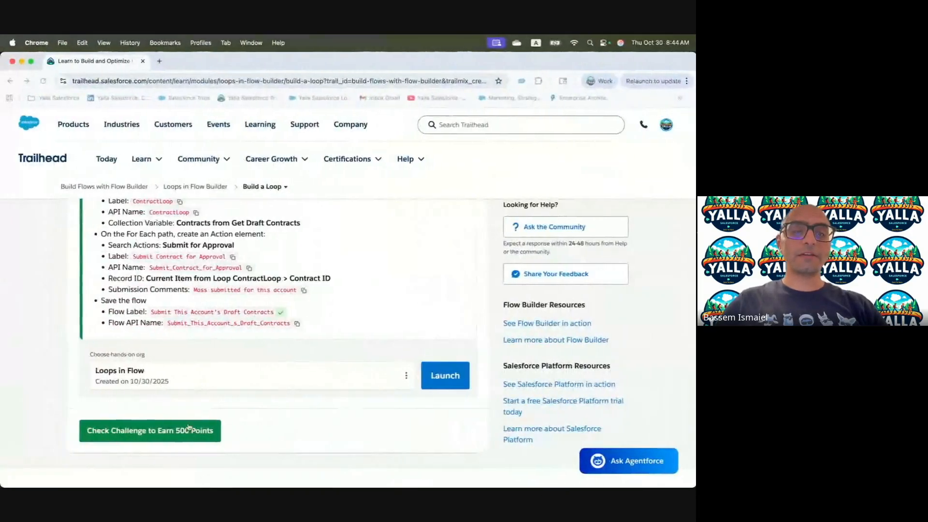
{"action": "key", "text": "ctrl+Right"}
{"action": "key", "text": "ctrl+Left"}
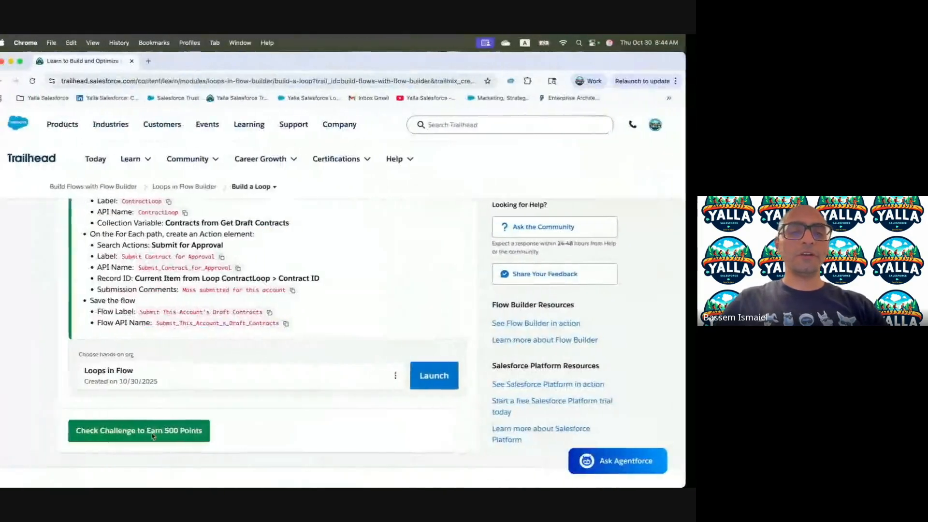
{"action": "left_click", "coordinate": [137, 432]}
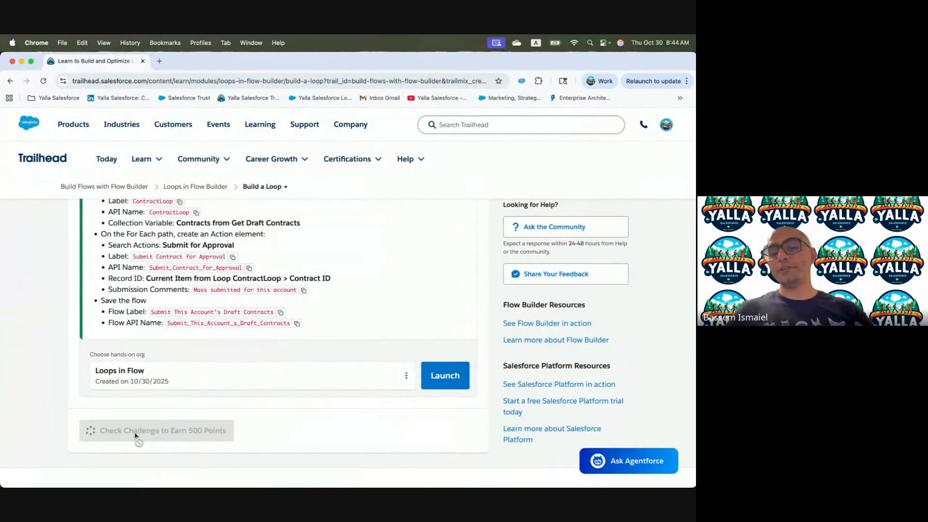